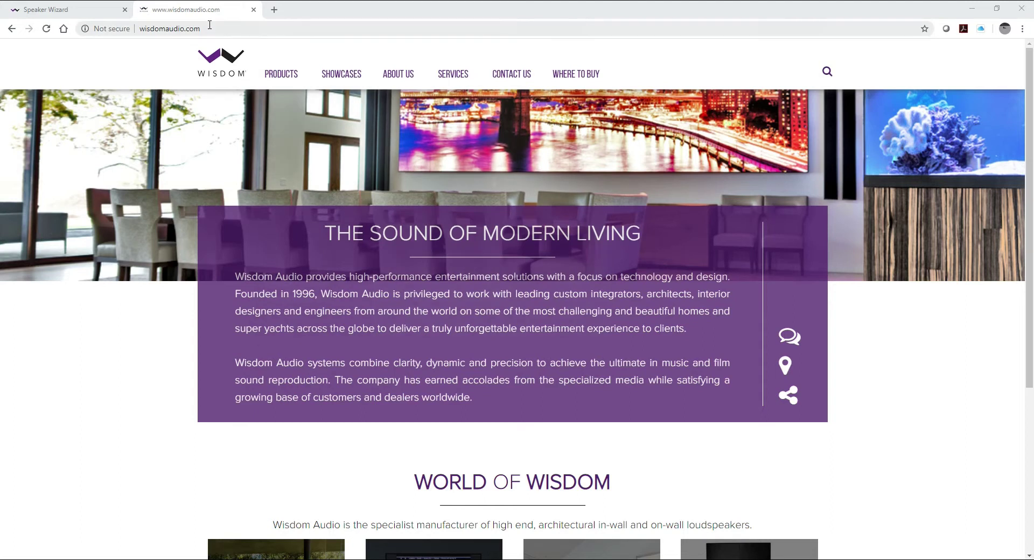
Look up the SC-3 System Controller among the electronics products and review its description, specifications and resources
{"action": "mouse_move", "coordinate": [272, 79]}
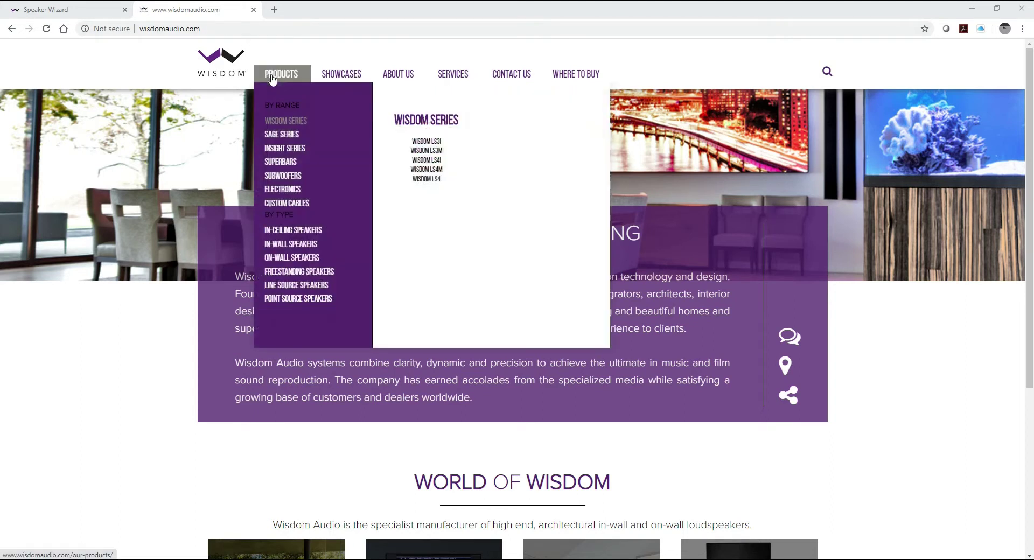
{"action": "mouse_move", "coordinate": [279, 195]}
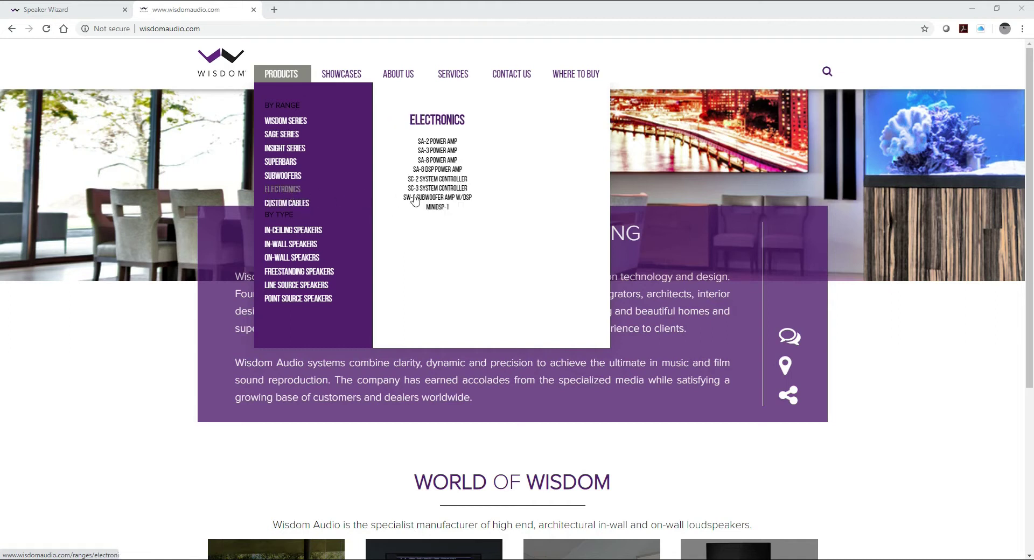
{"action": "left_click", "coordinate": [437, 188]}
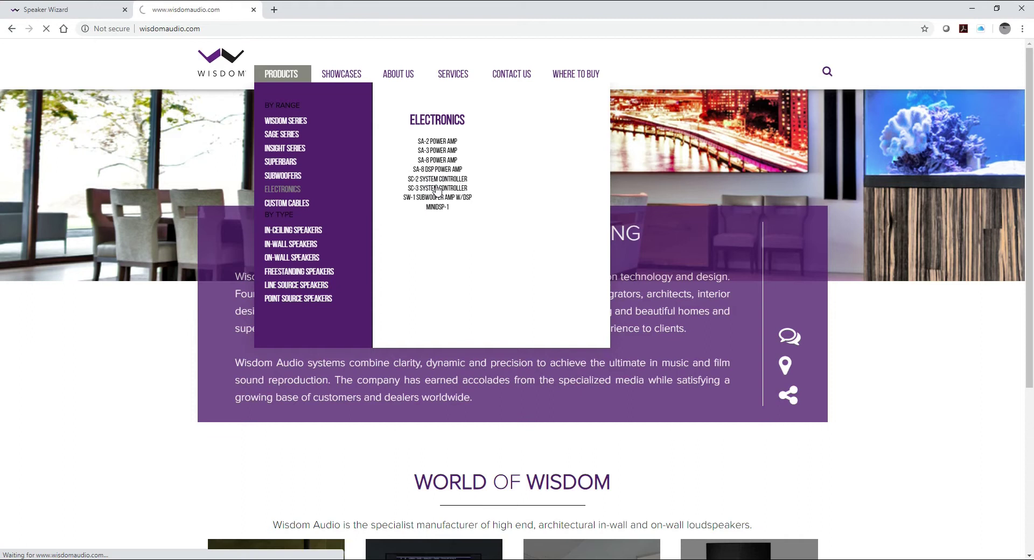
{"action": "scroll", "coordinate": [303, 196], "scroll_direction": "down", "scroll_amount": 9}
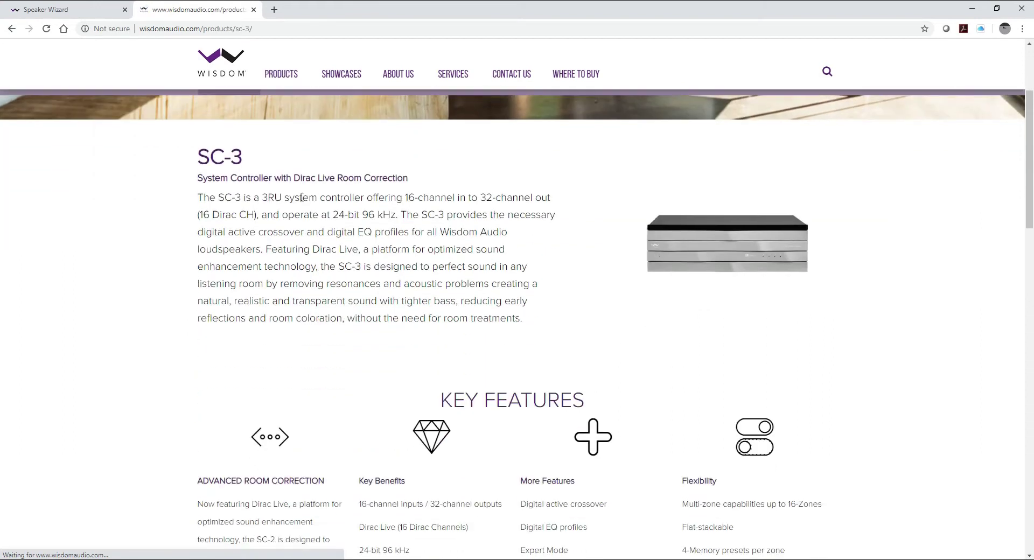
{"action": "scroll", "coordinate": [304, 197], "scroll_direction": "down", "scroll_amount": 13}
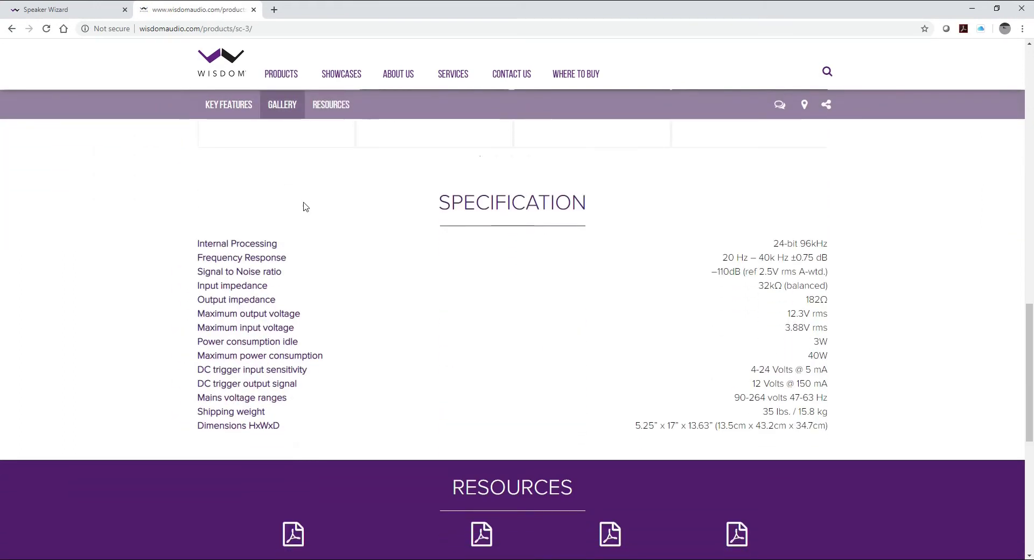
{"action": "scroll", "coordinate": [303, 207], "scroll_direction": "down", "scroll_amount": 1}
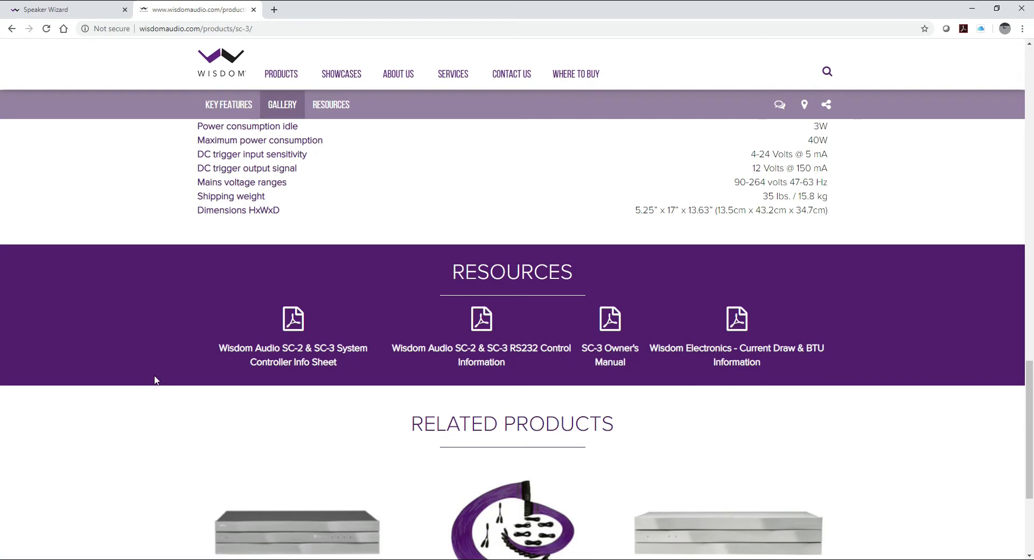
{"action": "scroll", "coordinate": [155, 380], "scroll_direction": "up", "scroll_amount": 20}
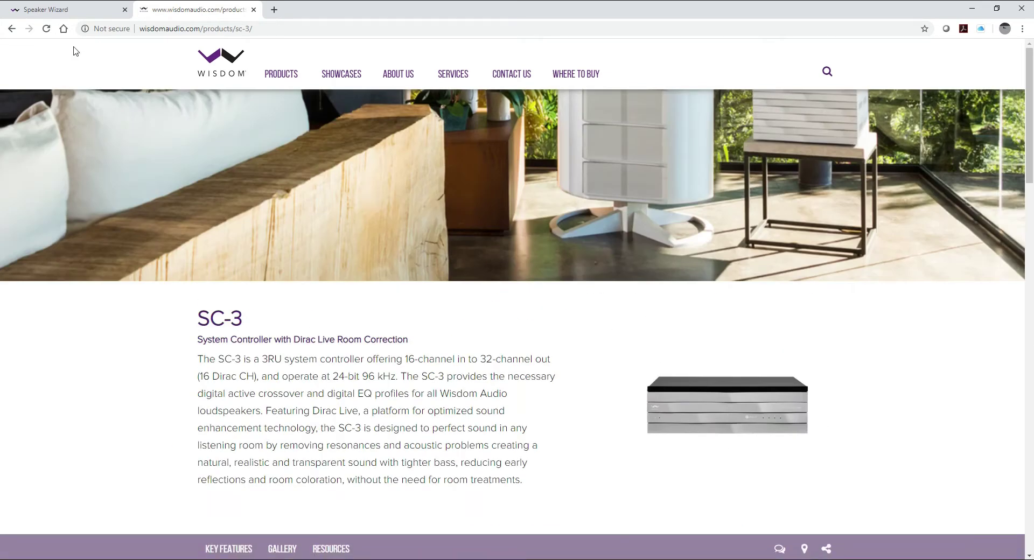
Switch to the SC-3 configuration wizard and examine the inputs and outputs of the Home page's routing matrix
{"action": "left_click", "coordinate": [77, 15]}
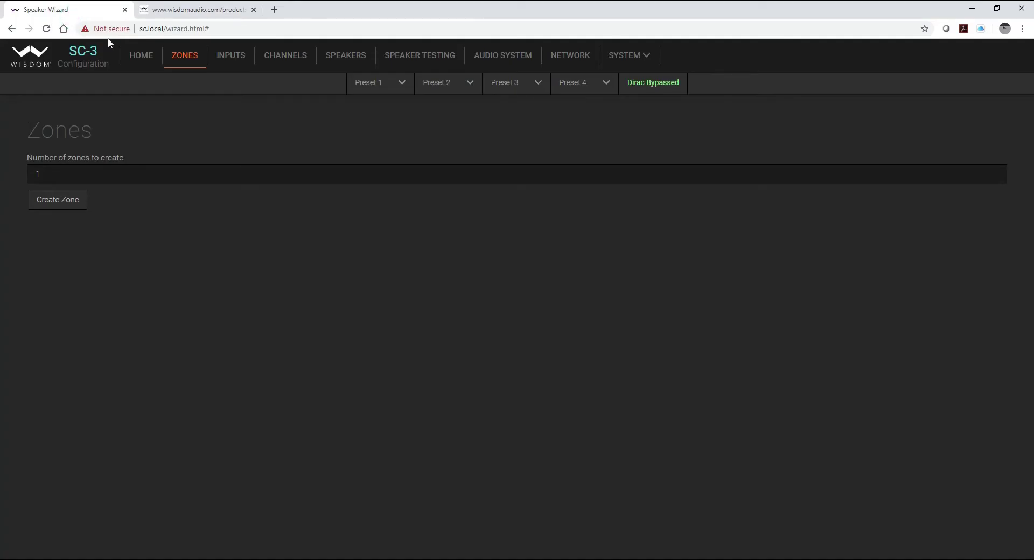
{"action": "left_click", "coordinate": [143, 59]}
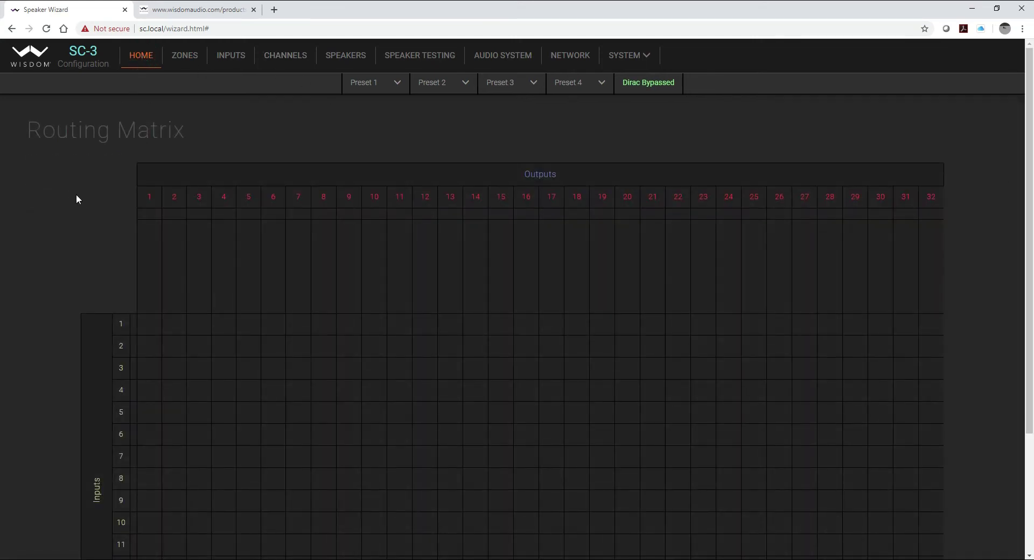
{"action": "scroll", "coordinate": [77, 196], "scroll_direction": "down", "scroll_amount": 3}
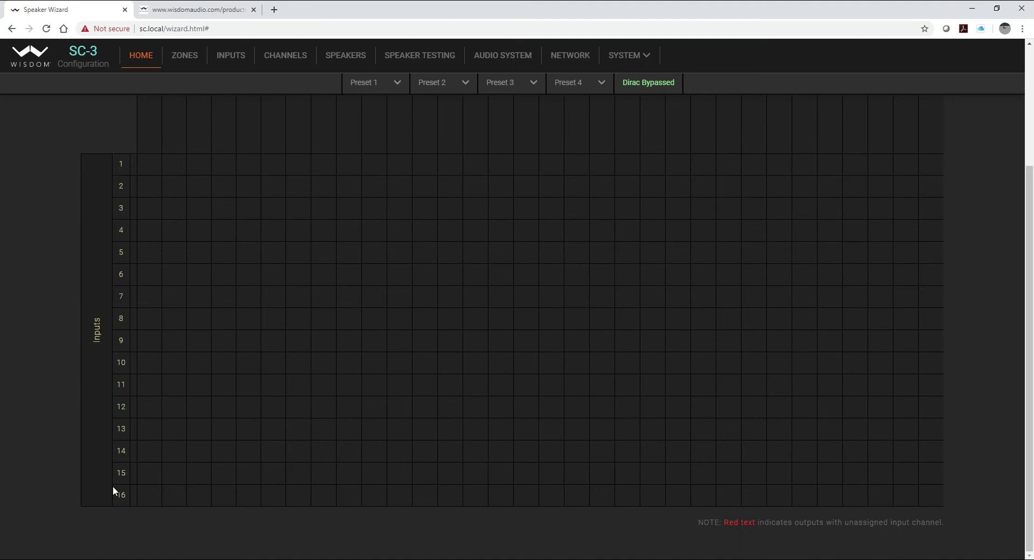
{"action": "scroll", "coordinate": [108, 452], "scroll_direction": "up", "scroll_amount": 3}
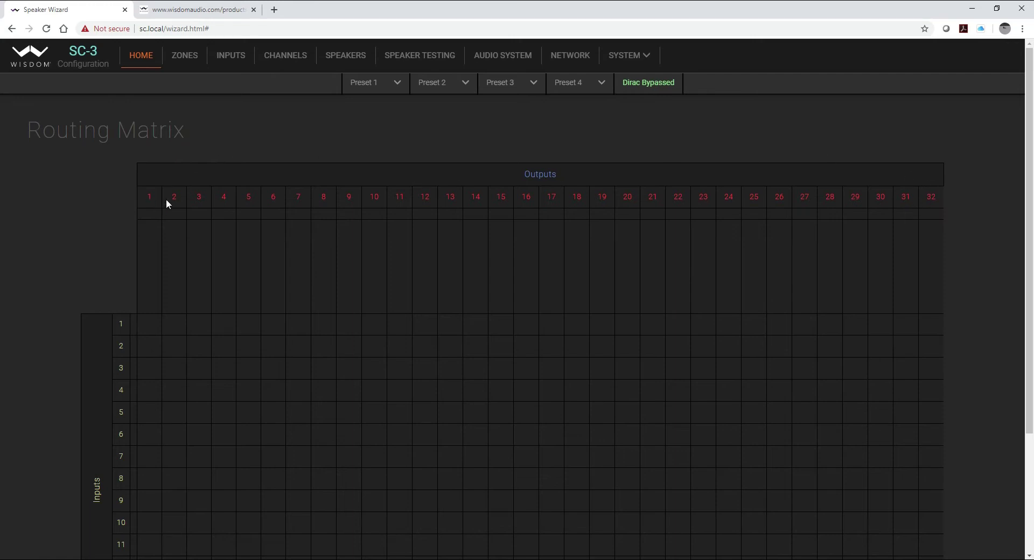
Create one zone, name it Theater, and save the changes
{"action": "left_click", "coordinate": [184, 62]}
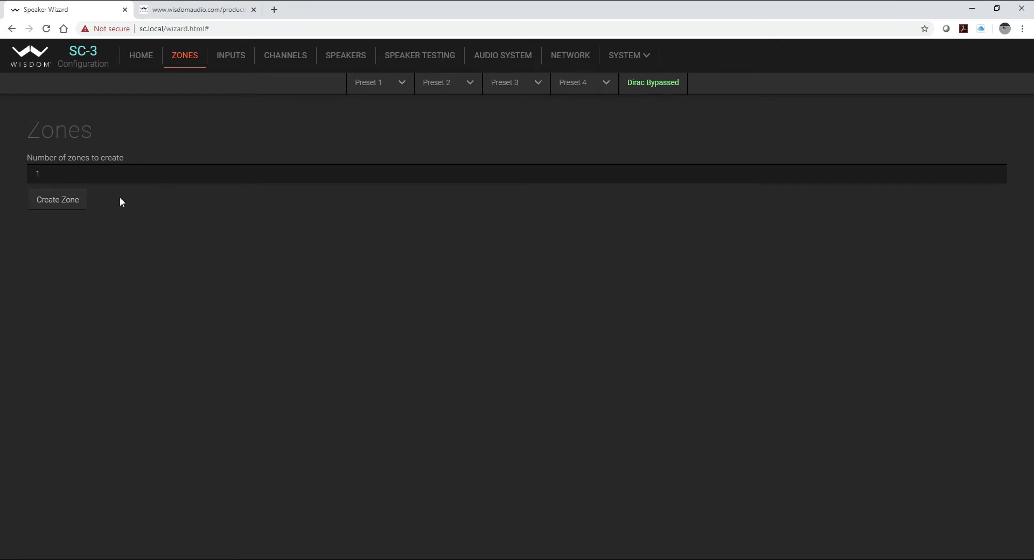
{"action": "left_click", "coordinate": [67, 208]}
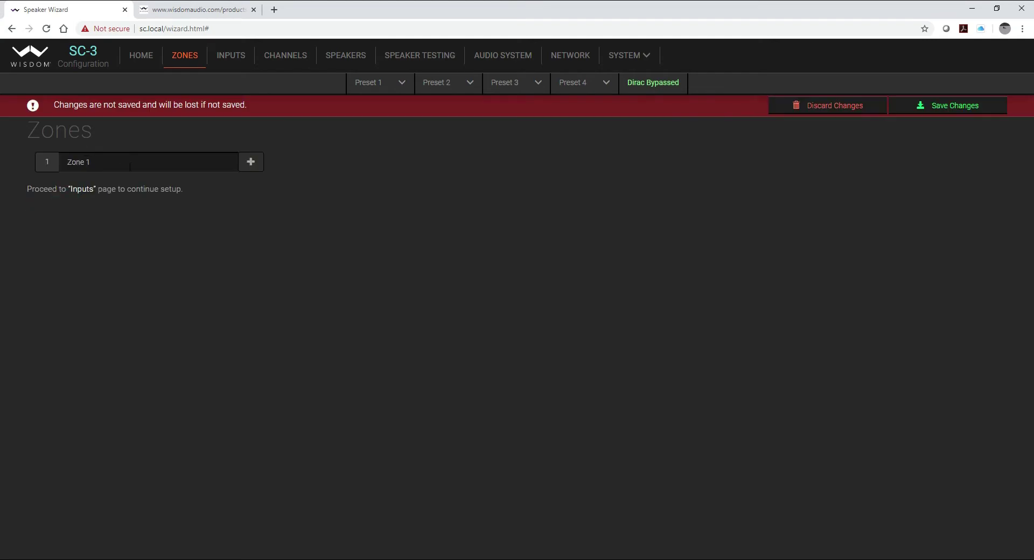
{"action": "double_click", "coordinate": [108, 162]}
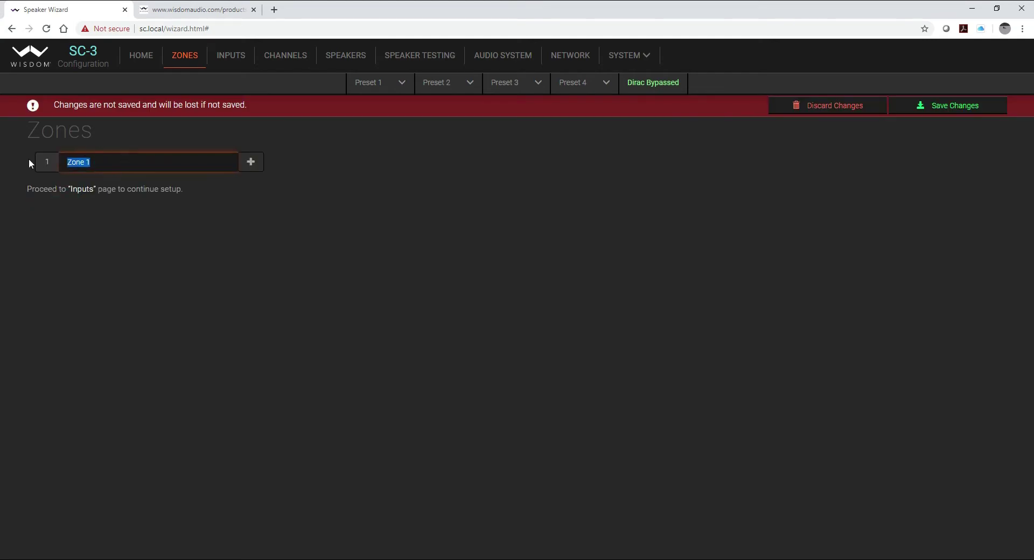
{"action": "type", "text": "Theater"}
{"action": "left_click", "coordinate": [954, 105]}
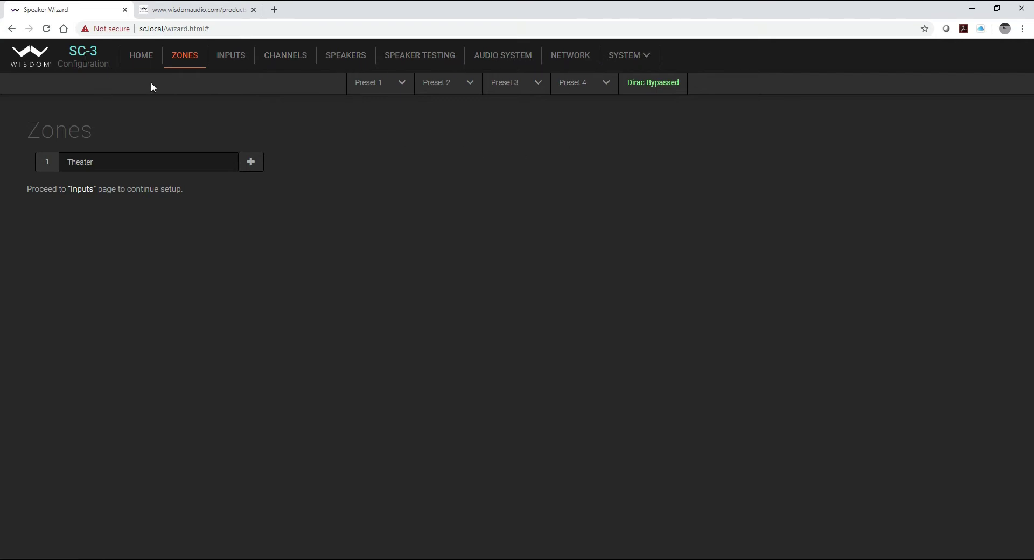
Proceed to the Inputs setup and create 14 inputs
{"action": "left_click", "coordinate": [82, 189]}
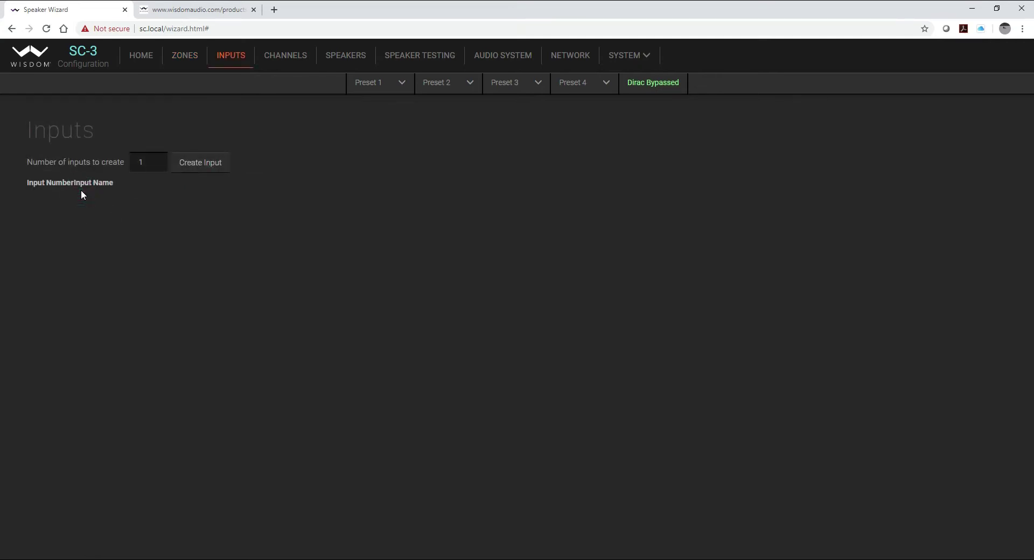
{"action": "mouse_move", "coordinate": [155, 162]}
{"action": "double_click", "coordinate": [146, 162]}
{"action": "type", "text": "14"}
{"action": "left_click", "coordinate": [200, 167]}
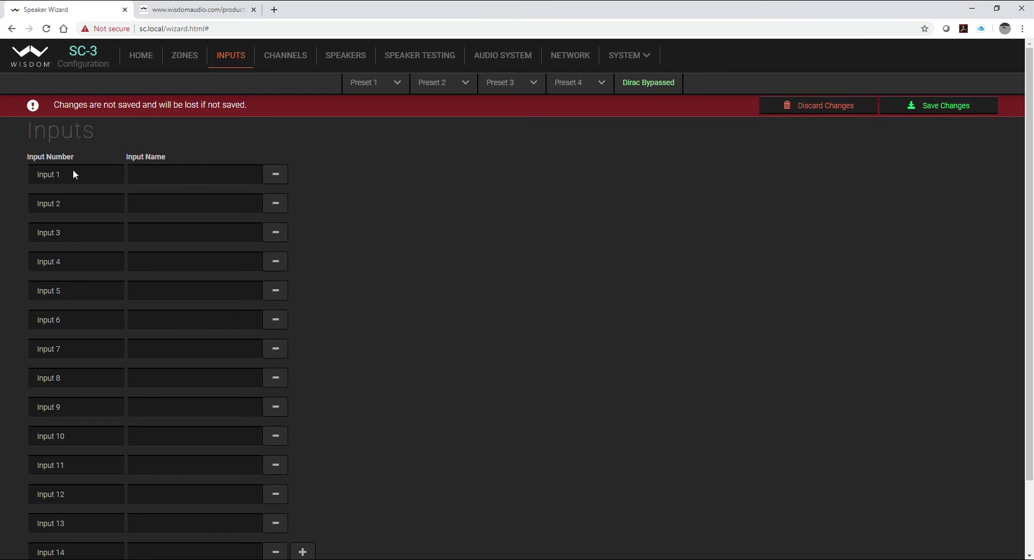
{"action": "scroll", "coordinate": [102, 497], "scroll_direction": "down", "scroll_amount": 2}
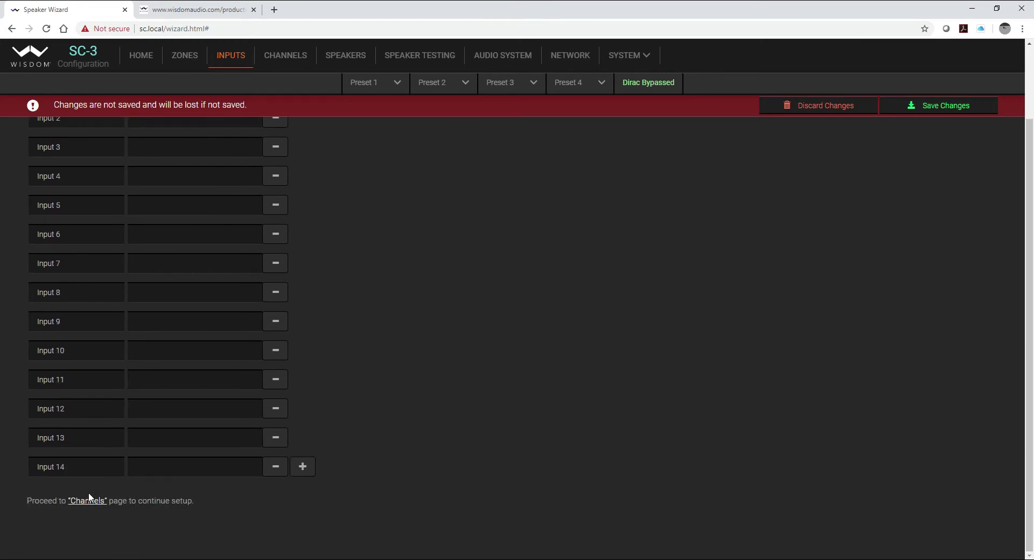
{"action": "scroll", "coordinate": [76, 447], "scroll_direction": "up", "scroll_amount": 2}
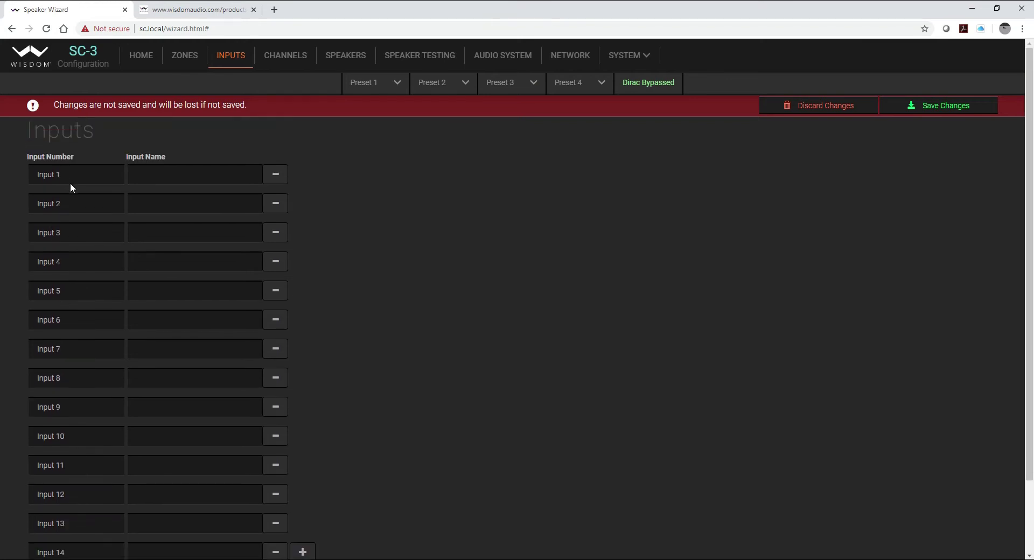
Name inputs 1, 2 and 3 Left, Right and Center using the predefined names
{"action": "left_click", "coordinate": [137, 175]}
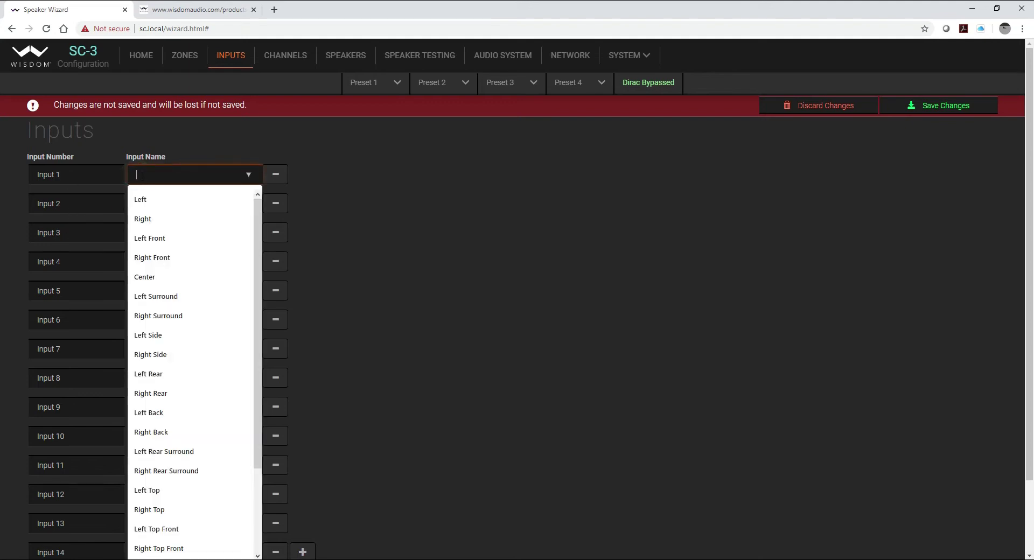
{"action": "left_click", "coordinate": [143, 198]}
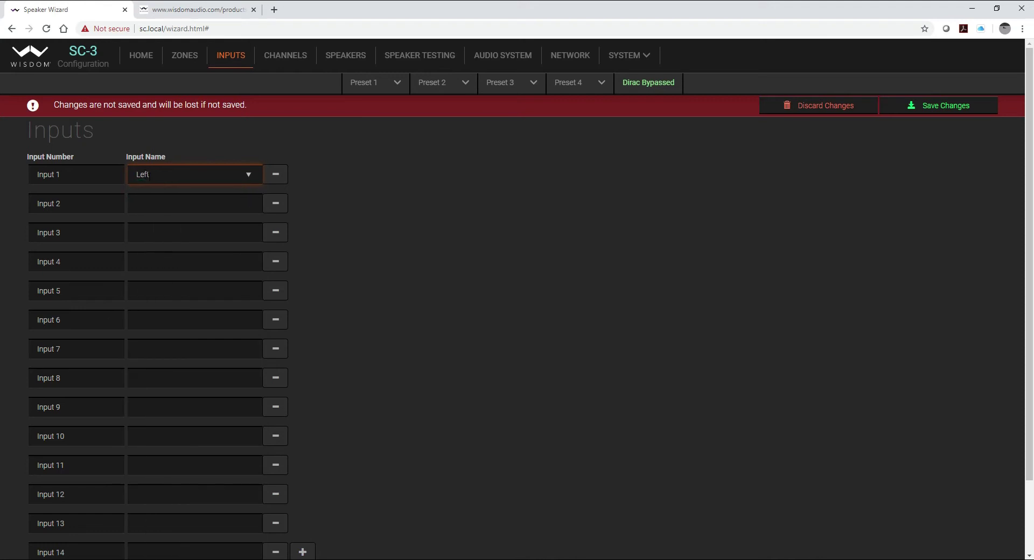
{"action": "left_click", "coordinate": [158, 203]}
{"action": "left_click", "coordinate": [154, 247]}
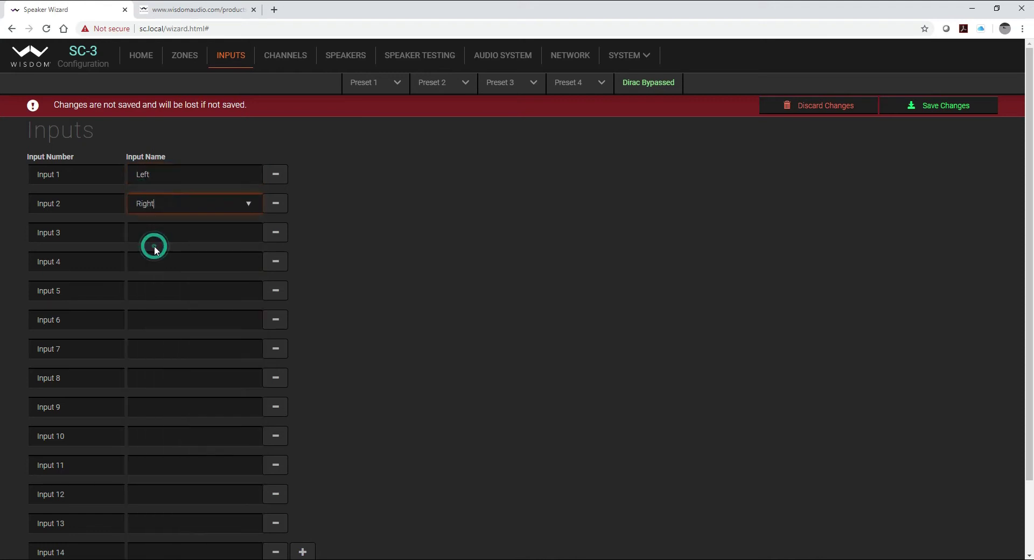
{"action": "left_click", "coordinate": [154, 228]}
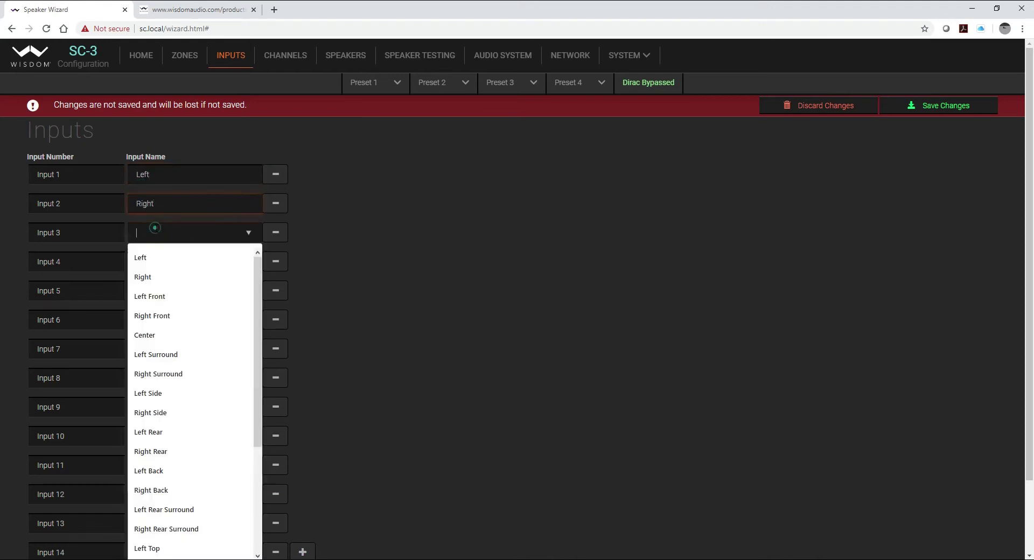
{"action": "left_click", "coordinate": [154, 336]}
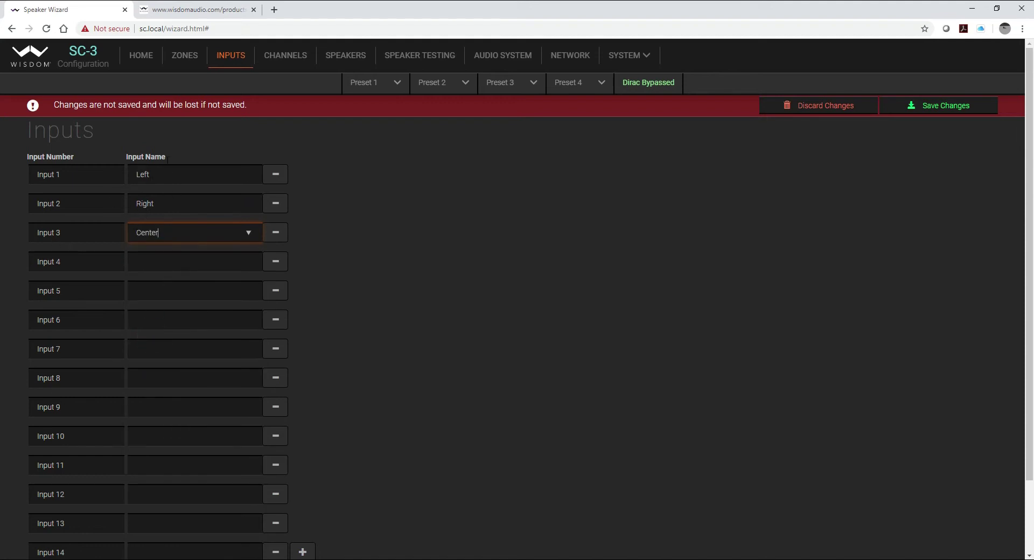
Enter the custom names "Left front side" for input 4 and "Left Rear Side" for input 5
{"action": "left_click", "coordinate": [154, 261]}
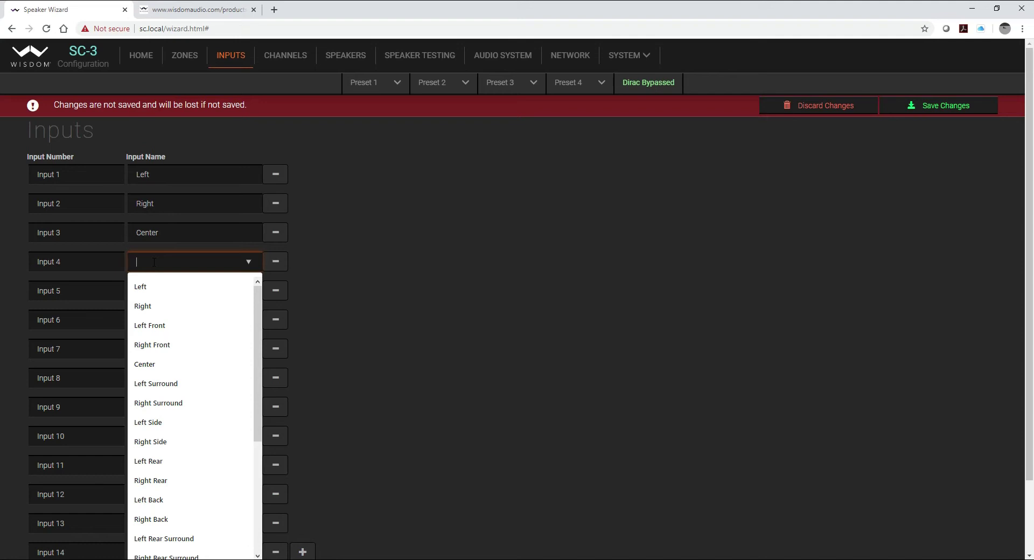
{"action": "type", "text": "Le"}
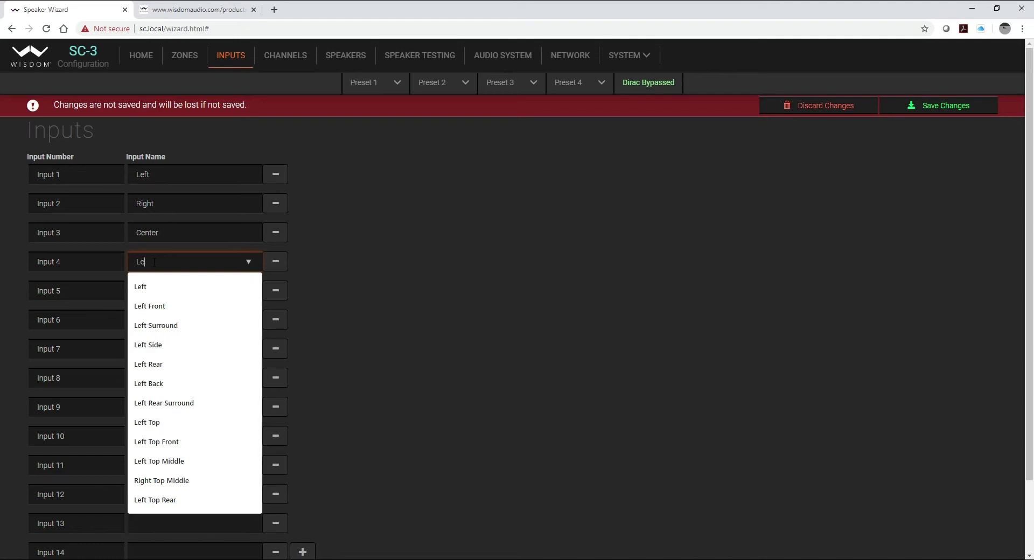
{"action": "type", "text": "ft front side"}
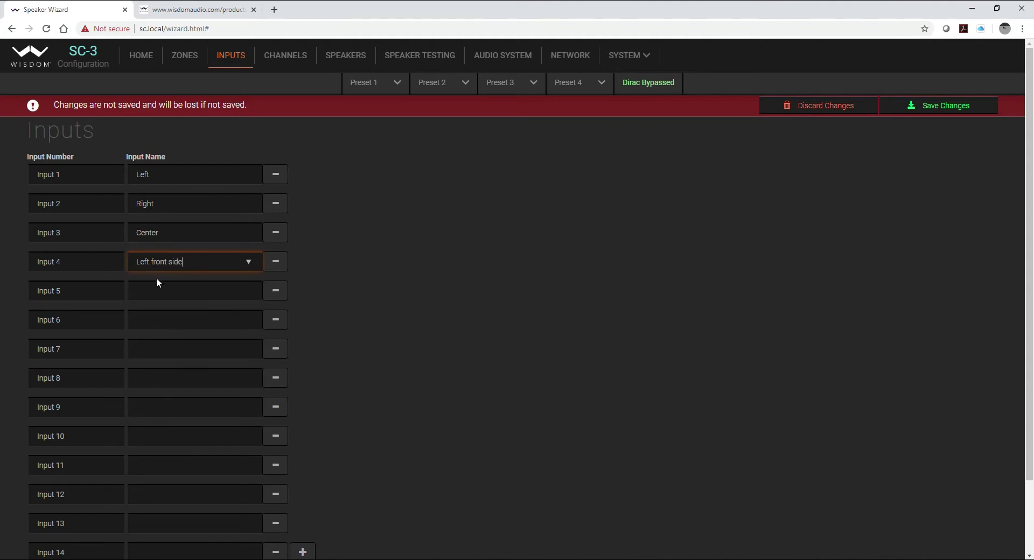
{"action": "left_click", "coordinate": [158, 288]}
{"action": "type", "text": "Left Rear Side"}
Name input 6 "Left Back Surround" and input 7 "Right Back Surround", correcting any typos
{"action": "left_click", "coordinate": [158, 319]}
{"action": "type", "text": "Leaft Back Surro"}
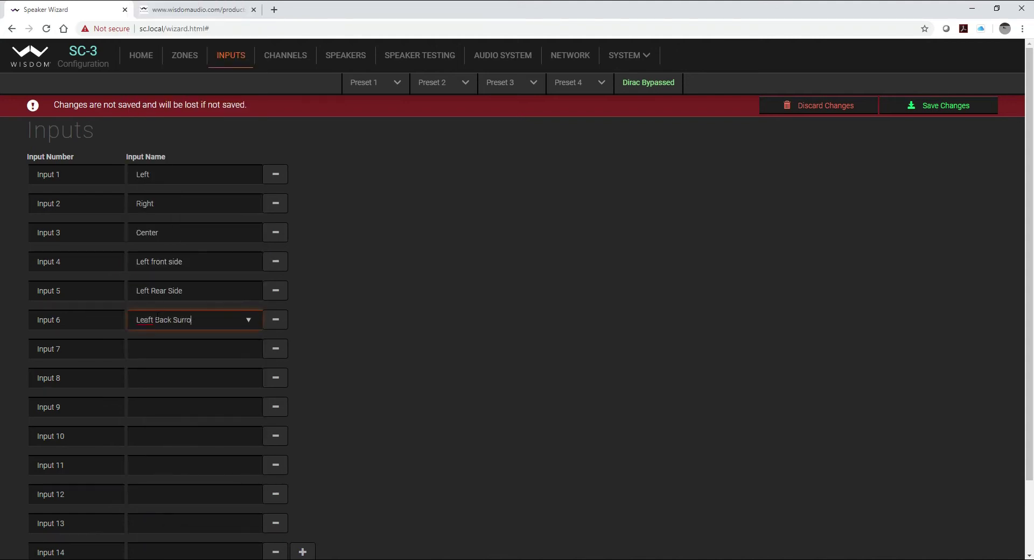
{"action": "type", "text": "und"}
{"action": "left_click", "coordinate": [145, 320]}
{"action": "key", "text": "BackSpace"}
{"action": "left_click", "coordinate": [169, 347]}
{"action": "type", "text": "Right Back Suro"}
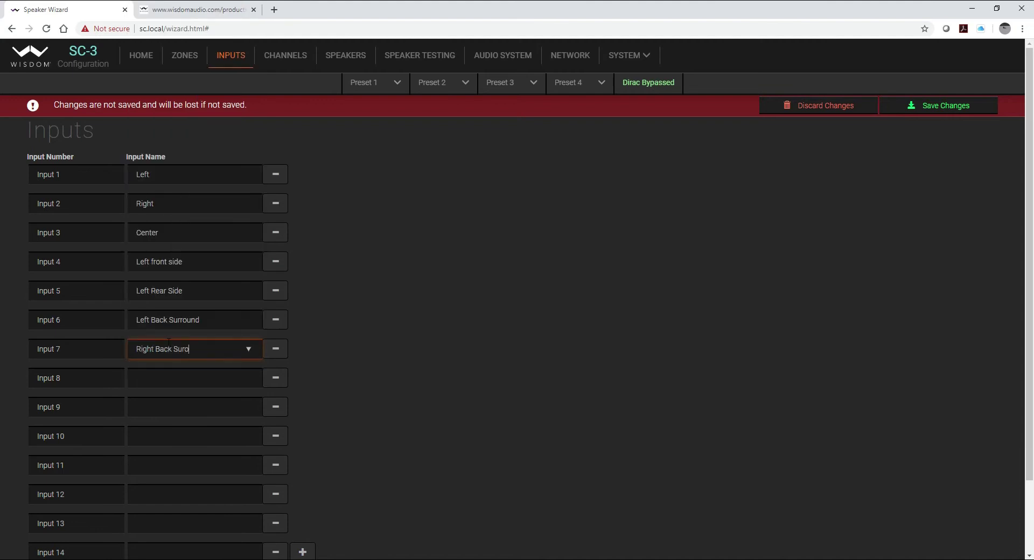
{"action": "key", "text": "BackSpace"}
{"action": "type", "text": "round"}
Name input 8 "Right Rear Side" and input 9 "Right Front Side"
{"action": "left_click", "coordinate": [161, 378]}
{"action": "type", "text": "Right Back Si"}
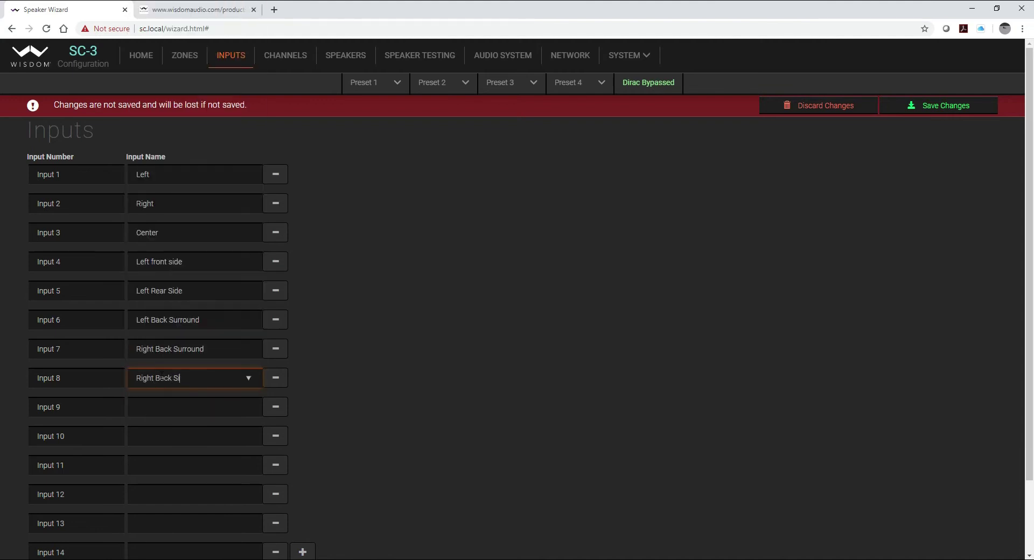
{"action": "type", "text": "de"}
{"action": "double_click", "coordinate": [161, 378]}
{"action": "type", "text": "Rear"}
{"action": "left_click", "coordinate": [160, 405]}
{"action": "type", "text": "Right Front Side"}
Assign the predefined names Left Top Front to input 10 and Right Top Front to input 11
{"action": "left_click", "coordinate": [153, 434]}
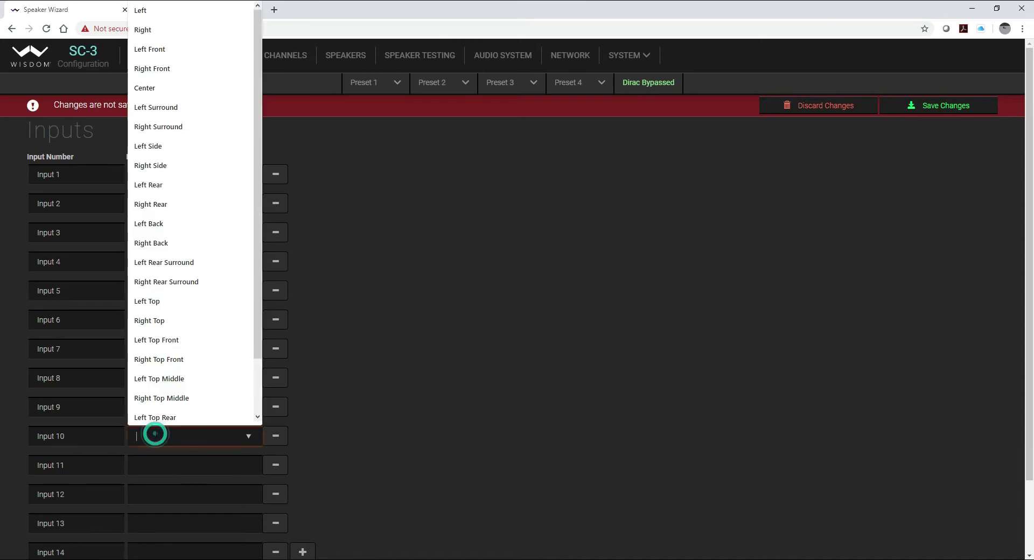
{"action": "left_click", "coordinate": [167, 344]}
{"action": "scroll", "coordinate": [162, 372], "scroll_direction": "down", "scroll_amount": 2}
{"action": "left_click", "coordinate": [164, 377]}
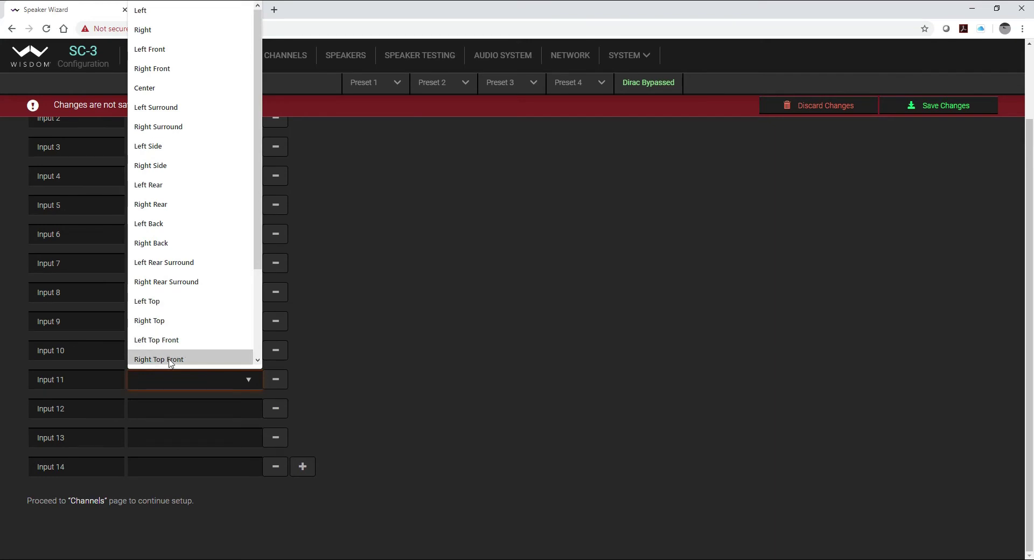
{"action": "left_click", "coordinate": [170, 359]}
Assign the predefined names Left Top Rear to input 12 and Right Top Rear to input 13
{"action": "left_click", "coordinate": [166, 403]}
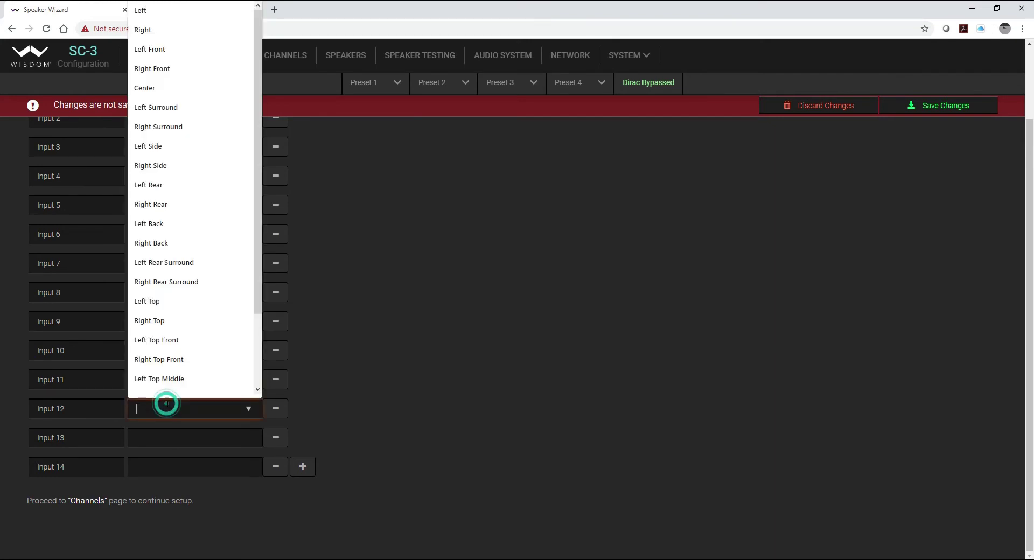
{"action": "scroll", "coordinate": [212, 353], "scroll_direction": "down", "scroll_amount": 1}
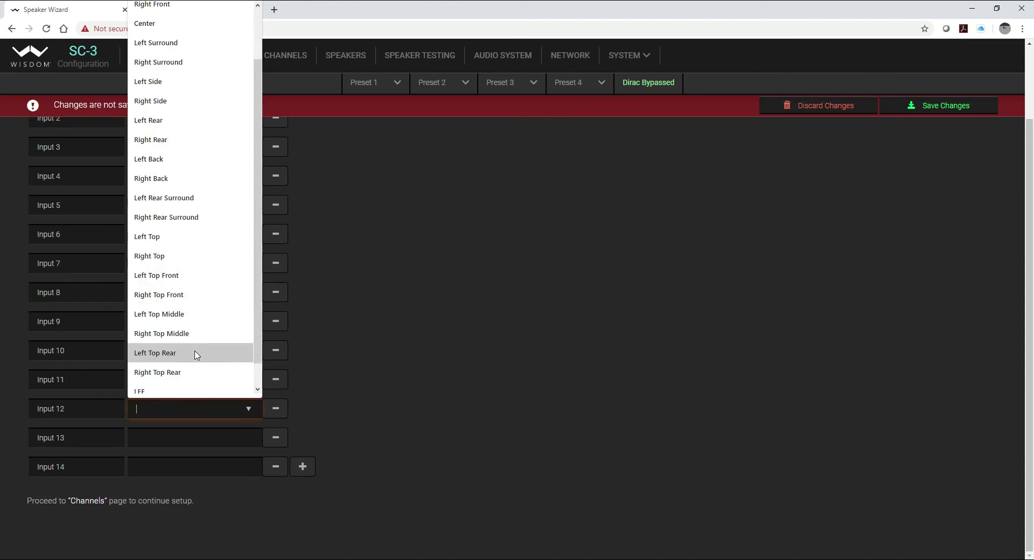
{"action": "left_click", "coordinate": [195, 353]}
{"action": "left_click", "coordinate": [179, 445]}
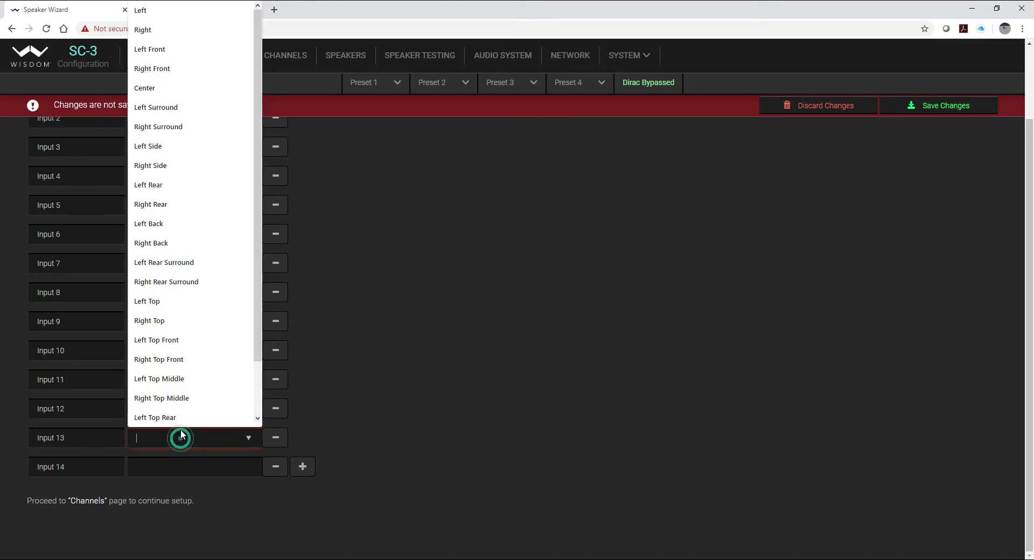
{"action": "scroll", "coordinate": [179, 408], "scroll_direction": "down", "scroll_amount": 1}
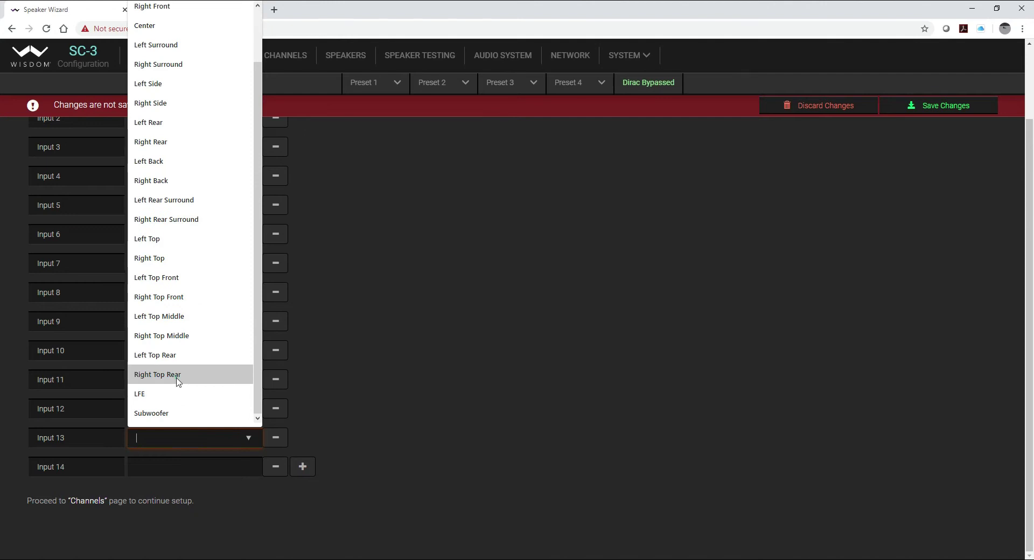
{"action": "left_click", "coordinate": [178, 379]}
Assign the predefined name Subwoofer to input 14 and save the input changes
{"action": "left_click", "coordinate": [168, 460]}
{"action": "scroll", "coordinate": [205, 443], "scroll_direction": "down", "scroll_amount": 1}
{"action": "left_click", "coordinate": [179, 443]}
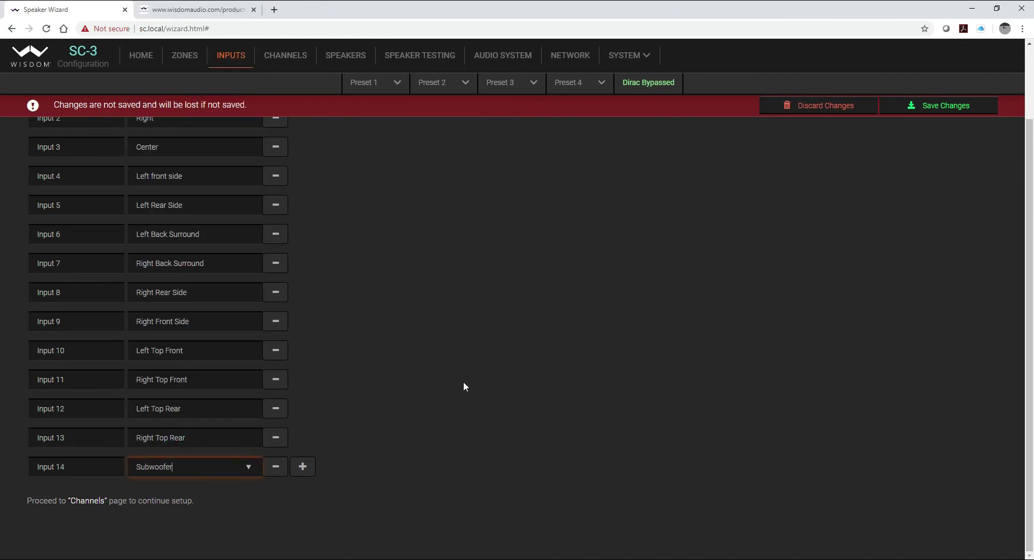
{"action": "scroll", "coordinate": [441, 382], "scroll_direction": "up", "scroll_amount": 2}
{"action": "left_click", "coordinate": [943, 107]}
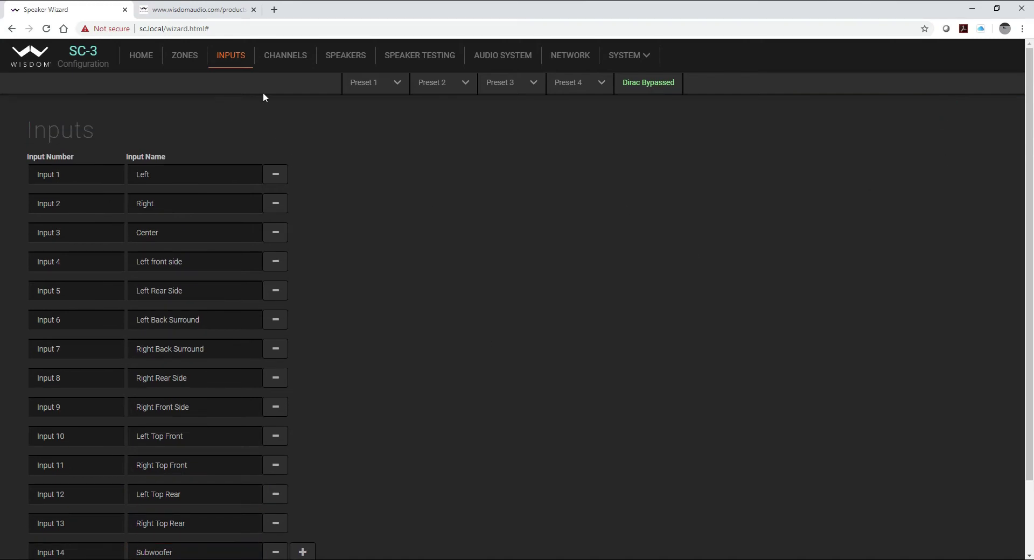
Proceed to the Channels page and create the channels by importing them from the inputs
{"action": "scroll", "coordinate": [284, 102], "scroll_direction": "down", "scroll_amount": 2}
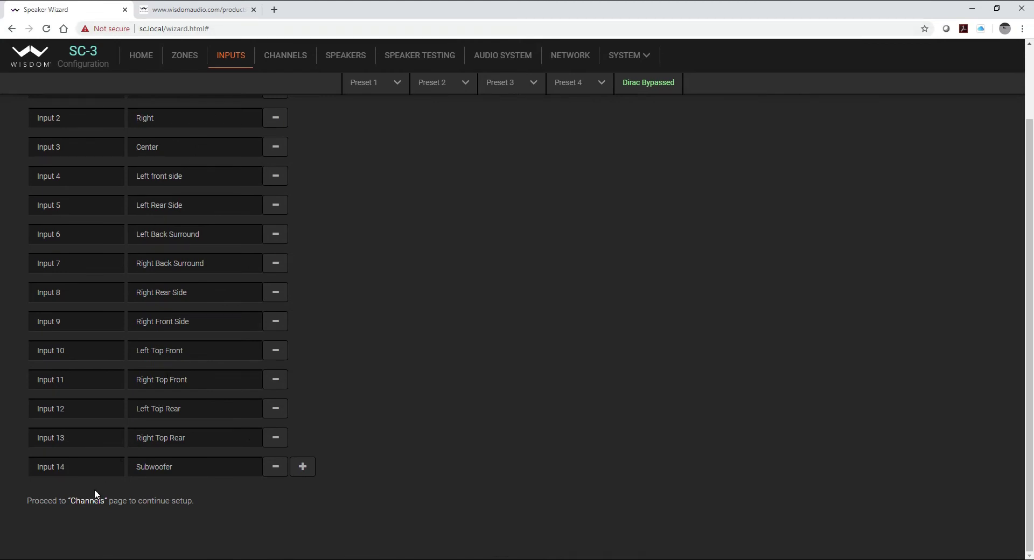
{"action": "left_click", "coordinate": [89, 500]}
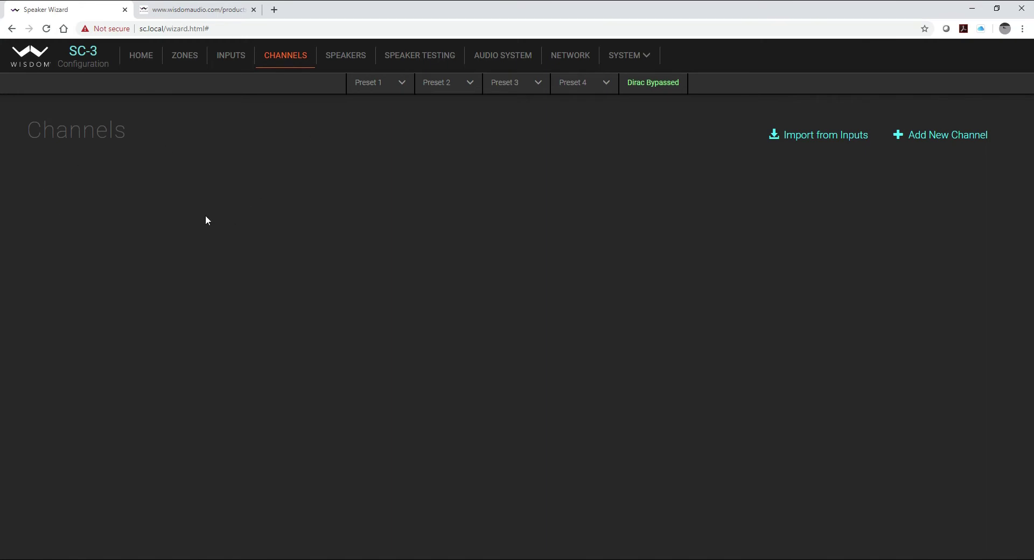
{"action": "left_click", "coordinate": [816, 140]}
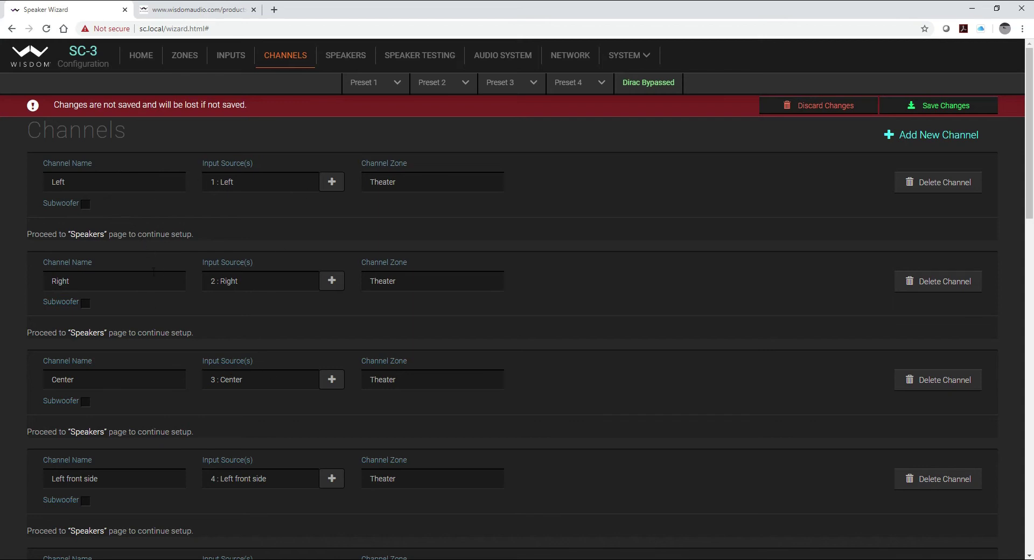
Mark the Subwoofer channel fed by input 14 as a subwoofer
{"action": "scroll", "coordinate": [163, 207], "scroll_direction": "down", "scroll_amount": 9}
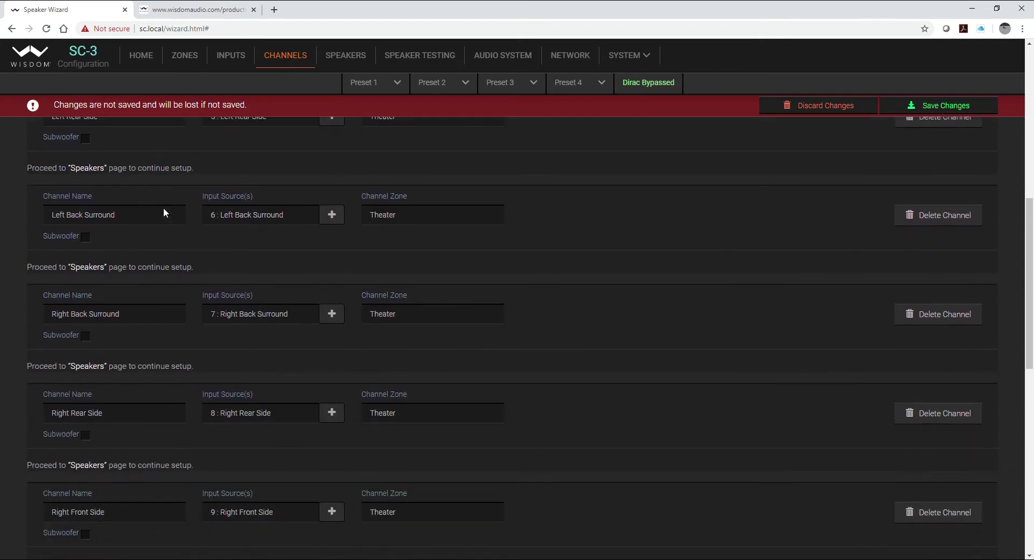
{"action": "scroll", "coordinate": [202, 317], "scroll_direction": "down", "scroll_amount": 10}
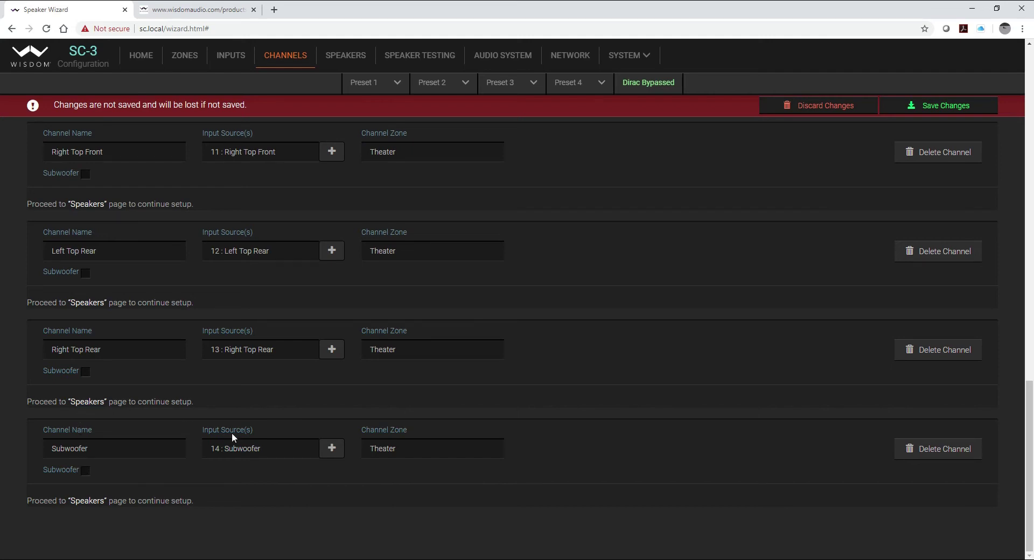
{"action": "left_click", "coordinate": [85, 471]}
Review the imported channels and add two new channels to the list
{"action": "scroll", "coordinate": [585, 305], "scroll_direction": "up", "scroll_amount": 20}
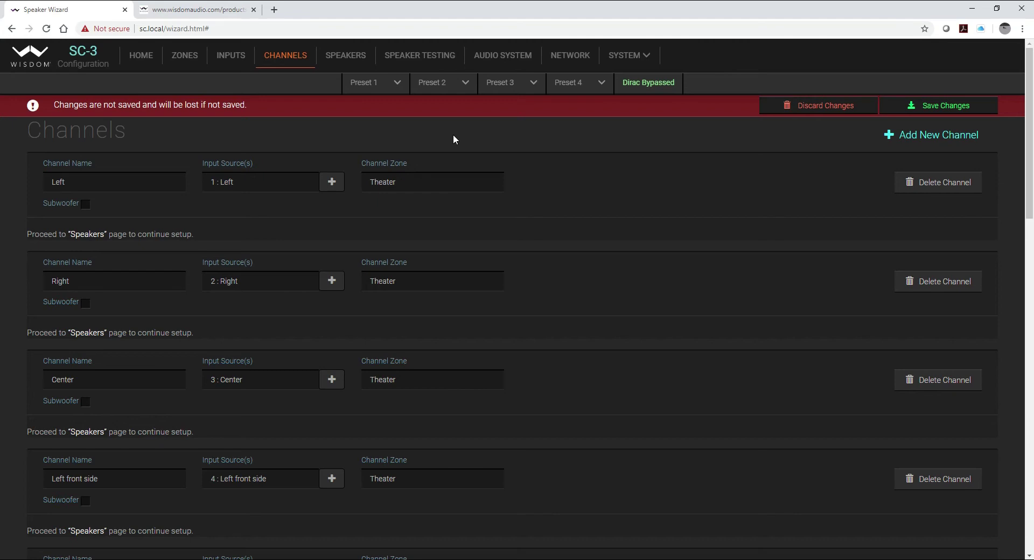
{"action": "scroll", "coordinate": [453, 139], "scroll_direction": "down", "scroll_amount": 12}
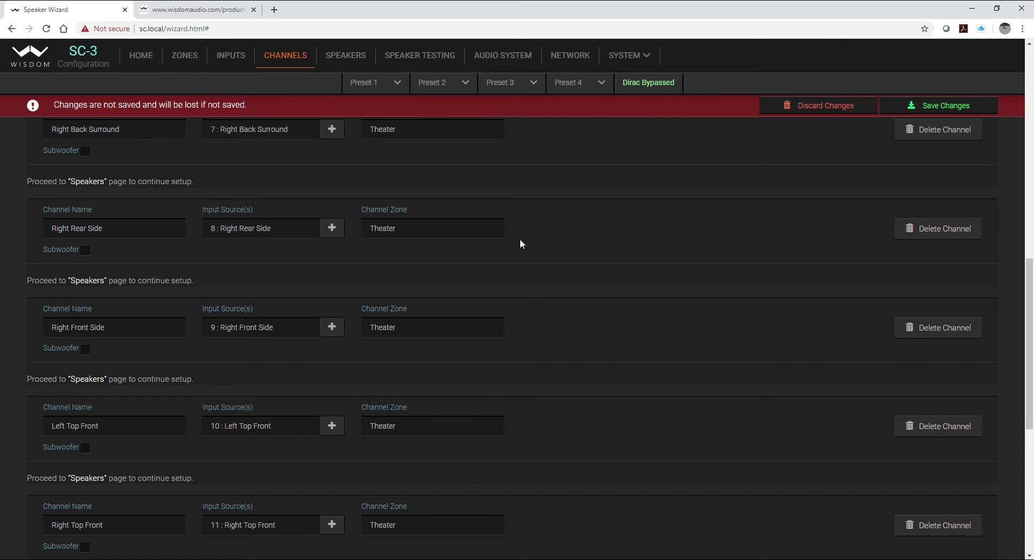
{"action": "scroll", "coordinate": [520, 242], "scroll_direction": "down", "scroll_amount": 5}
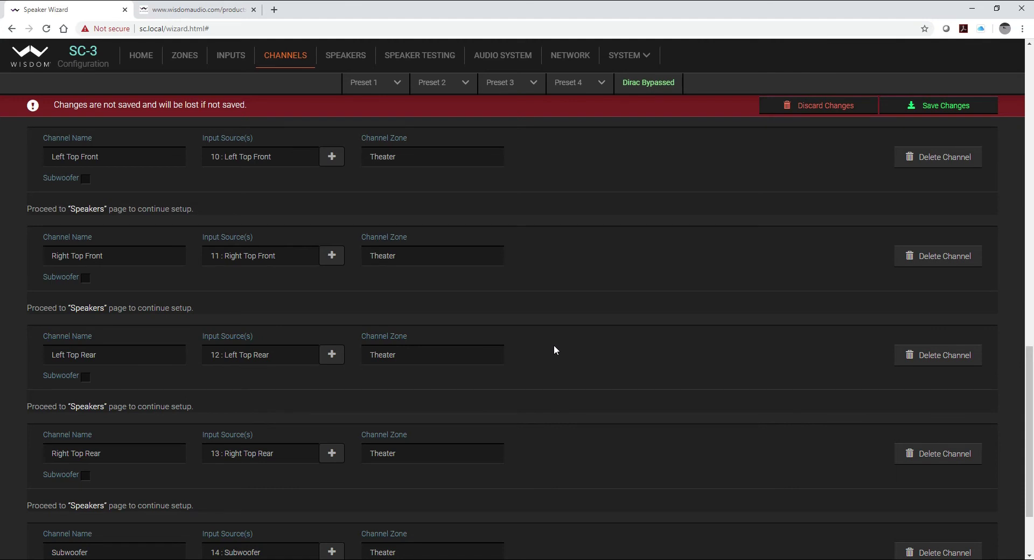
{"action": "scroll", "coordinate": [554, 346], "scroll_direction": "down", "scroll_amount": 2}
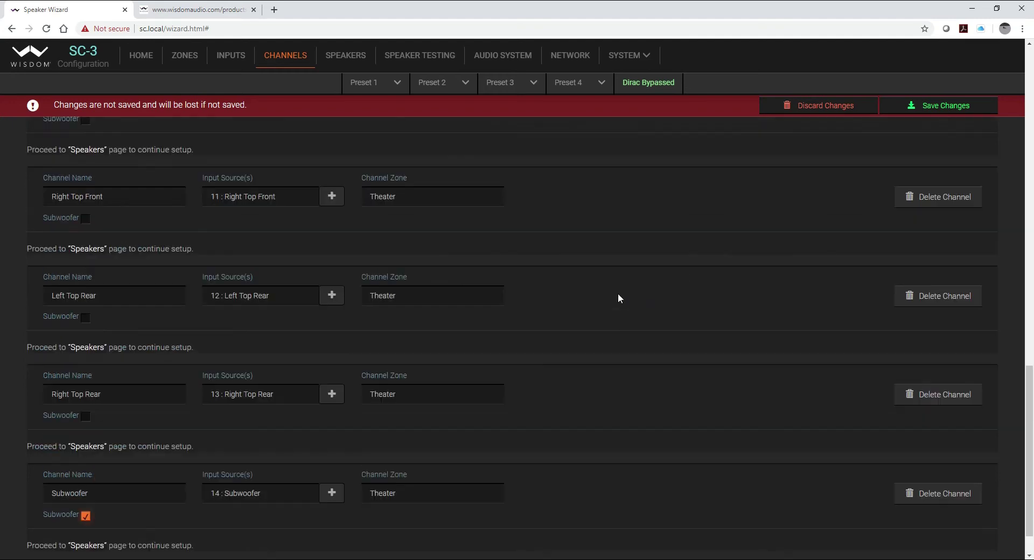
{"action": "scroll", "coordinate": [618, 297], "scroll_direction": "up", "scroll_amount": 10}
{"action": "scroll", "coordinate": [618, 294], "scroll_direction": "up", "scroll_amount": 7}
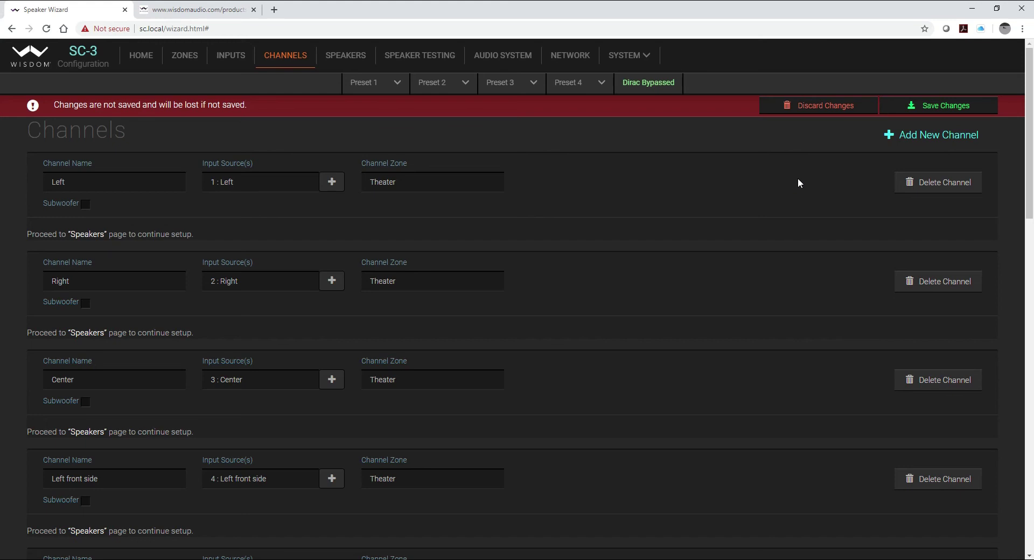
{"action": "left_click", "coordinate": [939, 137]}
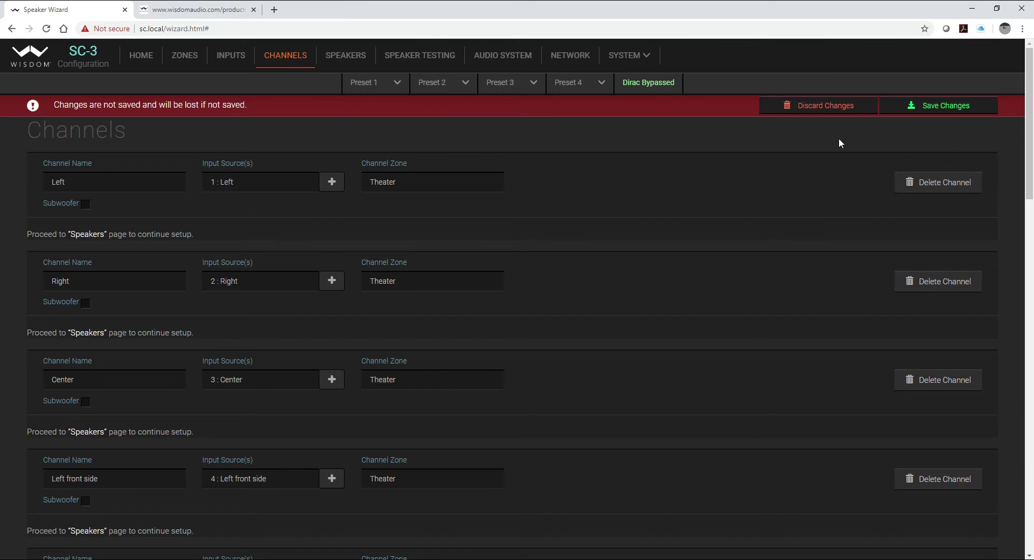
Name the first of the two new blank channels "Subwoofer Left rear", correcting the typo
{"action": "scroll", "coordinate": [594, 290], "scroll_direction": "down", "scroll_amount": 19}
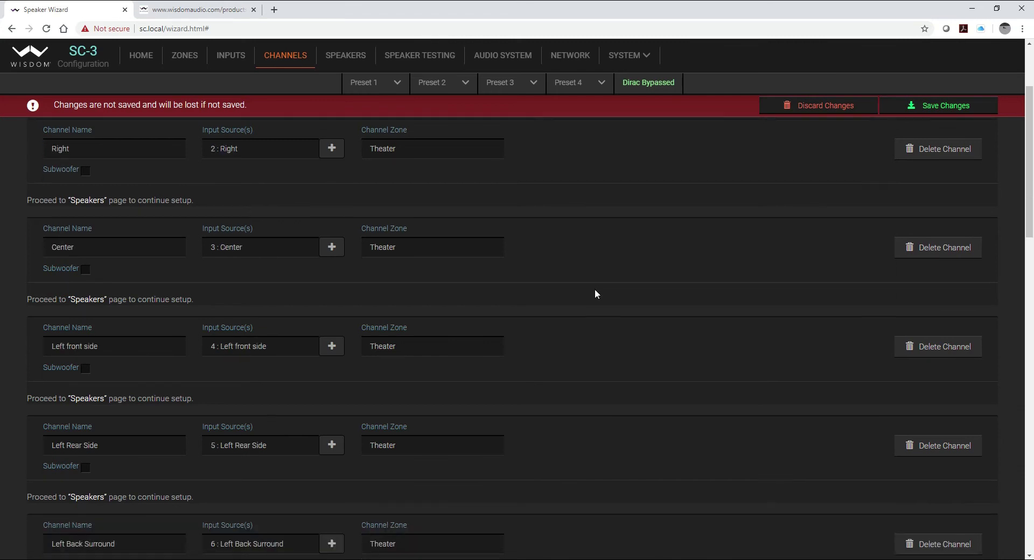
{"action": "scroll", "coordinate": [595, 289], "scroll_direction": "down", "scroll_amount": 4}
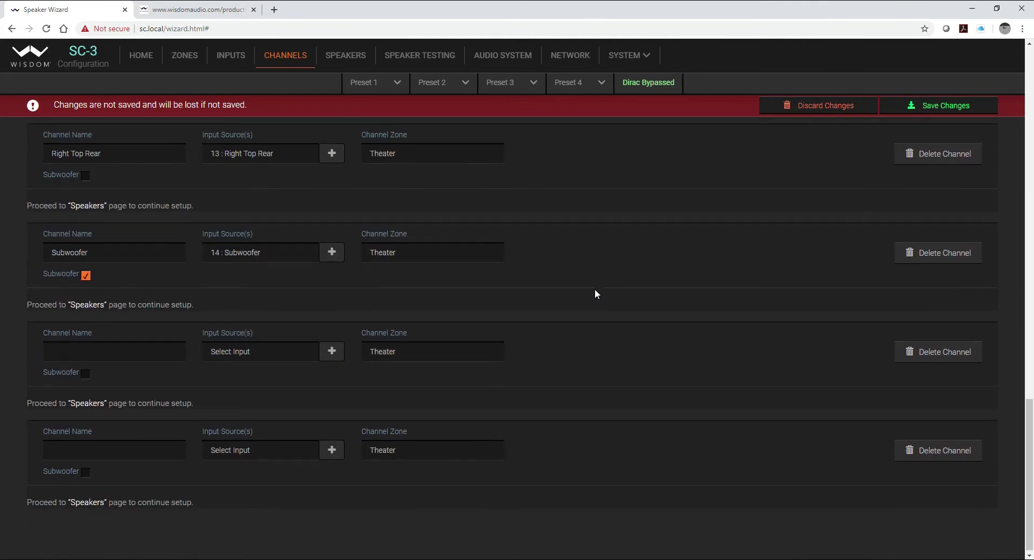
{"action": "left_click", "coordinate": [81, 348]}
{"action": "type", "text": "Sub"}
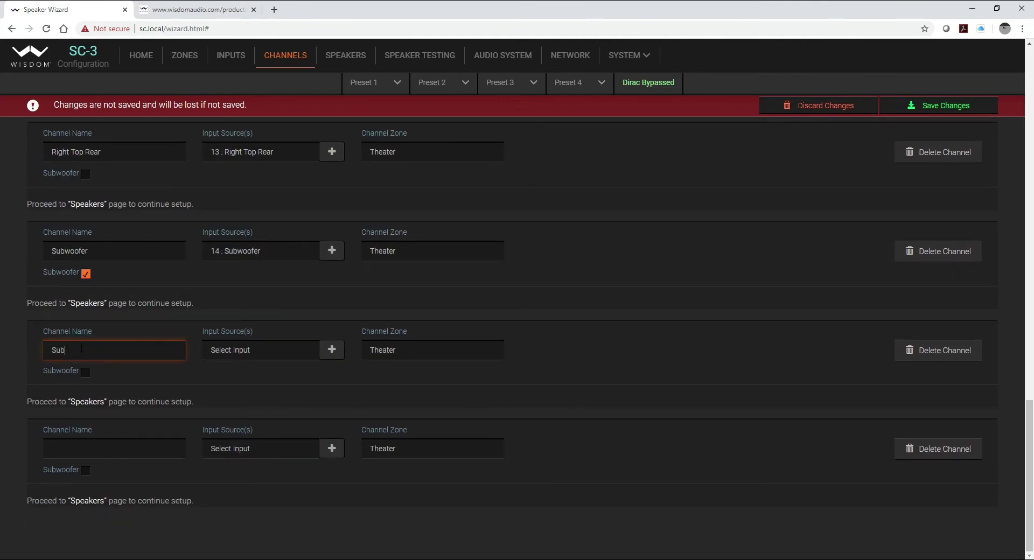
{"action": "type", "text": "woofer Left rfear"}
{"action": "left_click", "coordinate": [111, 348]}
{"action": "key", "text": "Delete"}
Name the last blank channel "Subwoofer Right Rear" and rename the existing Subwoofer channel to "Subwoofer Front"
{"action": "left_click", "coordinate": [91, 443]}
{"action": "type", "text": "Subwoofer Right "}
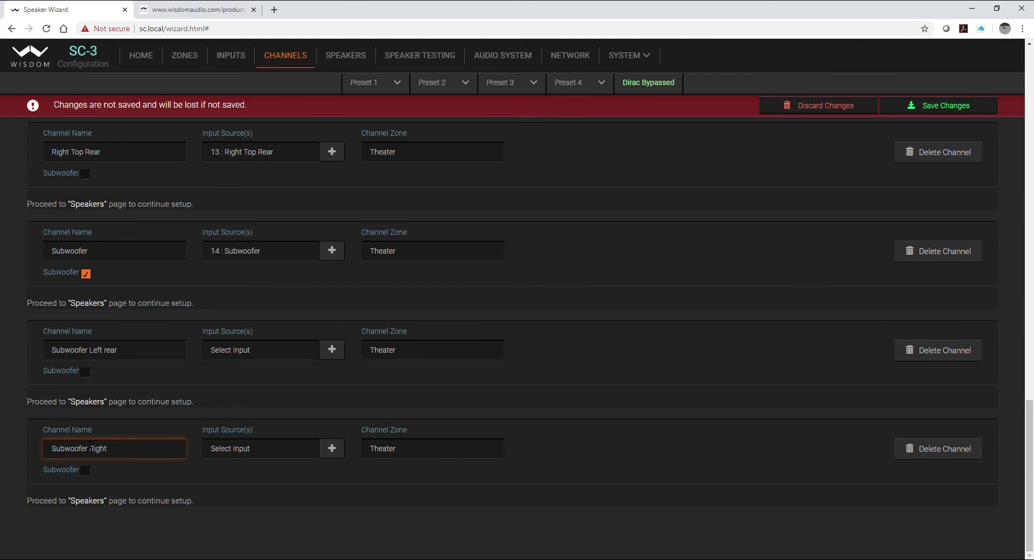
{"action": "type", "text": "Rear"}
{"action": "left_click", "coordinate": [112, 252]}
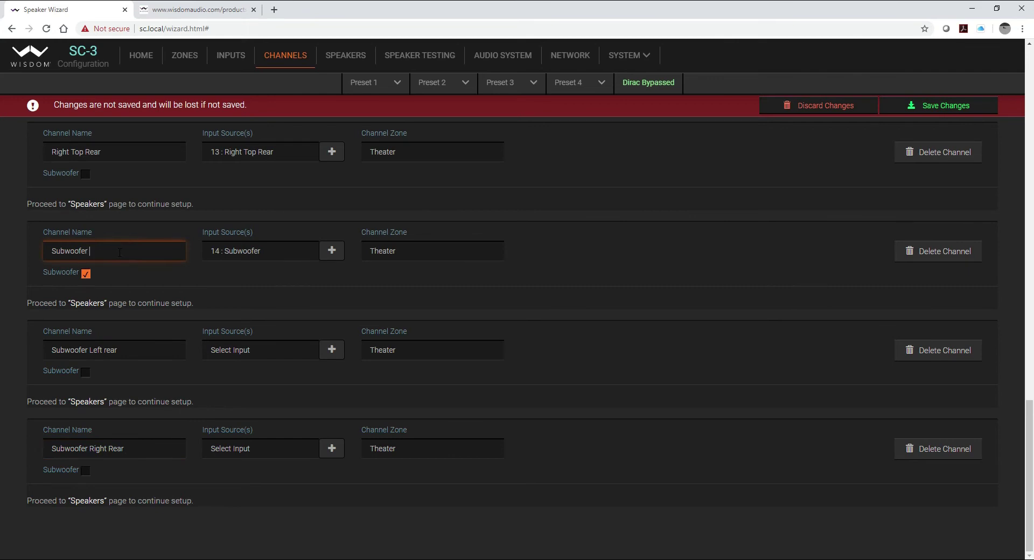
{"action": "type", "text": "Front"}
Mark the left rear and right rear channels as subwoofers and set both input sources to 14 : Subwoofer
{"action": "left_click", "coordinate": [86, 374]}
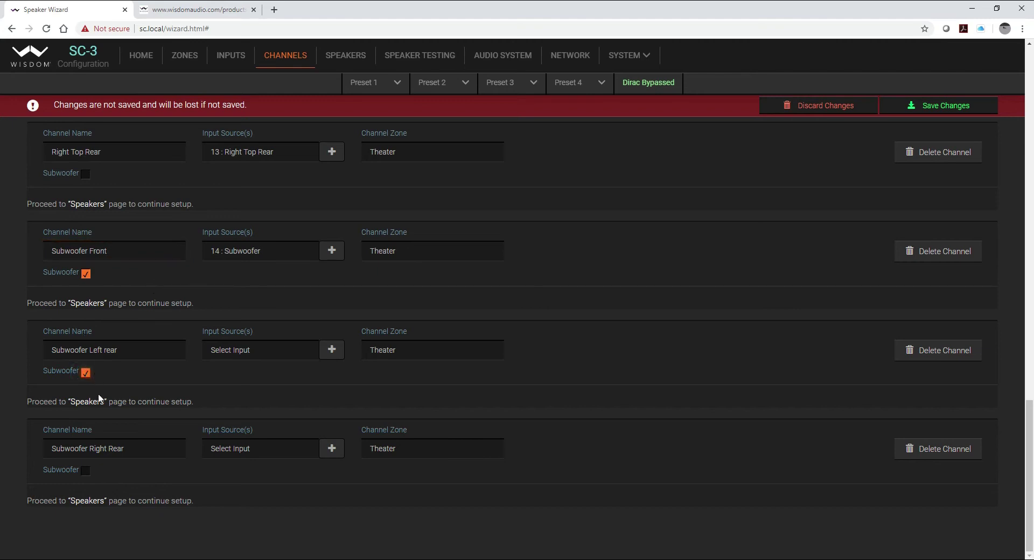
{"action": "left_click", "coordinate": [86, 471]}
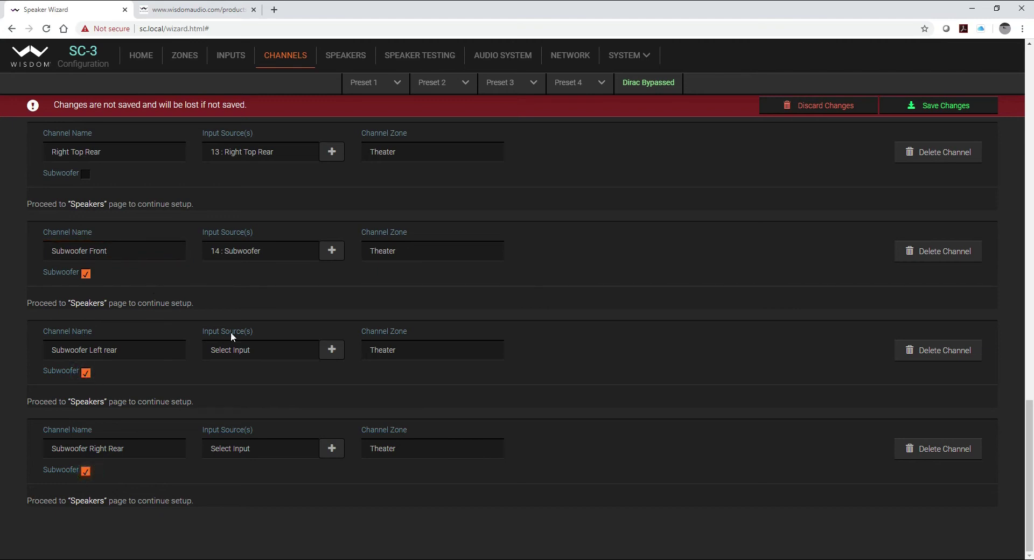
{"action": "left_click", "coordinate": [271, 350]}
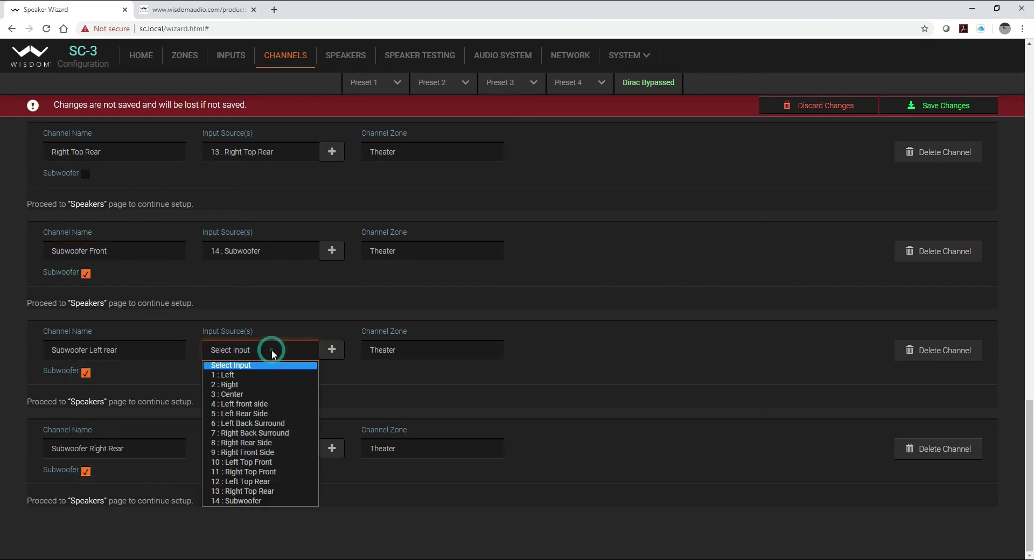
{"action": "left_click", "coordinate": [273, 501]}
{"action": "left_click", "coordinate": [271, 448]}
{"action": "left_click", "coordinate": [265, 435]}
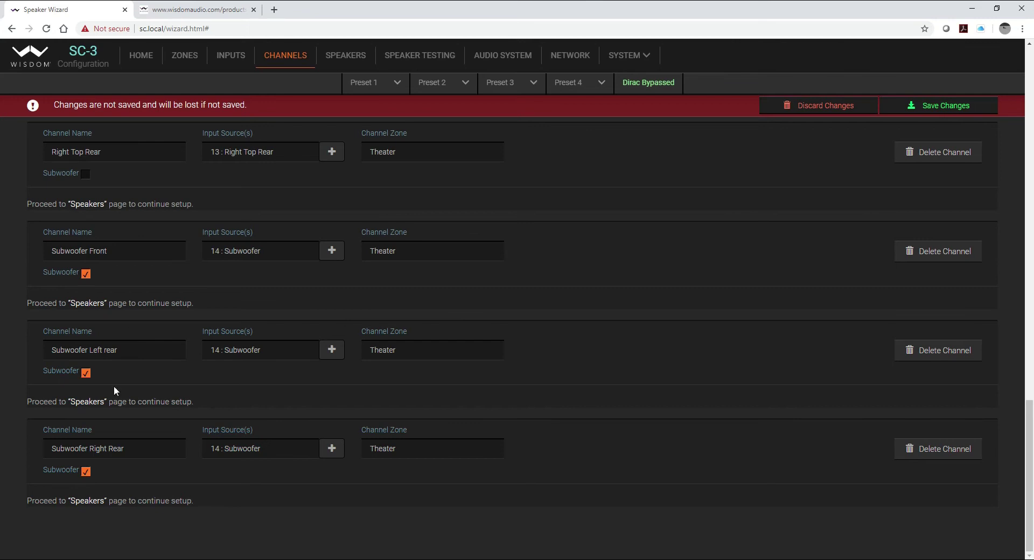
Save the channel changes and go to the Speakers page
{"action": "scroll", "coordinate": [715, 351], "scroll_direction": "up", "scroll_amount": 18}
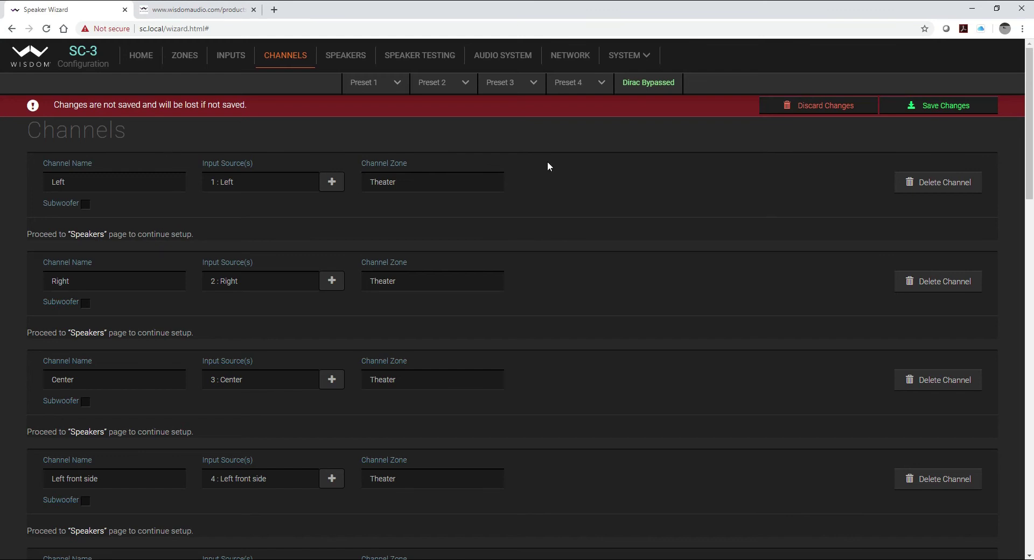
{"action": "left_click", "coordinate": [939, 108]}
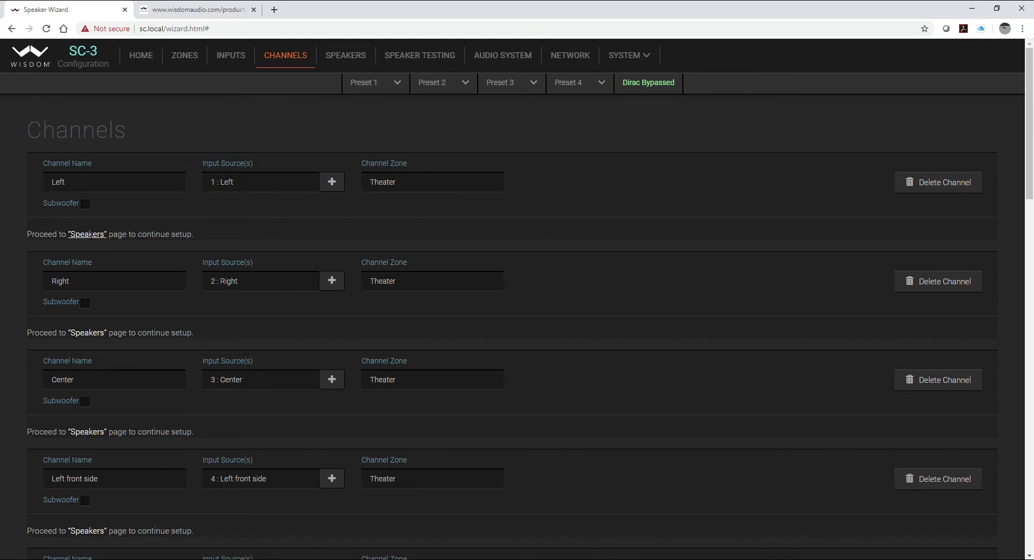
{"action": "left_click", "coordinate": [355, 62]}
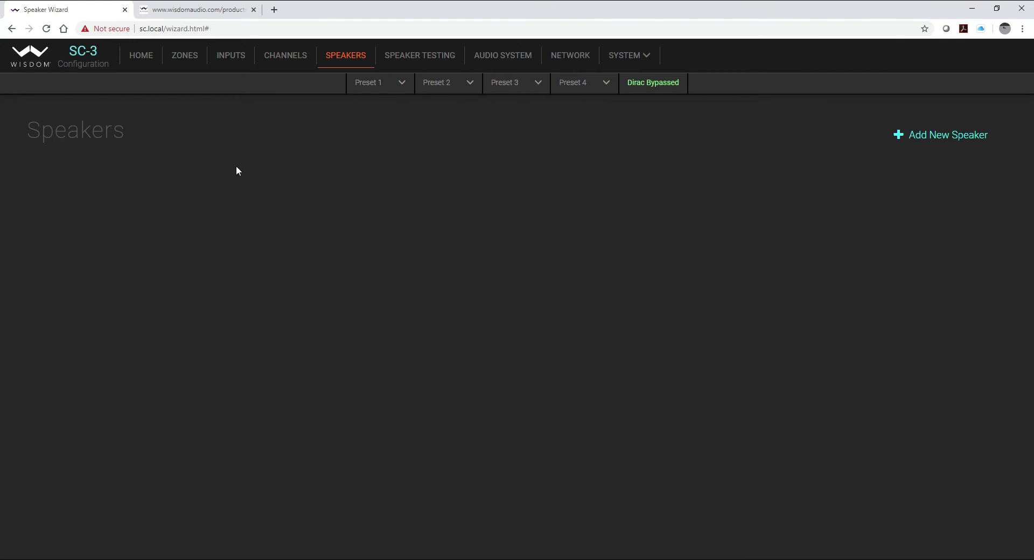
Add 17 new speaker entries to the empty speaker list
{"action": "left_click", "coordinate": [939, 136]}
{"action": "left_click", "coordinate": [940, 135]}
{"action": "left_click", "coordinate": [940, 135]}
{"action": "left_click", "coordinate": [939, 136]}
{"action": "left_click", "coordinate": [939, 136]}
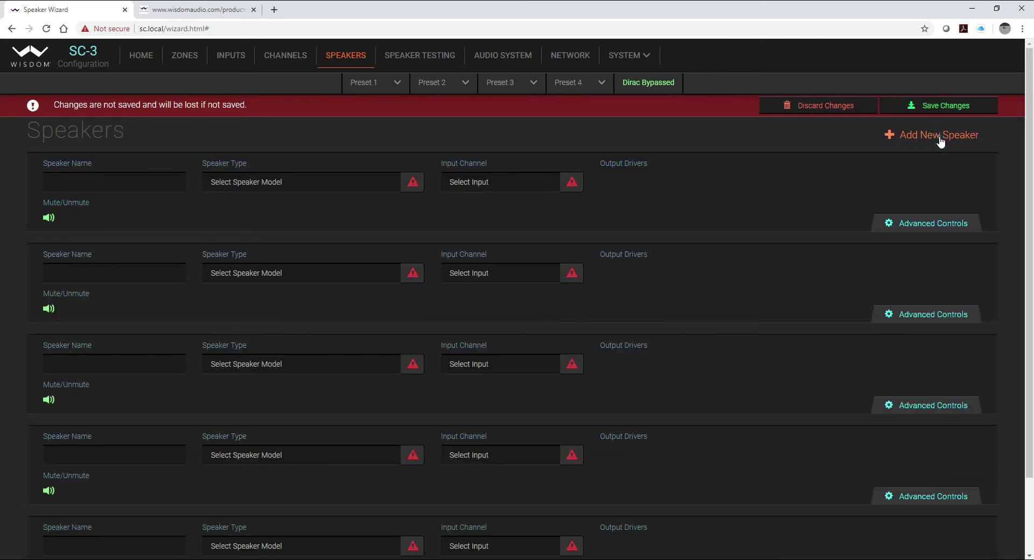
{"action": "left_click", "coordinate": [939, 135]}
{"action": "left_click", "coordinate": [939, 135]}
{"action": "left_click", "coordinate": [939, 135]}
{"action": "left_click", "coordinate": [939, 136]}
{"action": "left_click", "coordinate": [939, 136]}
{"action": "left_click", "coordinate": [939, 136]}
{"action": "left_click", "coordinate": [939, 135]}
{"action": "left_click", "coordinate": [939, 136]}
{"action": "left_click", "coordinate": [939, 136]}
{"action": "left_click", "coordinate": [940, 136]}
{"action": "left_click", "coordinate": [939, 136]}
{"action": "left_click", "coordinate": [939, 136]}
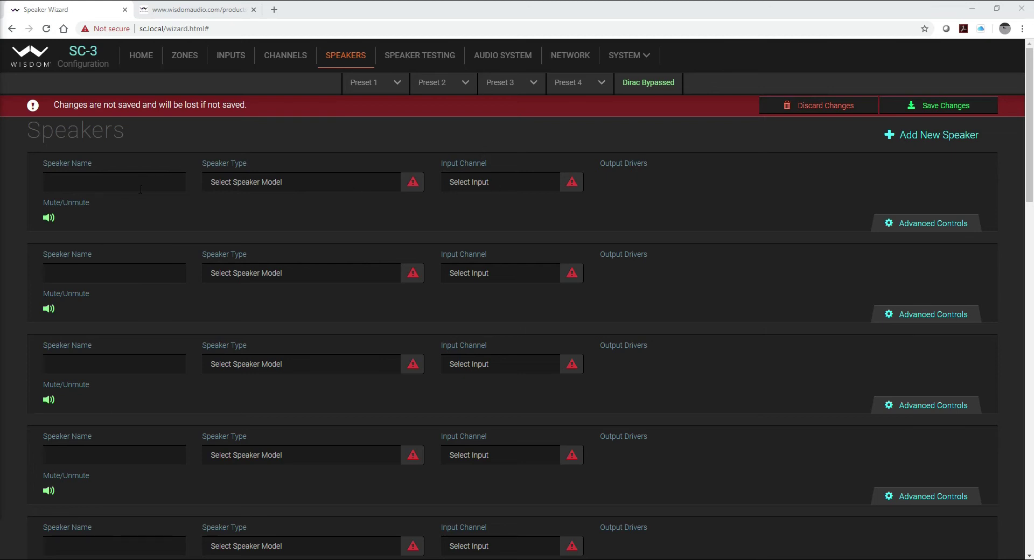
Assign the input channel Left to the first speaker and Right to the second speaker
{"action": "left_click", "coordinate": [501, 182]}
{"action": "left_click", "coordinate": [499, 207]}
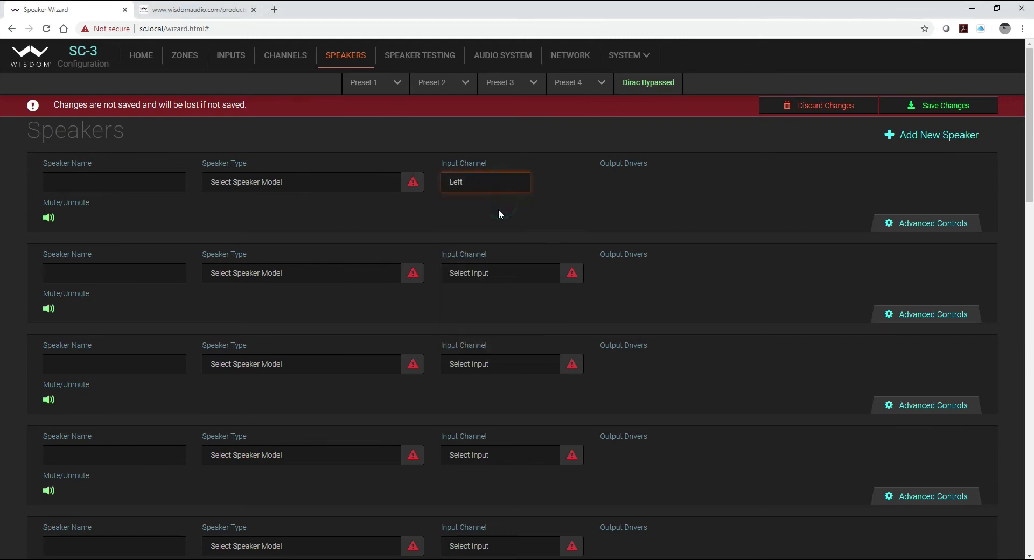
{"action": "left_click", "coordinate": [508, 273]}
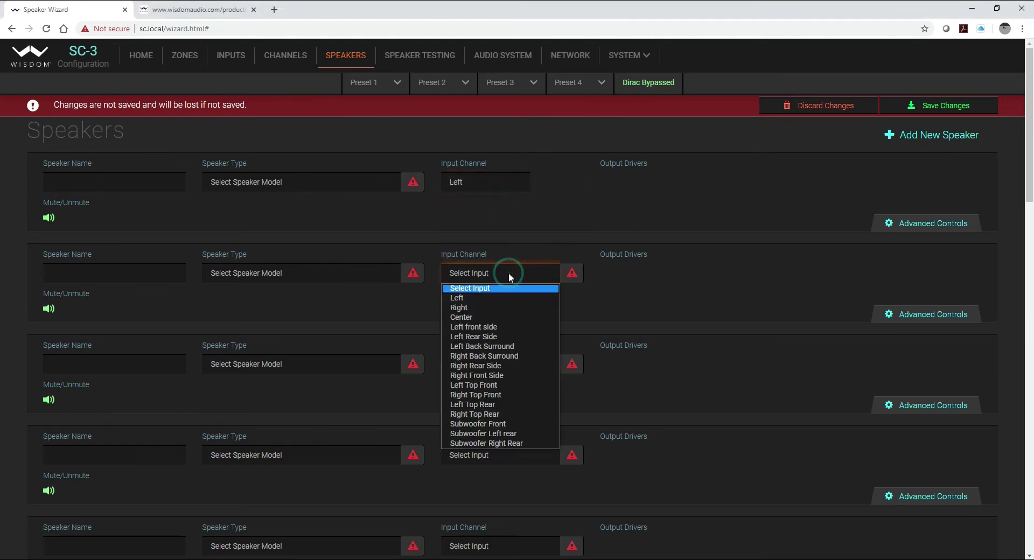
{"action": "left_click", "coordinate": [511, 305]}
Assign the input channels Center, Left front side and Left Rear Side to the third, fourth and fifth speakers respectively
{"action": "left_click", "coordinate": [506, 360]}
{"action": "scroll", "coordinate": [504, 333], "scroll_direction": "down", "scroll_amount": 2}
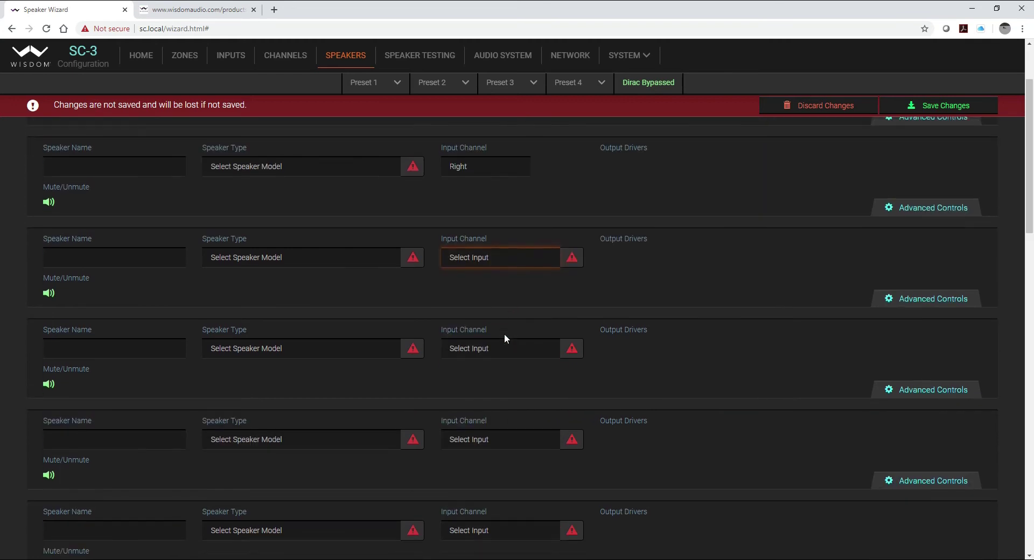
{"action": "left_click", "coordinate": [498, 266]}
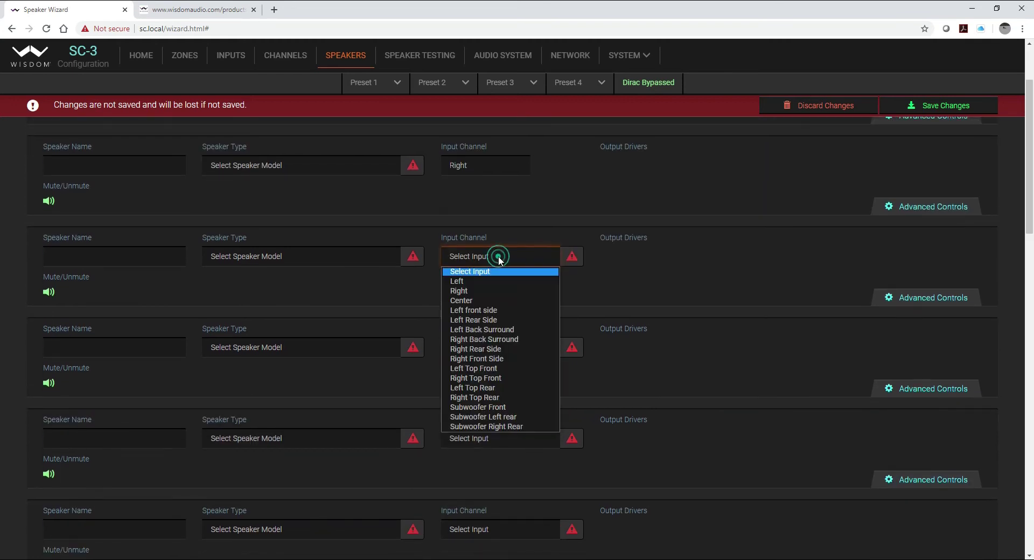
{"action": "left_click", "coordinate": [476, 301]}
{"action": "left_click", "coordinate": [486, 351]}
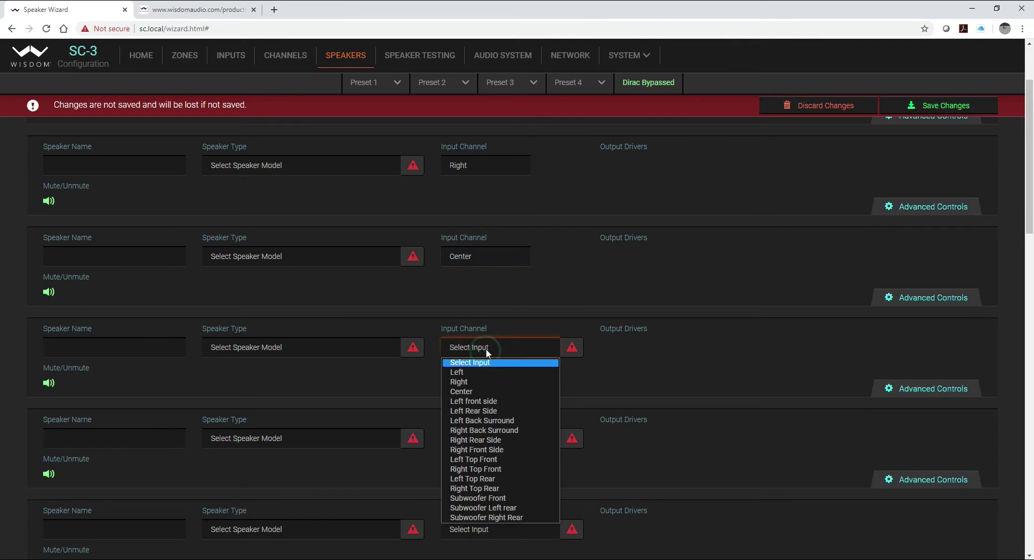
{"action": "left_click", "coordinate": [486, 397]}
{"action": "left_click", "coordinate": [491, 436]}
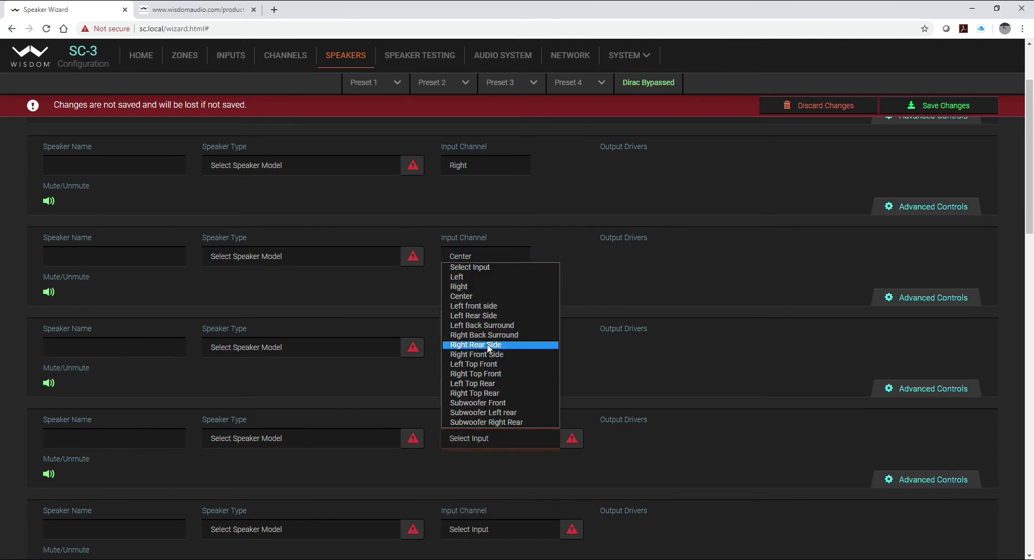
{"action": "left_click", "coordinate": [490, 319]}
Assign Left Back Surround, Right Back Surround and Right Rear Side as input channels to the sixth, seventh and eighth speakers
{"action": "scroll", "coordinate": [488, 319], "scroll_direction": "down", "scroll_amount": 4}
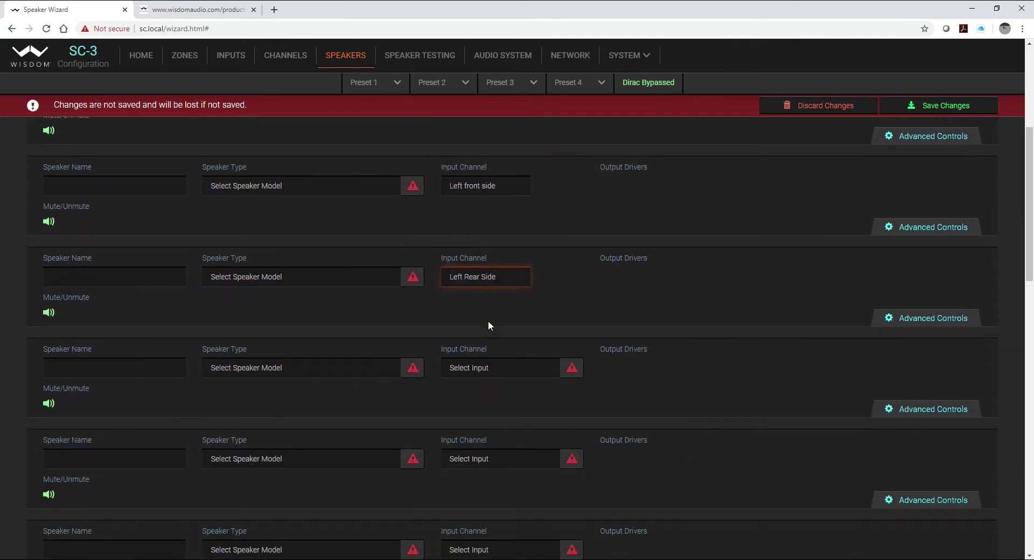
{"action": "left_click", "coordinate": [489, 318]}
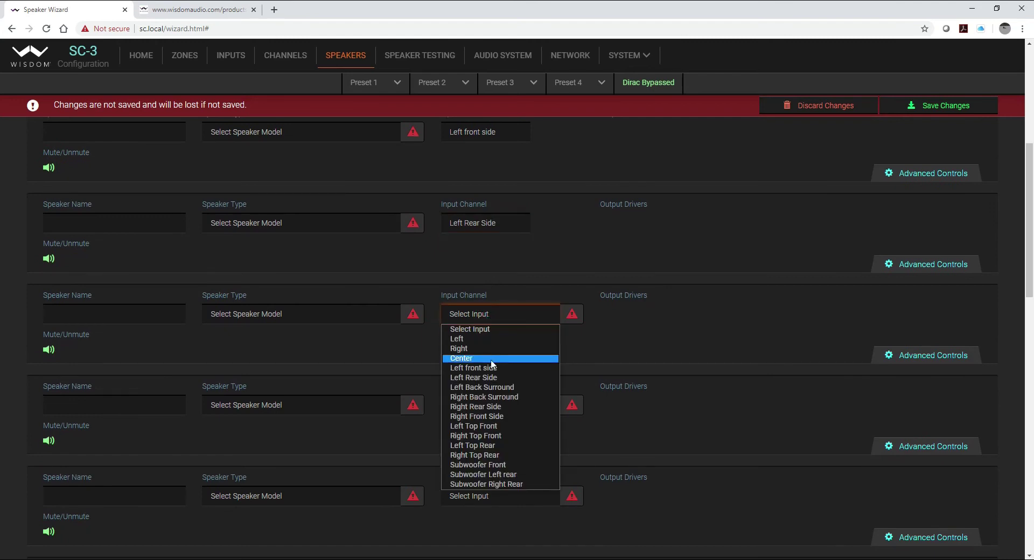
{"action": "left_click", "coordinate": [493, 387]}
{"action": "left_click", "coordinate": [493, 405]}
{"action": "left_click", "coordinate": [493, 303]}
{"action": "scroll", "coordinate": [493, 303], "scroll_direction": "down", "scroll_amount": 2}
{"action": "left_click", "coordinate": [493, 389]}
{"action": "left_click", "coordinate": [493, 296]}
Assign Right Front Side, Left Top Front and Right Top Front as input channels to the ninth, tenth and eleventh speakers
{"action": "left_click", "coordinate": [496, 470]}
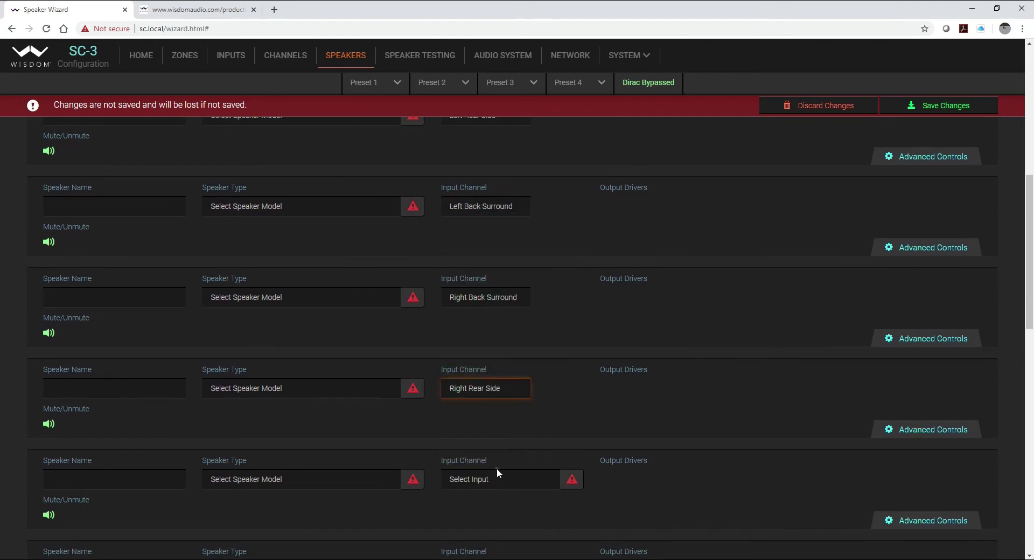
{"action": "left_click", "coordinate": [490, 395]}
{"action": "scroll", "coordinate": [489, 396], "scroll_direction": "down", "scroll_amount": 3}
{"action": "left_click", "coordinate": [491, 409]}
{"action": "left_click", "coordinate": [493, 358]}
{"action": "left_click", "coordinate": [493, 499]}
{"action": "left_click", "coordinate": [498, 441]}
Set the input channels of the two speakers following Right Top Front to Right Top Rear and Left Top Rear
{"action": "scroll", "coordinate": [494, 491], "scroll_direction": "down", "scroll_amount": 2}
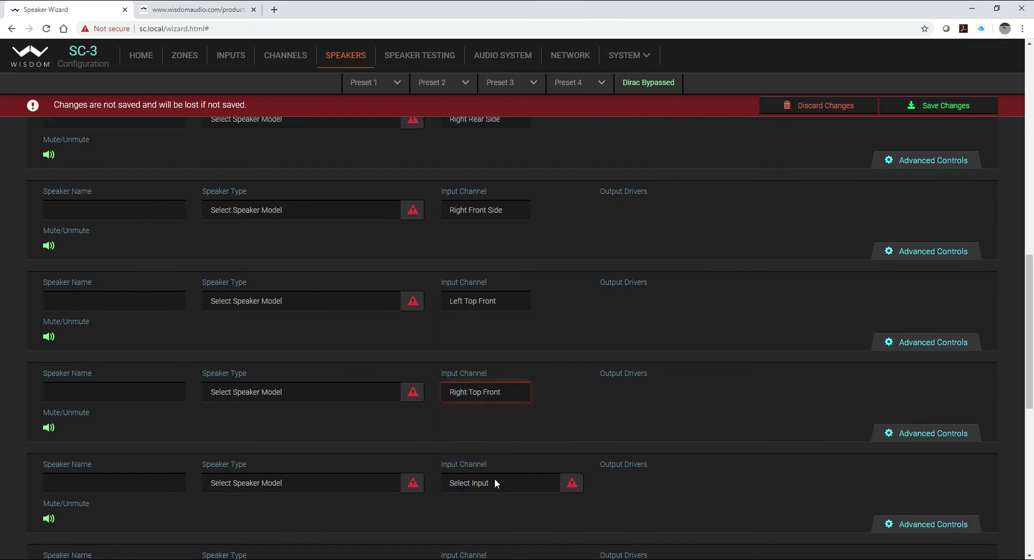
{"action": "left_click", "coordinate": [494, 494]}
{"action": "left_click", "coordinate": [487, 436]}
{"action": "scroll", "coordinate": [487, 455], "scroll_direction": "down", "scroll_amount": 2}
{"action": "left_click", "coordinate": [485, 476]}
{"action": "left_click", "coordinate": [483, 415]}
Assign the input channel Subwoofer Front to both of the speakers following Left Top Rear
{"action": "scroll", "coordinate": [499, 406], "scroll_direction": "down", "scroll_amount": 5}
{"action": "left_click", "coordinate": [502, 293]}
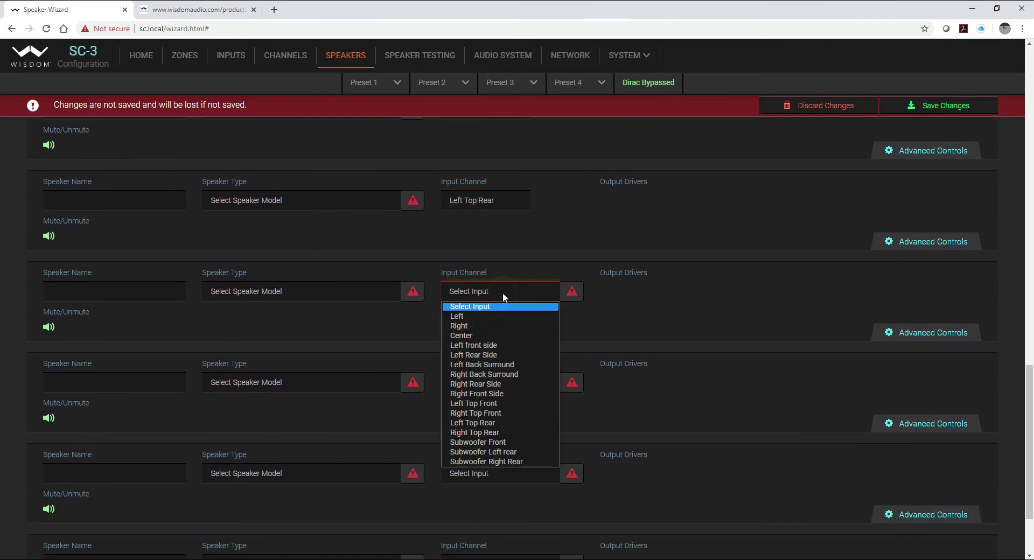
{"action": "left_click", "coordinate": [515, 442]}
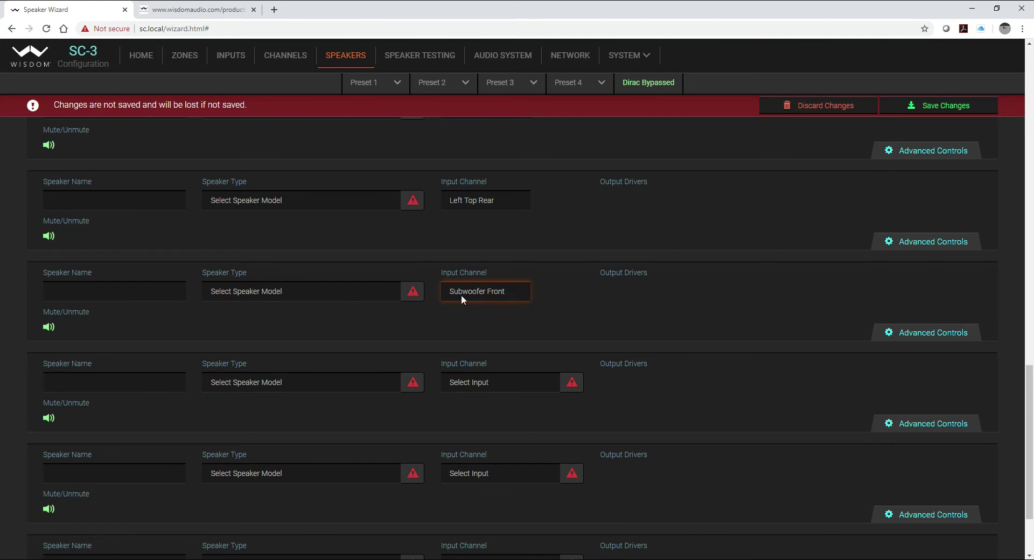
{"action": "left_click", "coordinate": [496, 382]}
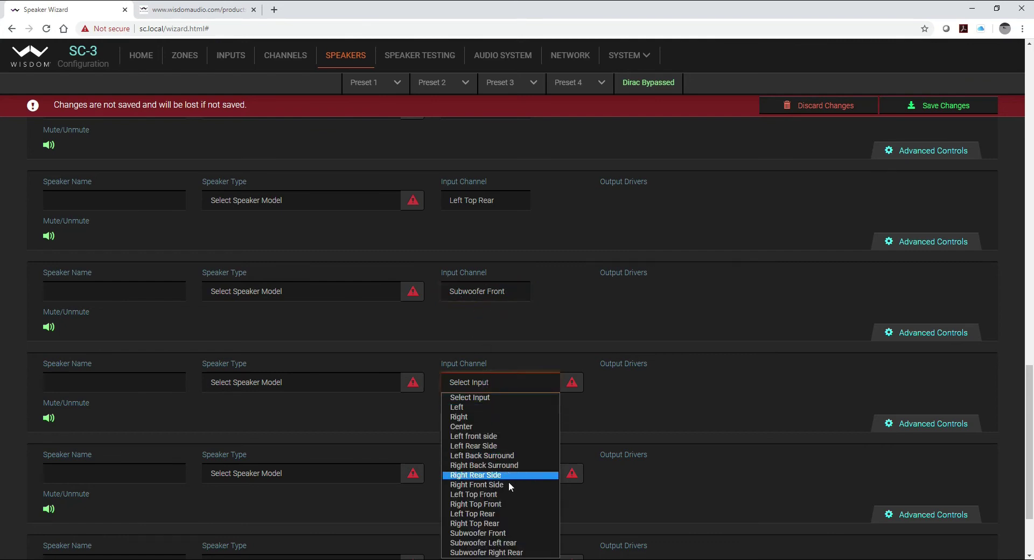
{"action": "left_click", "coordinate": [512, 533]}
Assign the input channels Subwoofer Left rear and Subwoofer Right Rear to the last two speakers in the list
{"action": "scroll", "coordinate": [522, 415], "scroll_direction": "down", "scroll_amount": 2}
{"action": "left_click", "coordinate": [505, 365]}
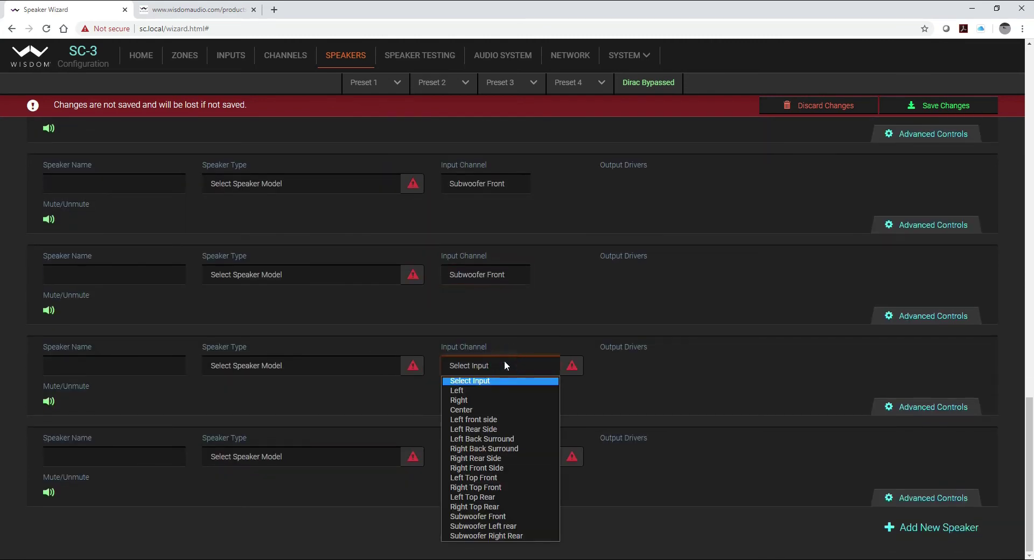
{"action": "left_click", "coordinate": [515, 527]}
{"action": "left_click", "coordinate": [500, 456]}
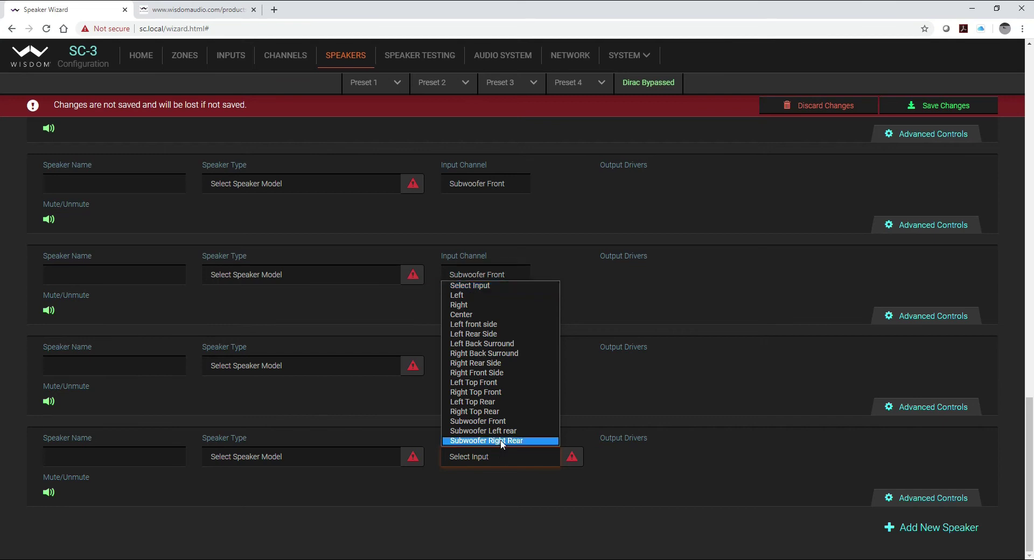
{"action": "left_click", "coordinate": [499, 440]}
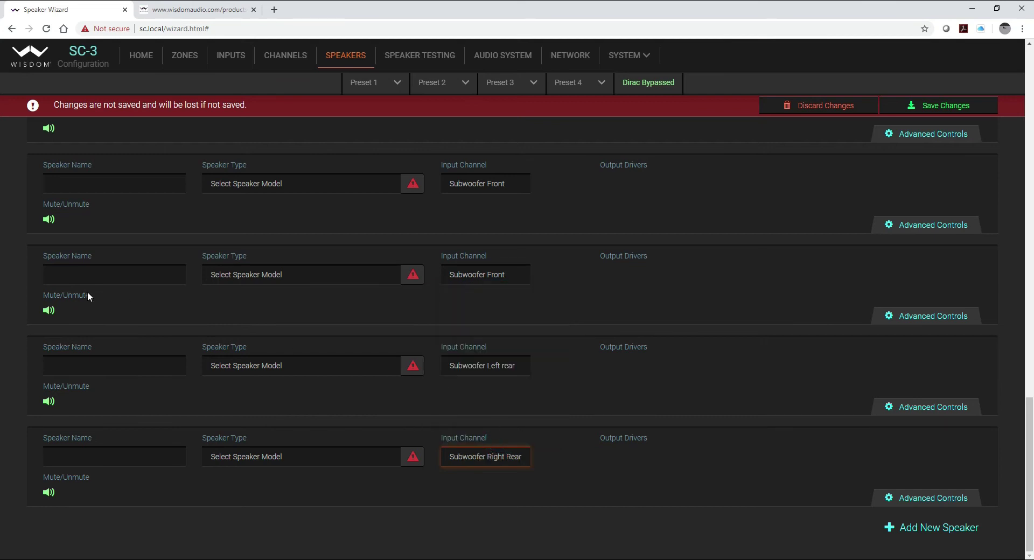
Name the four subwoofer speakers, from the last entry upward, Subwoofer Right Rear, Subwoofer Left Rear, Subwoofer Front left and Subwoofer Front Right
{"action": "left_click", "coordinate": [85, 456]}
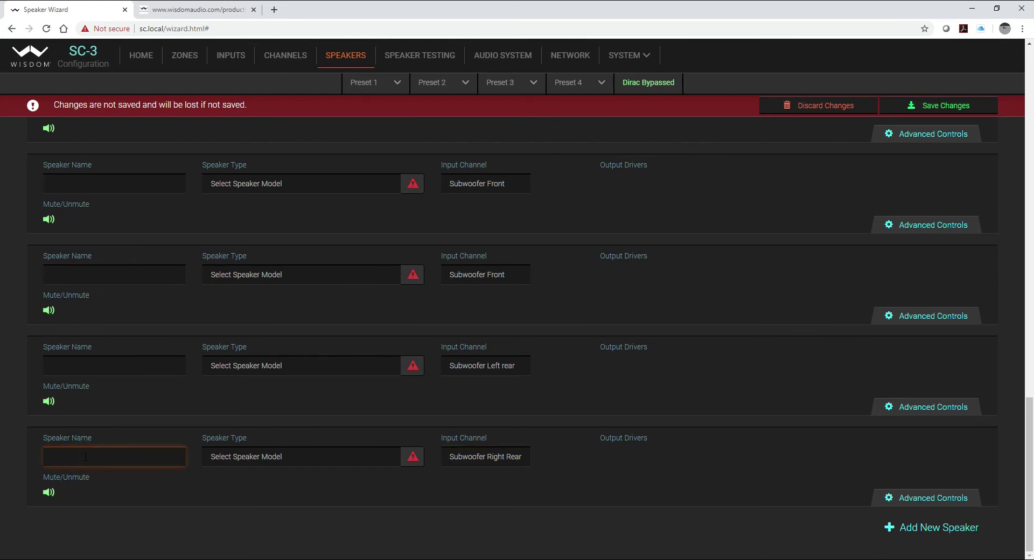
{"action": "type", "text": "Subwoofer Right Rear"}
{"action": "left_click", "coordinate": [80, 362]}
{"action": "type", "text": "Subwoofer Left Rear"}
{"action": "left_click", "coordinate": [84, 275]}
{"action": "type", "text": "Subwoofer Front left"}
{"action": "scroll", "coordinate": [86, 261], "scroll_direction": "up", "scroll_amount": 1}
{"action": "left_click", "coordinate": [86, 236]}
{"action": "type", "text": "Subwoofer Front Right"}
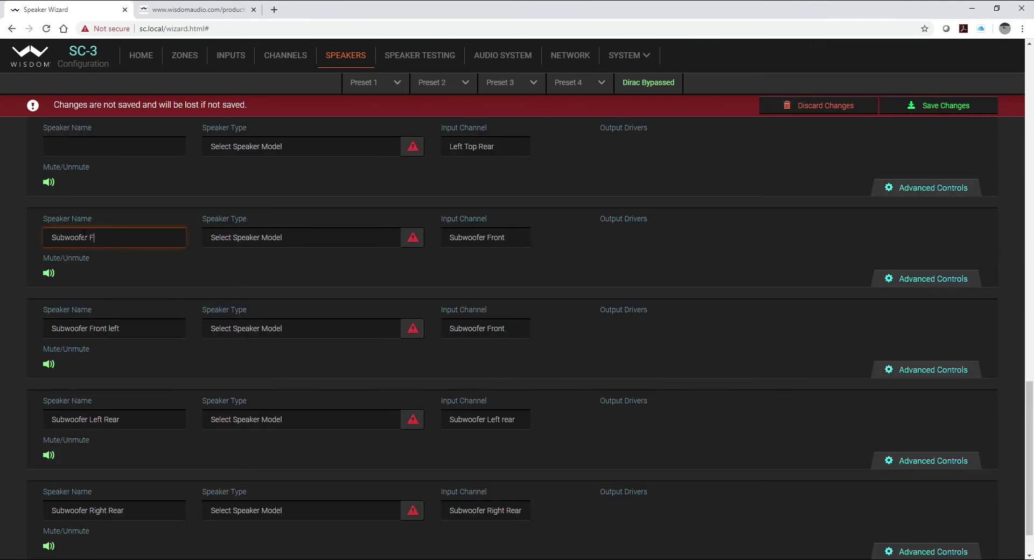
Name the four top speakers Left Top Rear, Right Top Rear, Right Top Front and Left Top Front to match their input channels
{"action": "scroll", "coordinate": [86, 237], "scroll_direction": "up", "scroll_amount": 2}
{"action": "left_click", "coordinate": [80, 254]}
{"action": "type", "text": "Left Top Rear"}
{"action": "left_click", "coordinate": [127, 164]}
{"action": "type", "text": "Right Top Rear"}
{"action": "scroll", "coordinate": [127, 216], "scroll_direction": "up", "scroll_amount": 3}
{"action": "left_click", "coordinate": [88, 232]}
{"action": "type", "text": "Right Top Front"}
{"action": "left_click", "coordinate": [108, 142]}
{"action": "scroll", "coordinate": [112, 146], "scroll_direction": "up", "scroll_amount": 1}
{"action": "type", "text": "Left Top Front"}
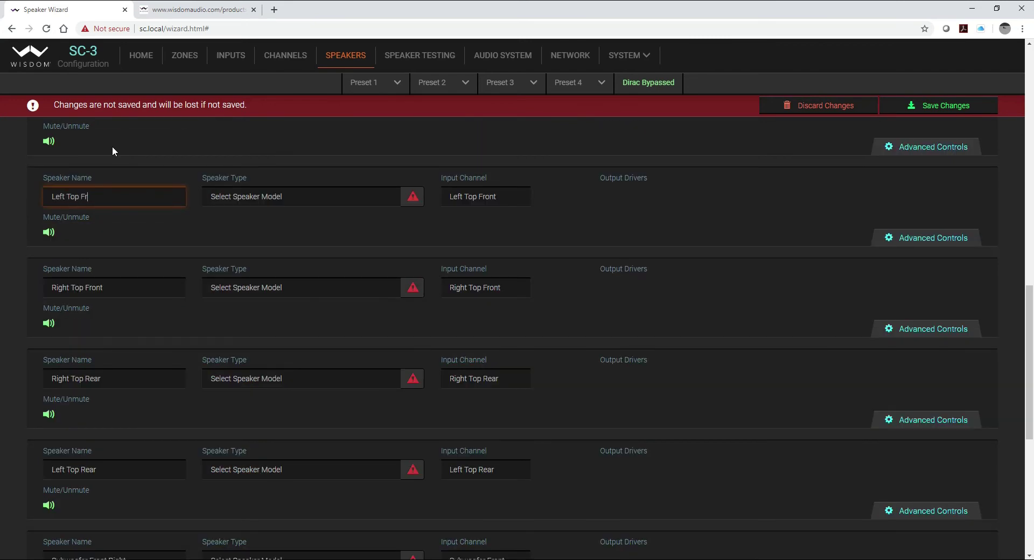
Name the speakers on the two right side channels Right Front Side and Right Rear Side
{"action": "scroll", "coordinate": [112, 146], "scroll_direction": "up", "scroll_amount": 3}
{"action": "left_click", "coordinate": [86, 267]}
{"action": "type", "text": "Right Front Side"}
{"action": "left_click", "coordinate": [86, 176]}
{"action": "type", "text": "Right Rear Side"}
Name the two back surround speakers Right Back Surround and Left Back Surround to match their input channels
{"action": "scroll", "coordinate": [83, 183], "scroll_direction": "up", "scroll_amount": 2}
{"action": "left_click", "coordinate": [83, 192]}
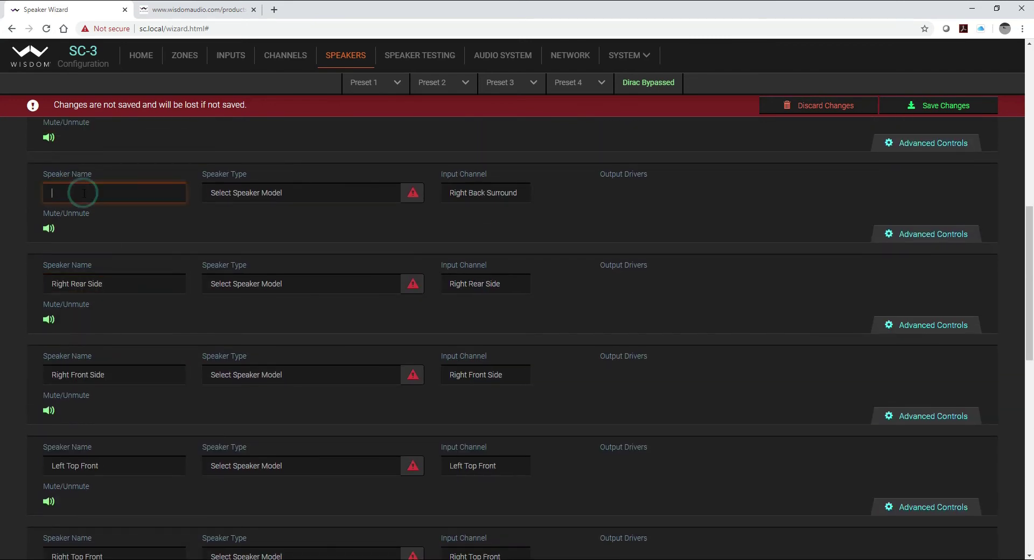
{"action": "type", "text": "Right Rear Sur"}
{"action": "scroll", "coordinate": [82, 198], "scroll_direction": "down", "scroll_amount": 5}
{"action": "scroll", "coordinate": [82, 198], "scroll_direction": "up", "scroll_amount": 5}
{"action": "scroll", "coordinate": [82, 198], "scroll_direction": "up", "scroll_amount": 2}
{"action": "left_click", "coordinate": [83, 198]}
{"action": "type", "text": "Left Back Surround"}
Name the speakers on the two left side channels Left Rear Side and Left Front Side
{"action": "scroll", "coordinate": [82, 199], "scroll_direction": "up", "scroll_amount": 2}
{"action": "left_click", "coordinate": [82, 199]}
{"action": "type", "text": "Left Rear Side"}
{"action": "scroll", "coordinate": [82, 198], "scroll_direction": "up", "scroll_amount": 1}
{"action": "left_click", "coordinate": [83, 245]}
{"action": "type", "text": "Left Front Side"}
Name the first three speakers Left, Right and Center to match their input channels
{"action": "left_click", "coordinate": [83, 307]}
{"action": "type", "text": "Center"}
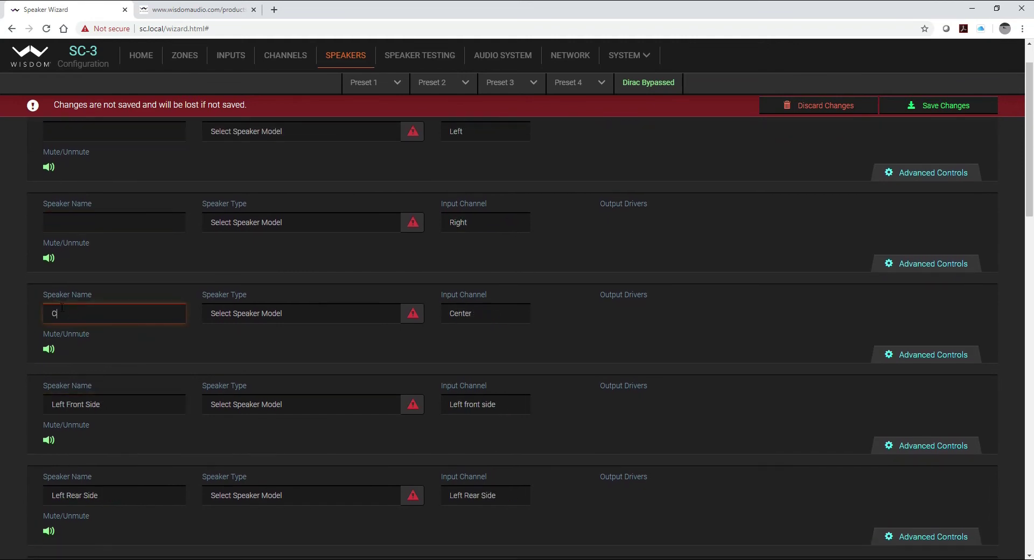
{"action": "left_click", "coordinate": [84, 219]}
{"action": "type", "text": "Right"}
{"action": "left_click", "coordinate": [84, 182]}
{"action": "type", "text": "Left"}
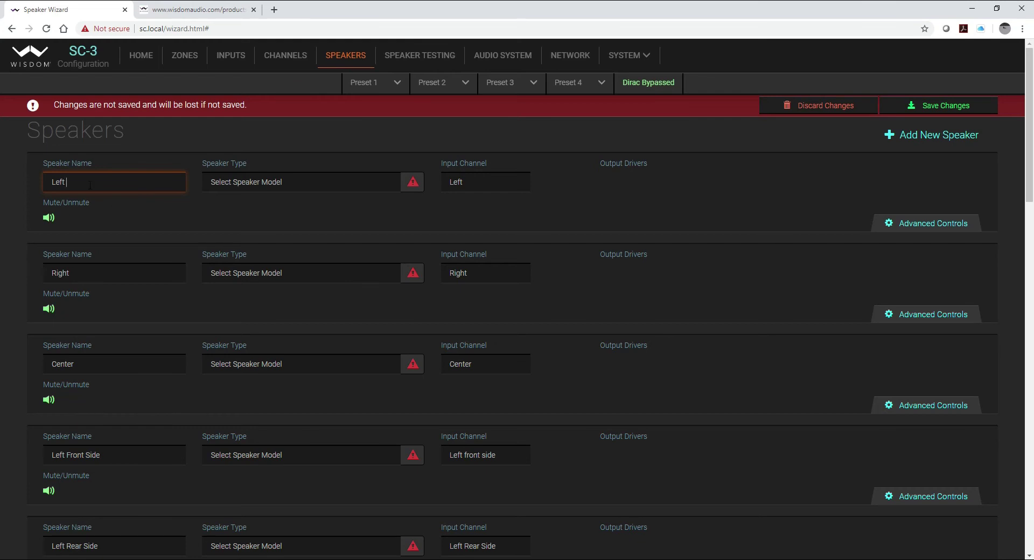
Set the speaker type of the Left, Right and Center speakers to L8i
{"action": "left_click", "coordinate": [254, 181]}
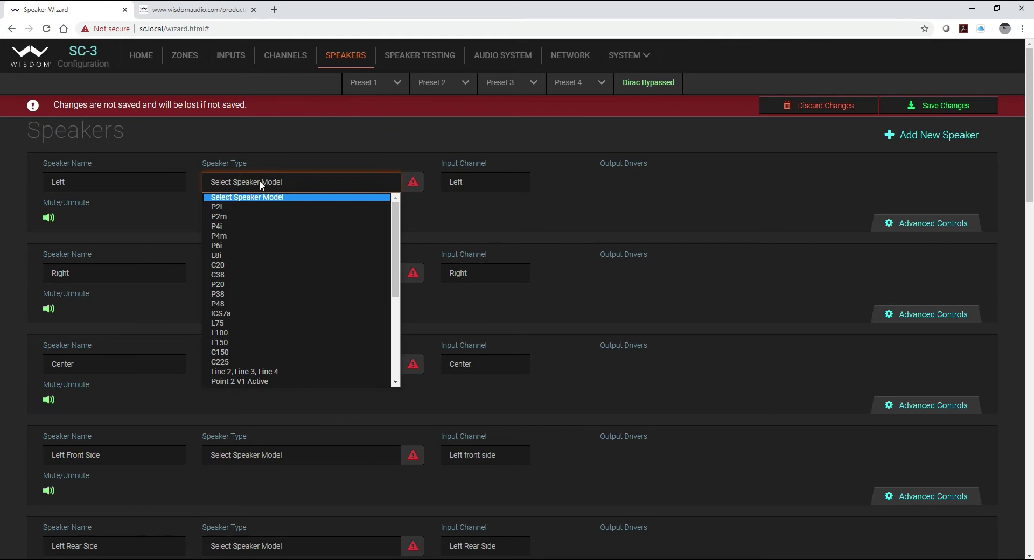
{"action": "left_click", "coordinate": [252, 255]}
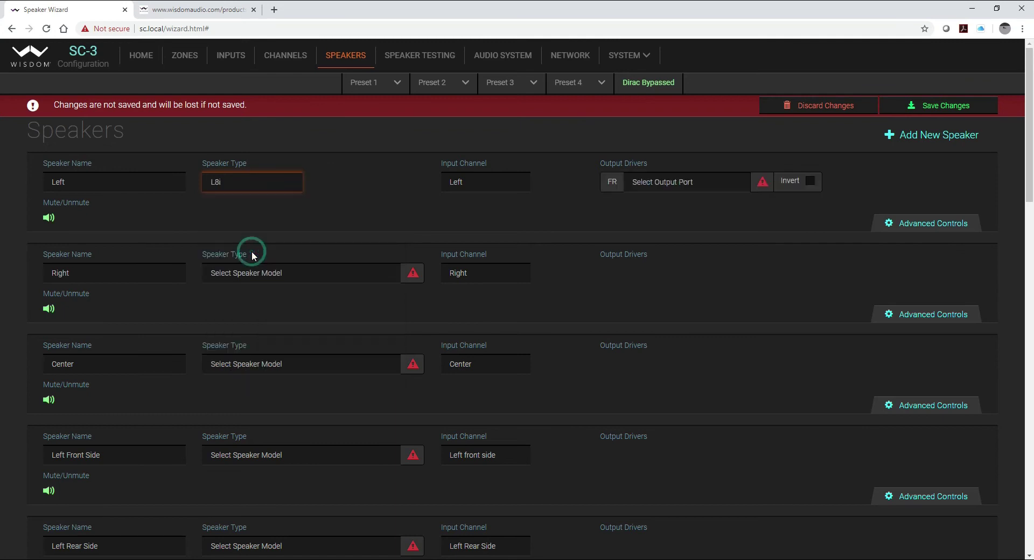
{"action": "left_click", "coordinate": [259, 274]}
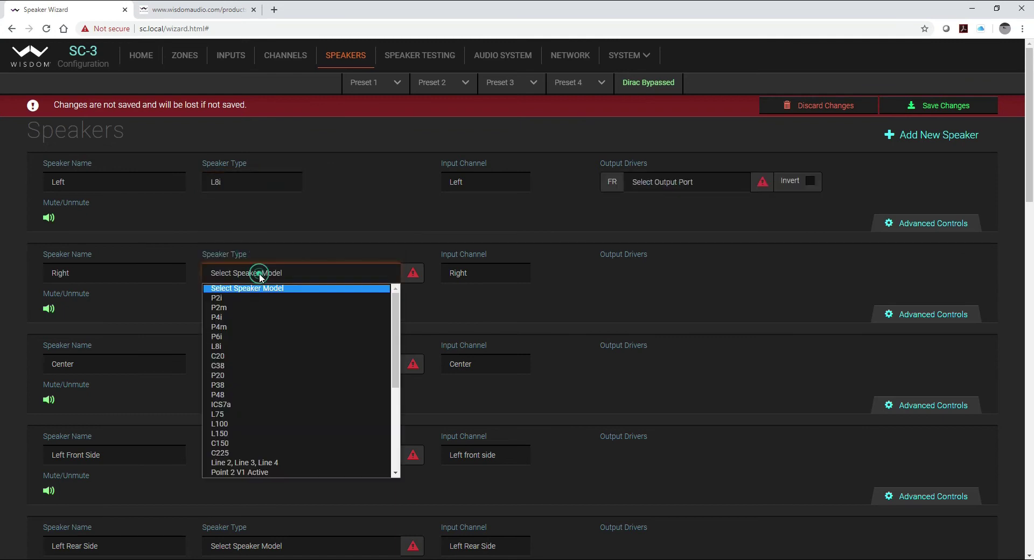
{"action": "left_click", "coordinate": [257, 346]}
{"action": "left_click", "coordinate": [256, 365]}
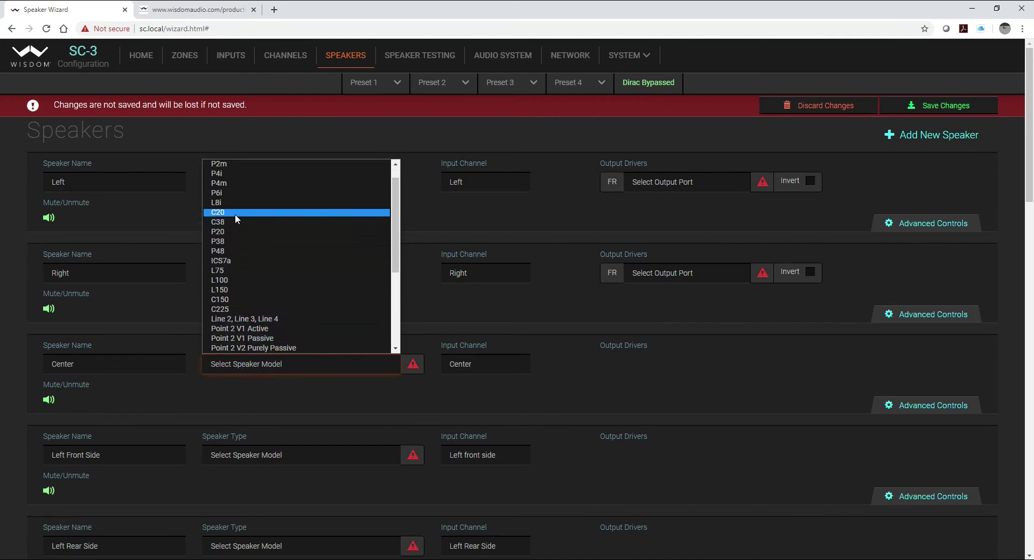
{"action": "left_click", "coordinate": [235, 207]}
Set the speaker type of the Left Front Side, Left Rear Side and Left Back Surround speakers to P4i
{"action": "scroll", "coordinate": [235, 208], "scroll_direction": "down", "scroll_amount": 2}
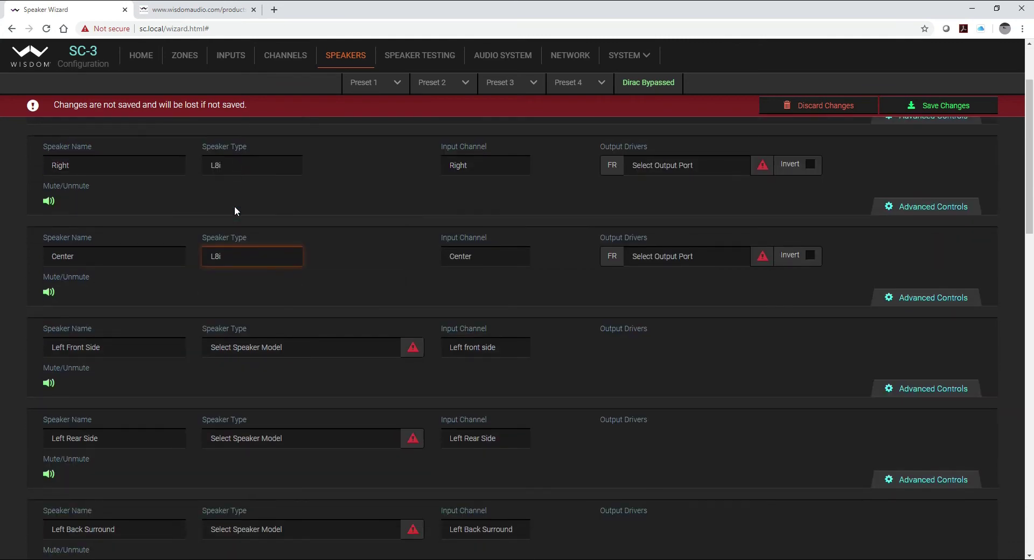
{"action": "left_click", "coordinate": [268, 346]}
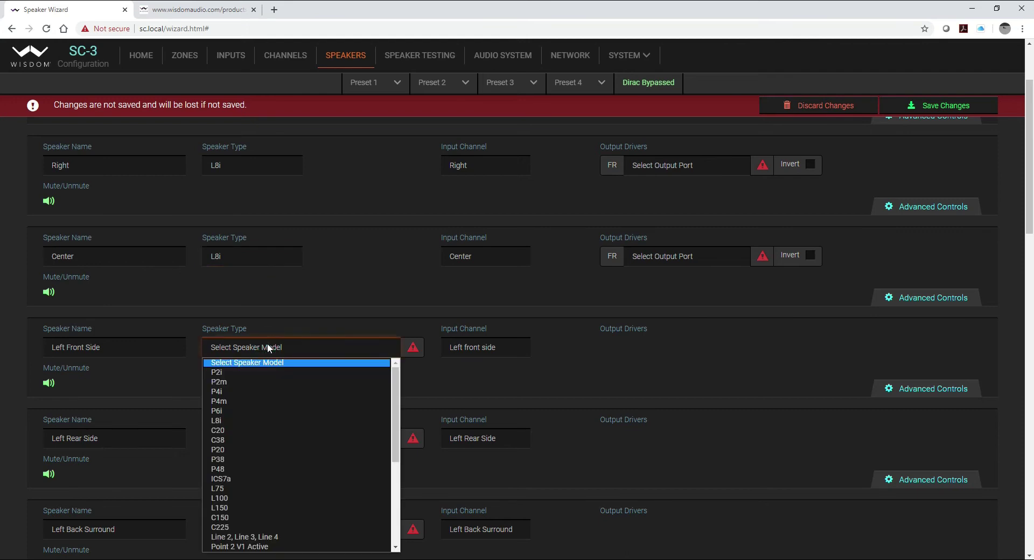
{"action": "left_click", "coordinate": [258, 391]}
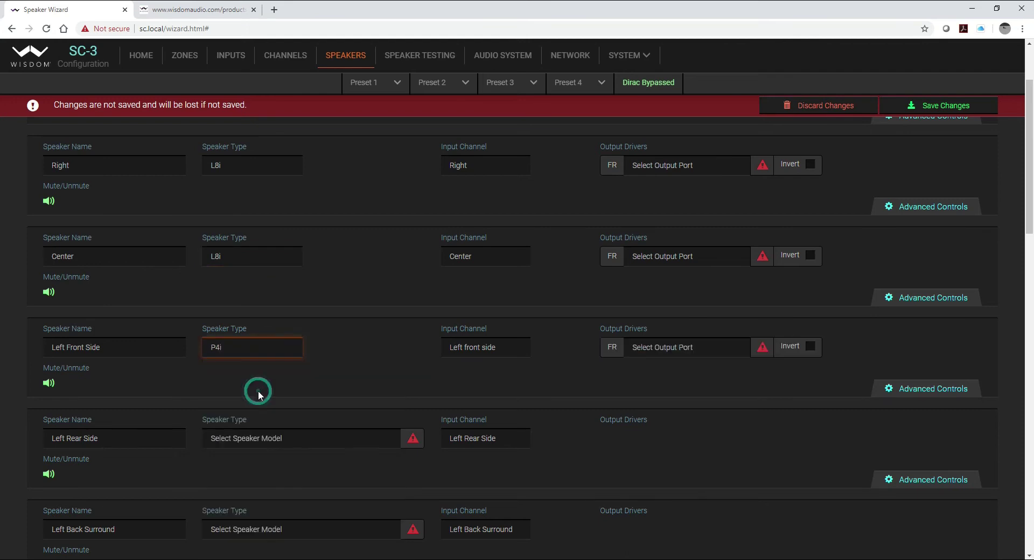
{"action": "left_click", "coordinate": [267, 438]}
{"action": "left_click", "coordinate": [245, 268]}
{"action": "scroll", "coordinate": [249, 360], "scroll_direction": "down", "scroll_amount": 3}
{"action": "left_click", "coordinate": [250, 363]}
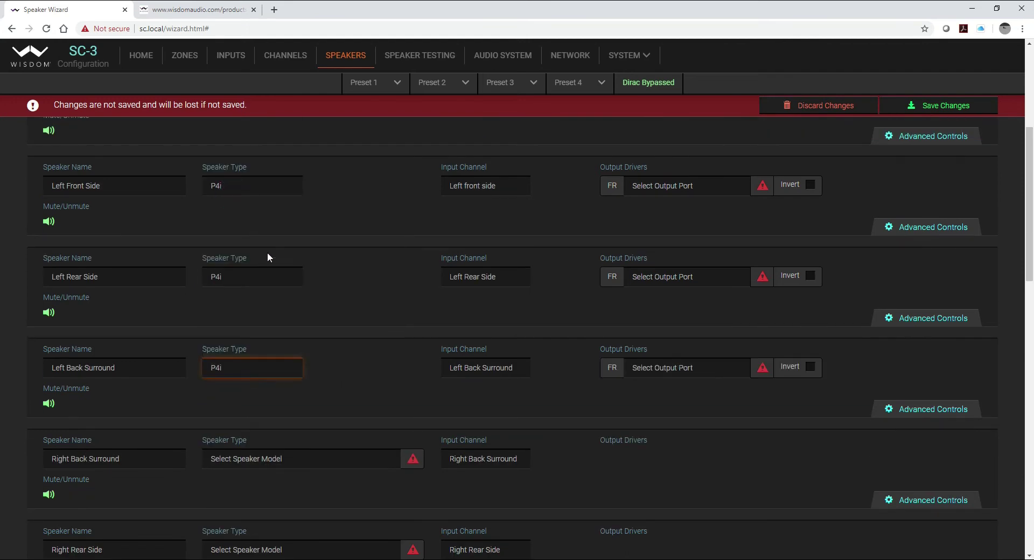
{"action": "left_click", "coordinate": [234, 197]}
Set the speaker type of the Right Back Surround, Right Rear Side and Right Front Side speakers to P4i
{"action": "scroll", "coordinate": [268, 257], "scroll_direction": "down", "scroll_amount": 2}
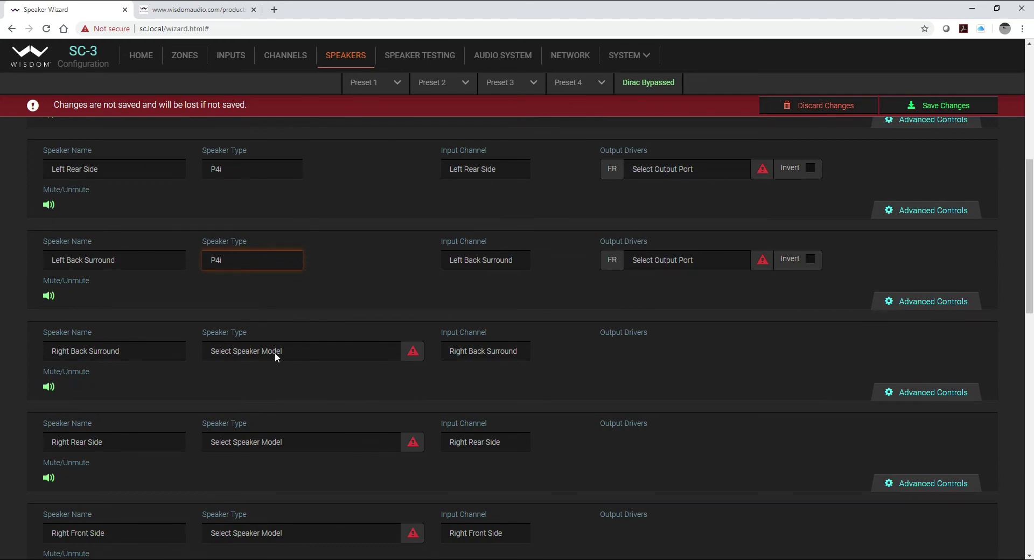
{"action": "left_click", "coordinate": [275, 352]}
{"action": "left_click", "coordinate": [275, 396]}
{"action": "scroll", "coordinate": [272, 323], "scroll_direction": "down", "scroll_amount": 3}
{"action": "left_click", "coordinate": [270, 281]}
{"action": "left_click", "coordinate": [258, 322]}
{"action": "left_click", "coordinate": [270, 372]}
{"action": "left_click", "coordinate": [246, 201]}
Set the speaker type of the Left Top Front and Right Top Front speakers to ICS7a
{"action": "scroll", "coordinate": [245, 216], "scroll_direction": "down", "scroll_amount": 2}
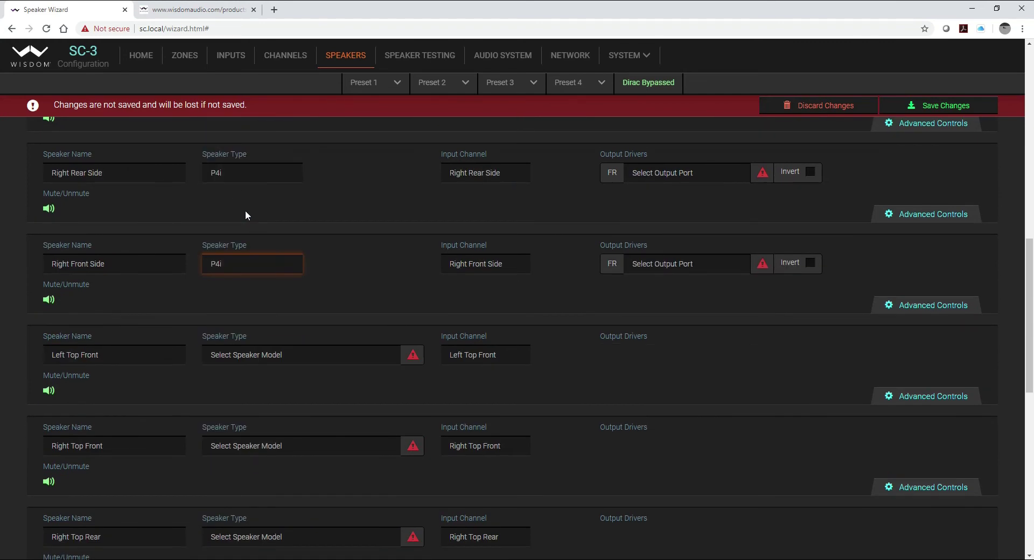
{"action": "left_click", "coordinate": [272, 358]}
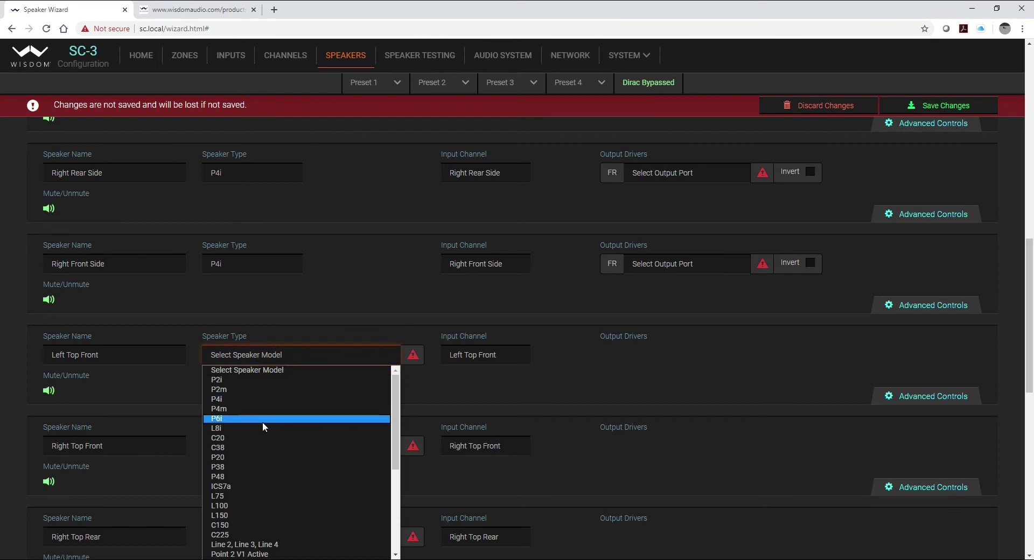
{"action": "left_click", "coordinate": [265, 484]}
{"action": "scroll", "coordinate": [259, 417], "scroll_direction": "down", "scroll_amount": 2}
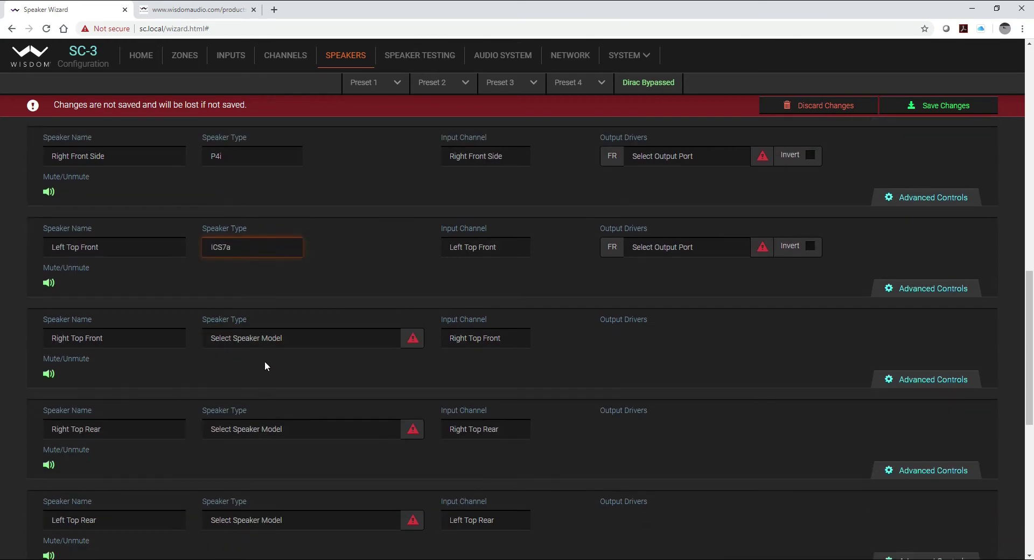
{"action": "left_click", "coordinate": [267, 339]}
{"action": "left_click", "coordinate": [256, 469]}
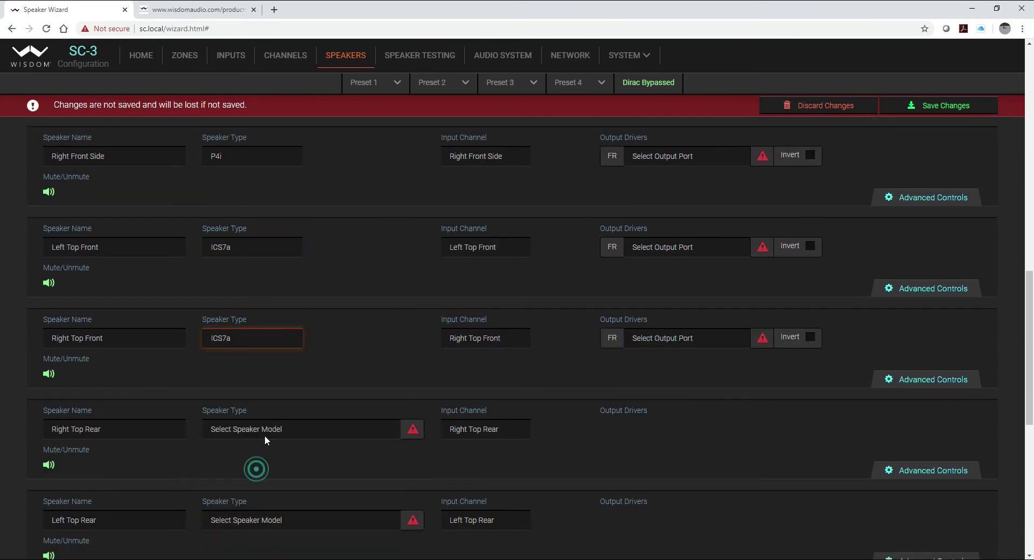
Set the speaker type of the Right Top Rear and Left Top Rear speakers to ICS7a
{"action": "scroll", "coordinate": [269, 420], "scroll_direction": "down", "scroll_amount": 1}
{"action": "scroll", "coordinate": [275, 405], "scroll_direction": "down", "scroll_amount": 1}
{"action": "left_click", "coordinate": [267, 318]}
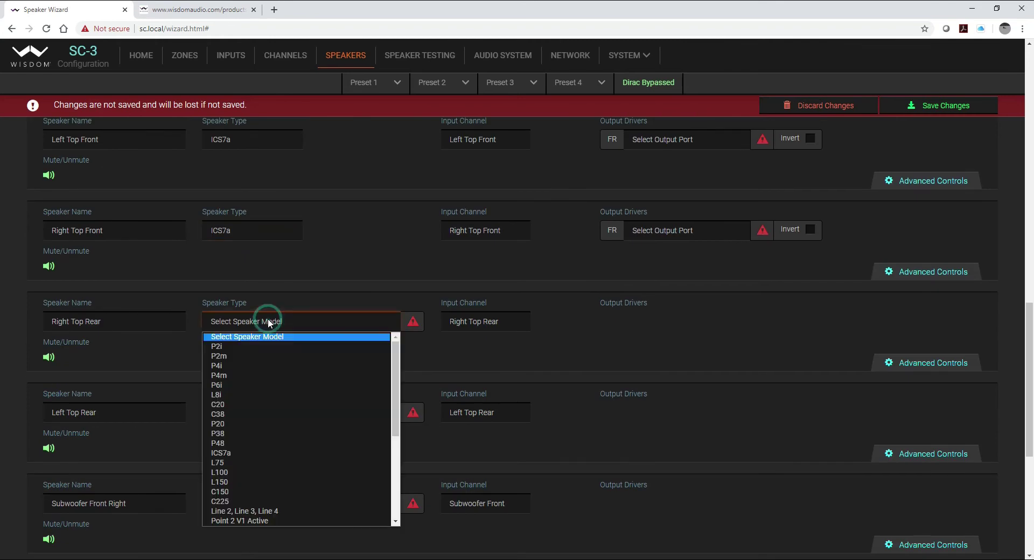
{"action": "left_click", "coordinate": [254, 453]}
{"action": "left_click", "coordinate": [249, 413]}
{"action": "left_click", "coordinate": [242, 271]}
{"action": "scroll", "coordinate": [243, 325], "scroll_direction": "down", "scroll_amount": 3}
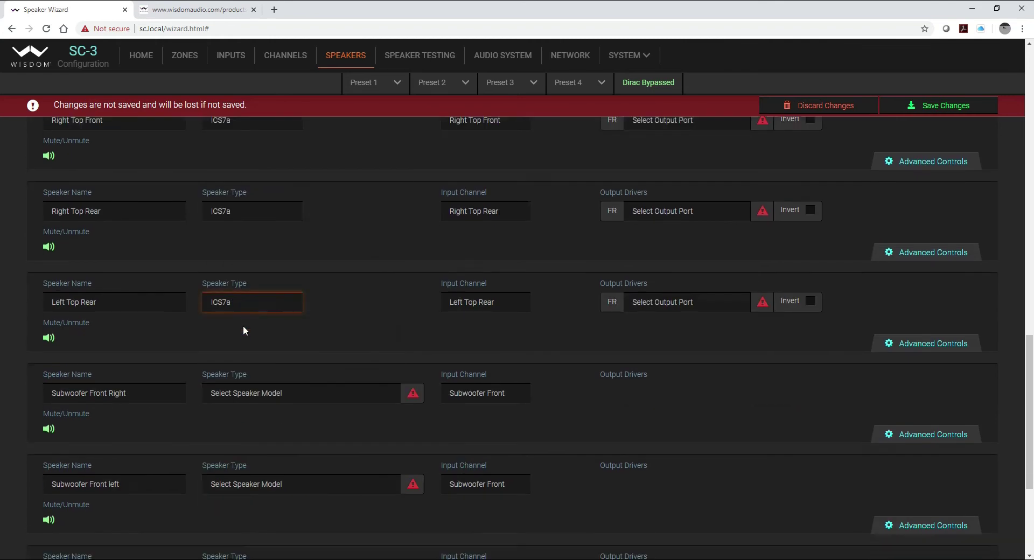
Set the speaker type of the Subwoofer Front Right and Subwoofer Front left speakers to S90
{"action": "left_click", "coordinate": [247, 341]}
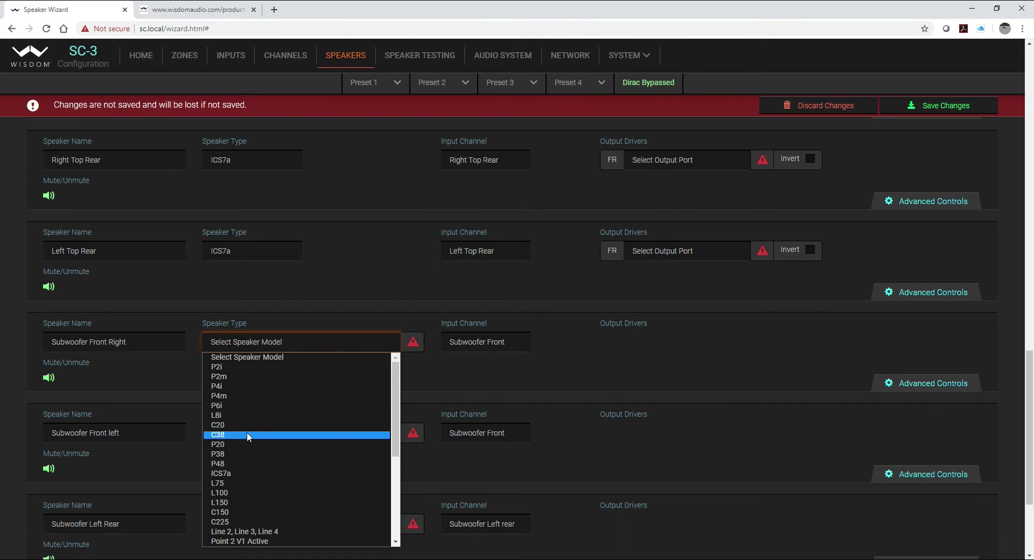
{"action": "scroll", "coordinate": [248, 448], "scroll_direction": "down", "scroll_amount": 4}
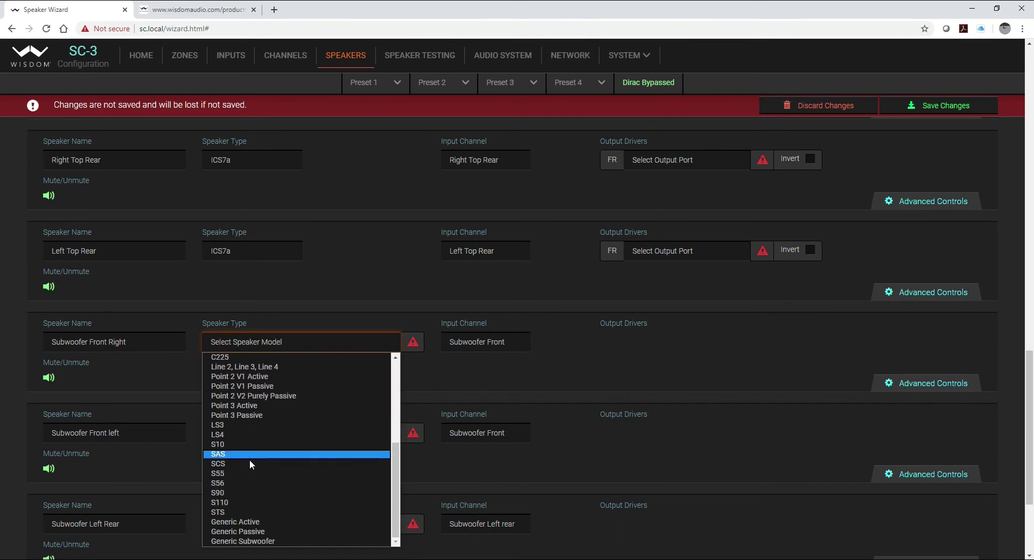
{"action": "left_click", "coordinate": [250, 462]}
{"action": "scroll", "coordinate": [254, 377], "scroll_direction": "down", "scroll_amount": 2}
{"action": "left_click", "coordinate": [248, 323]}
{"action": "left_click", "coordinate": [253, 479]}
Set the speaker type of the Subwoofer Left Rear and Subwoofer Right Rear speakers to S90
{"action": "scroll", "coordinate": [269, 377], "scroll_direction": "down", "scroll_amount": 1}
{"action": "left_click", "coordinate": [269, 363]}
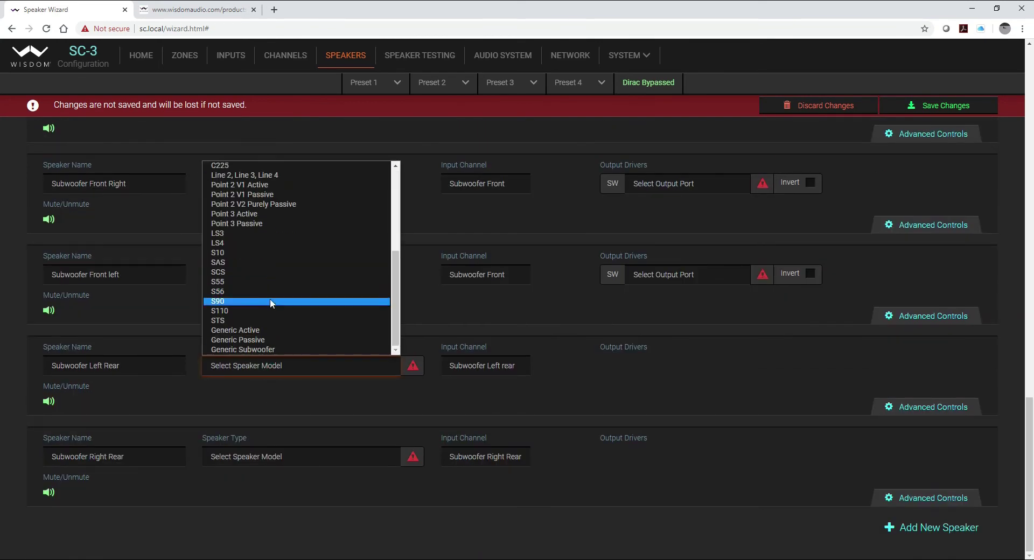
{"action": "left_click", "coordinate": [270, 298]}
{"action": "left_click", "coordinate": [264, 457]}
{"action": "left_click", "coordinate": [253, 392]}
Assign Output 1 to the Left speaker, Output 2 to the Right speaker and Output 3 to the Center speaker
{"action": "scroll", "coordinate": [311, 282], "scroll_direction": "up", "scroll_amount": 15}
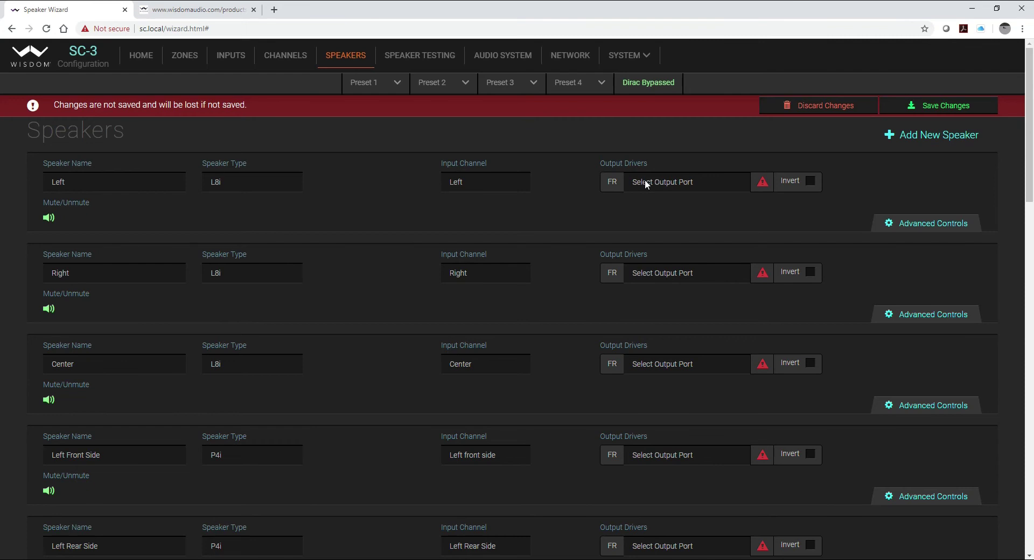
{"action": "left_click", "coordinate": [703, 176]}
{"action": "left_click", "coordinate": [702, 207]}
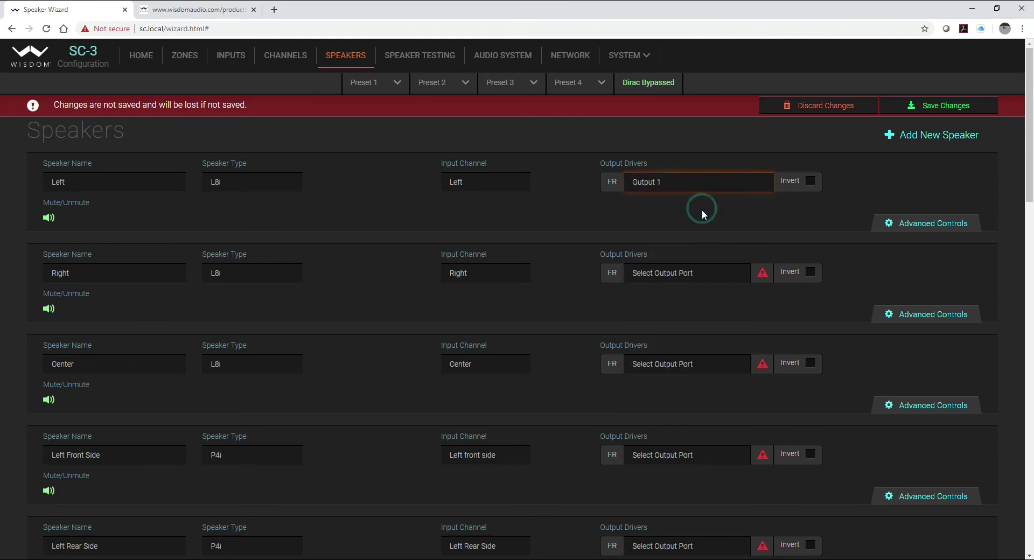
{"action": "left_click", "coordinate": [704, 273]}
{"action": "left_click", "coordinate": [705, 317]}
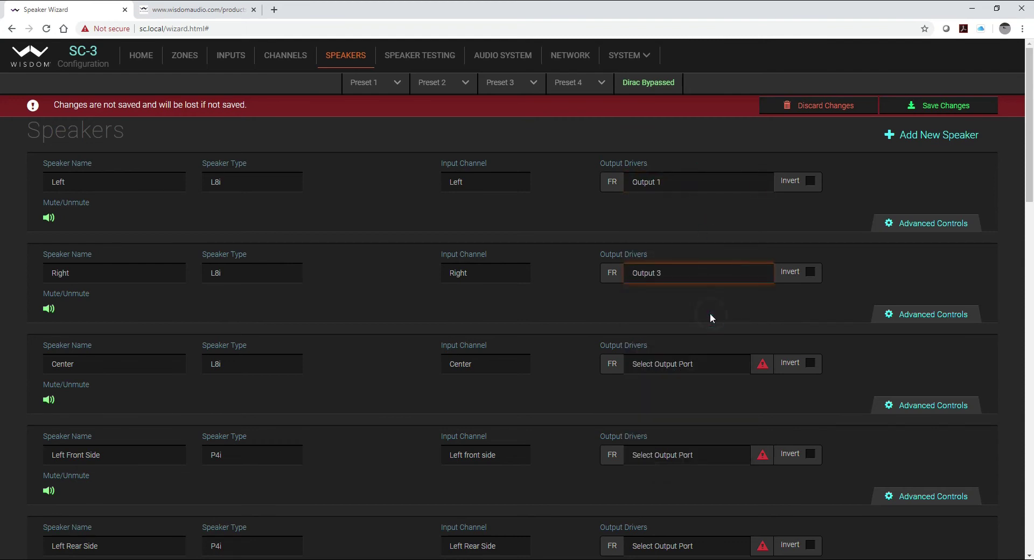
{"action": "left_click", "coordinate": [699, 280]}
{"action": "left_click", "coordinate": [689, 307]}
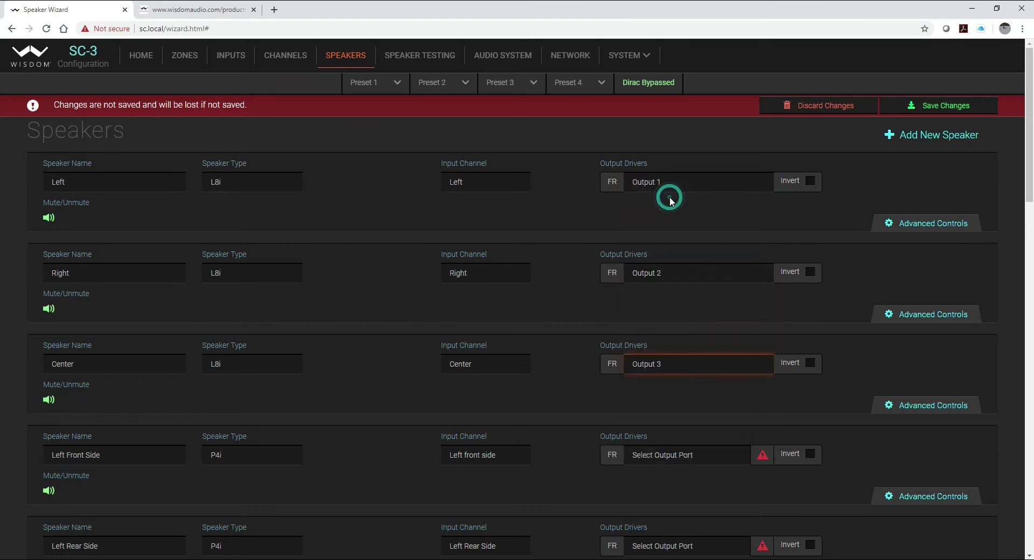
{"action": "left_click", "coordinate": [688, 363]}
{"action": "left_click", "coordinate": [670, 194]}
Assign Output 4 to the Left Front Side, Output 5 to the Left Rear Side and Output 6 to the Left Back Surround speaker
{"action": "scroll", "coordinate": [670, 196], "scroll_direction": "down", "scroll_amount": 3}
{"action": "left_click", "coordinate": [668, 296]}
{"action": "left_click", "coordinate": [666, 347]}
{"action": "scroll", "coordinate": [653, 306], "scroll_direction": "down", "scroll_amount": 2}
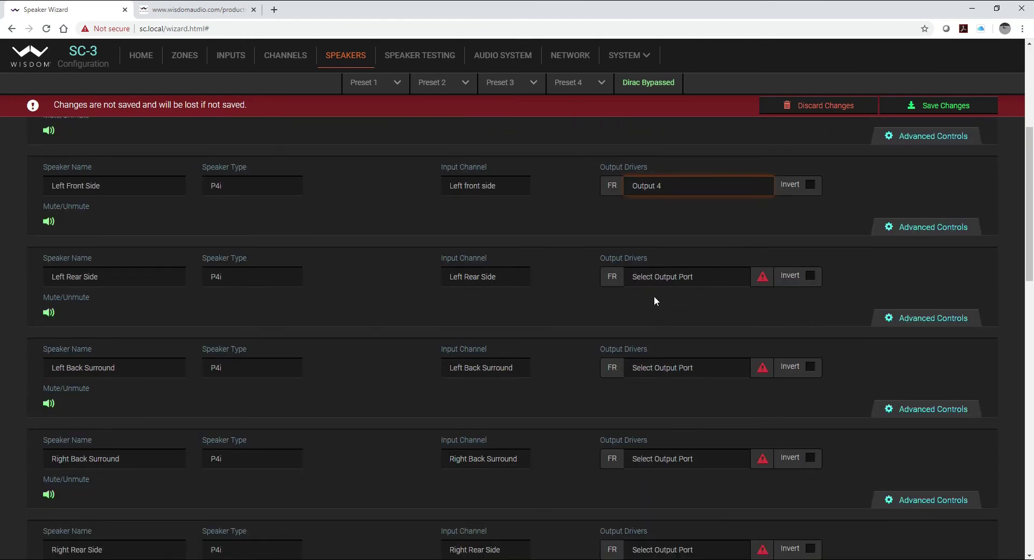
{"action": "left_click", "coordinate": [657, 276]}
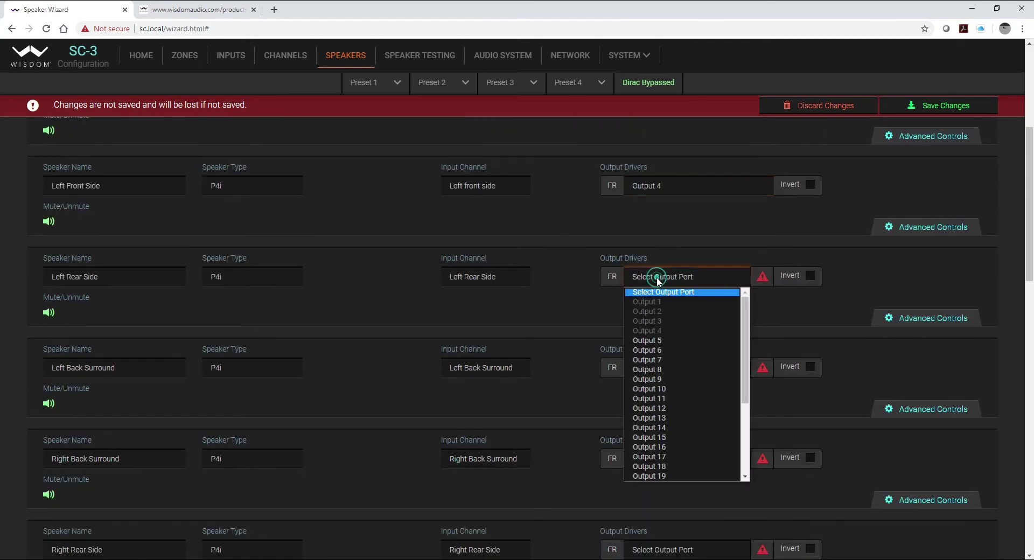
{"action": "left_click", "coordinate": [659, 340]}
{"action": "left_click", "coordinate": [664, 368]}
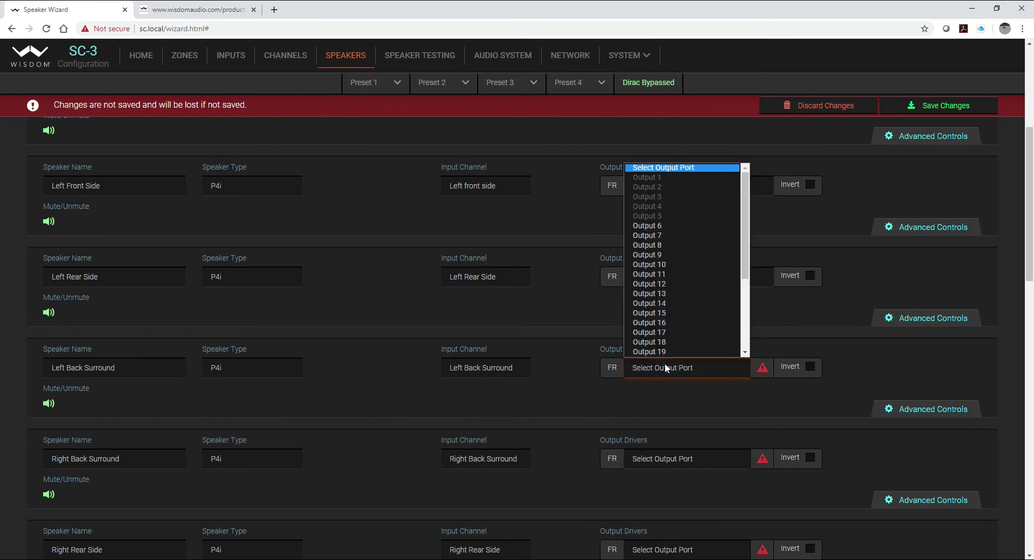
{"action": "left_click", "coordinate": [654, 228]}
Assign Output 7 to the Right Back Surround, Output 8 to the Right Rear Side and Output 9 to the Right Front Side speaker
{"action": "scroll", "coordinate": [655, 228], "scroll_direction": "down", "scroll_amount": 3}
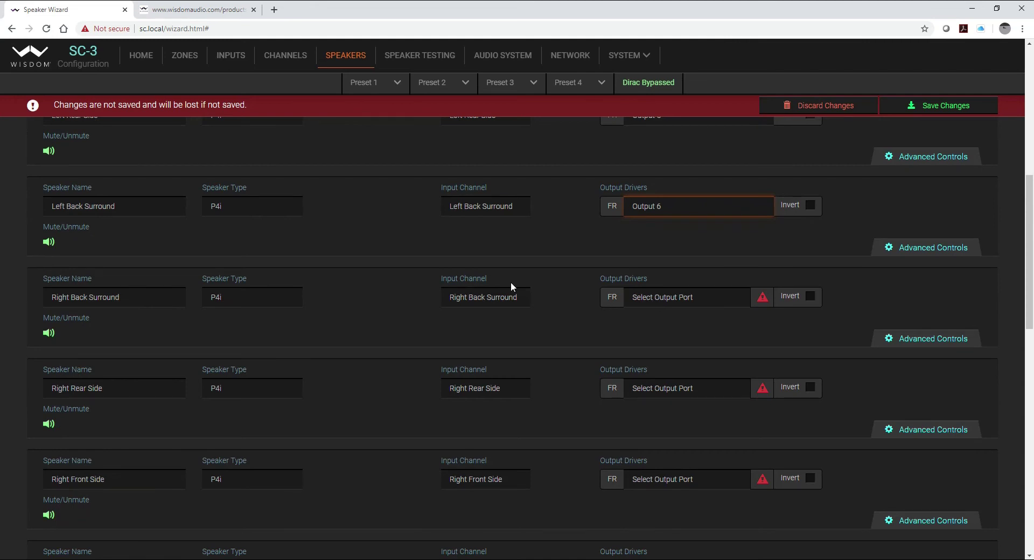
{"action": "left_click", "coordinate": [646, 297]}
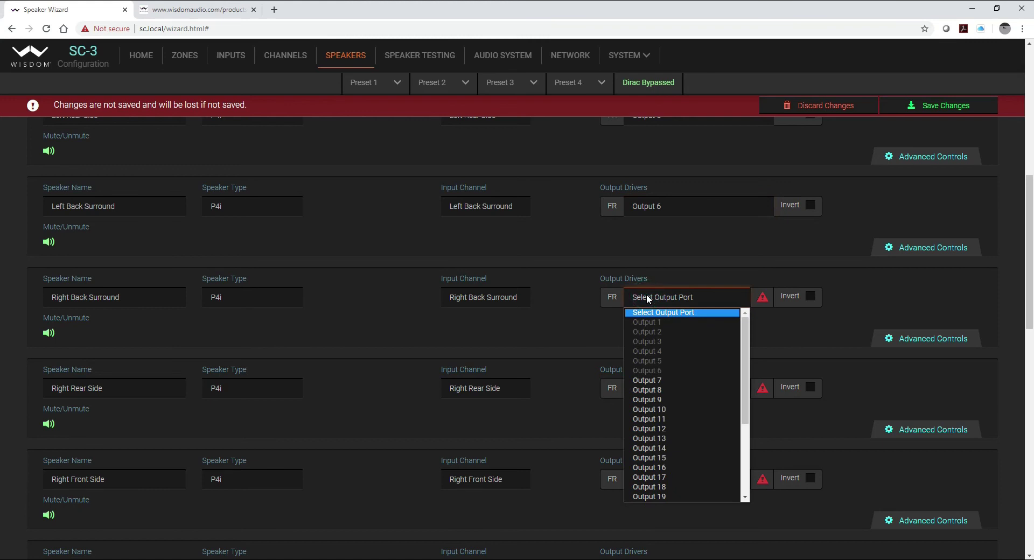
{"action": "left_click", "coordinate": [657, 380]}
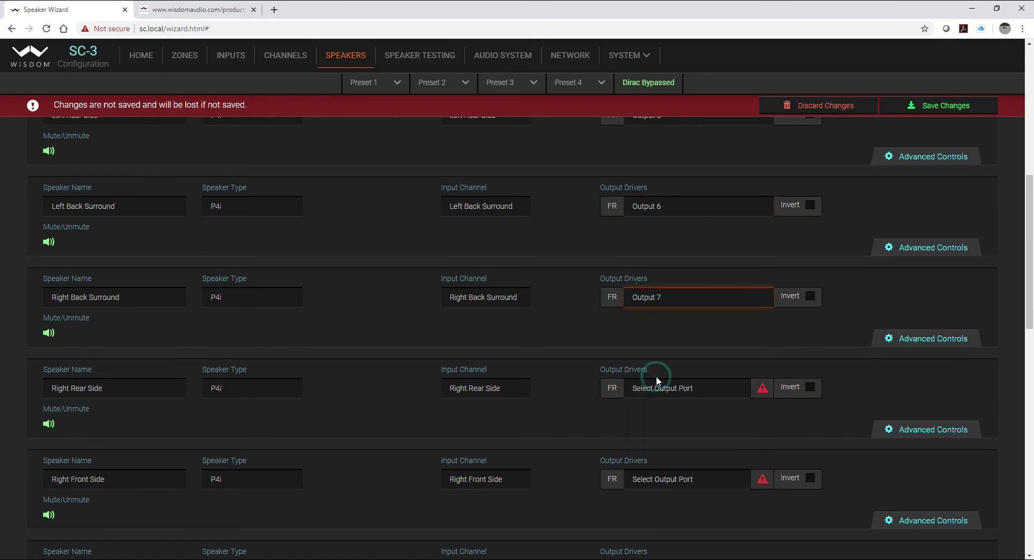
{"action": "scroll", "coordinate": [640, 350], "scroll_direction": "down", "scroll_amount": 2}
{"action": "left_click", "coordinate": [659, 280]}
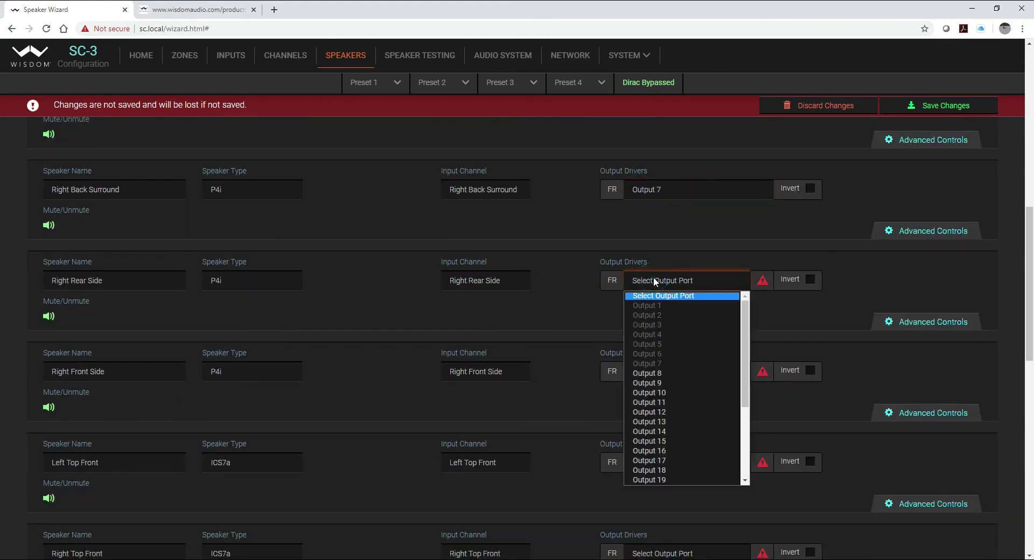
{"action": "left_click", "coordinate": [652, 375]}
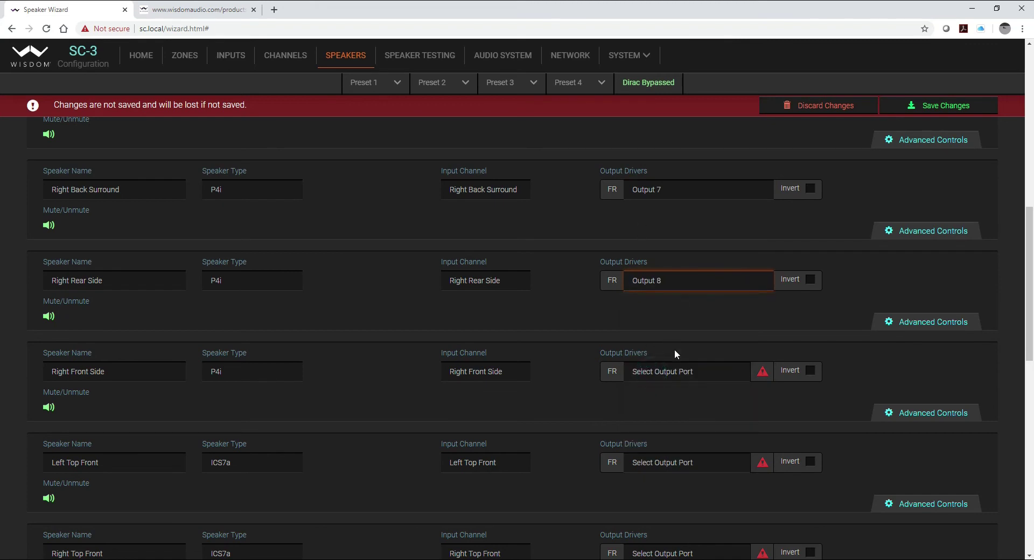
{"action": "left_click", "coordinate": [669, 371]}
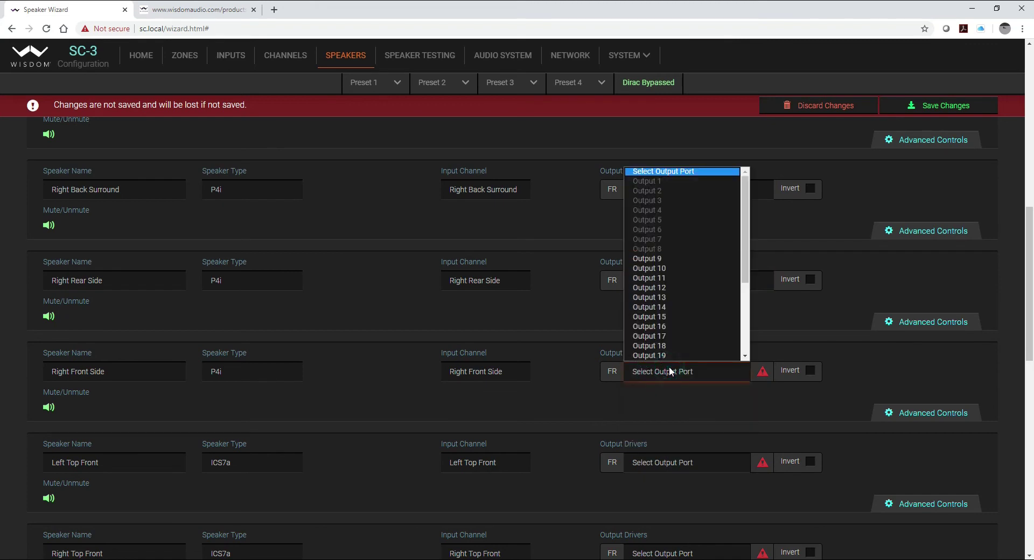
{"action": "left_click", "coordinate": [654, 260]}
Assign Output 10 to the Left Top Front speaker and Output 11 to the Right Top Front speaker
{"action": "scroll", "coordinate": [644, 366], "scroll_direction": "down", "scroll_amount": 3}
{"action": "left_click", "coordinate": [635, 301]}
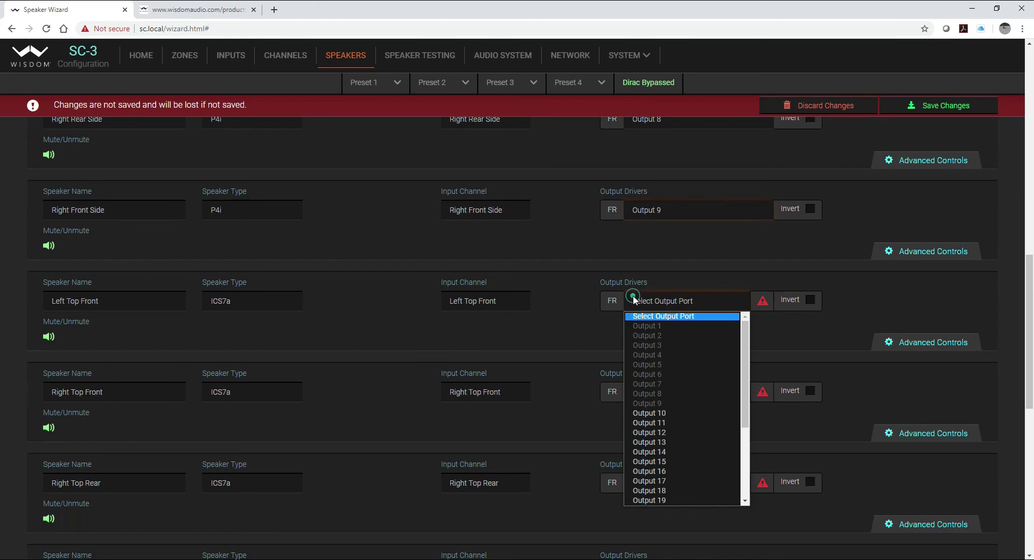
{"action": "left_click", "coordinate": [660, 412]}
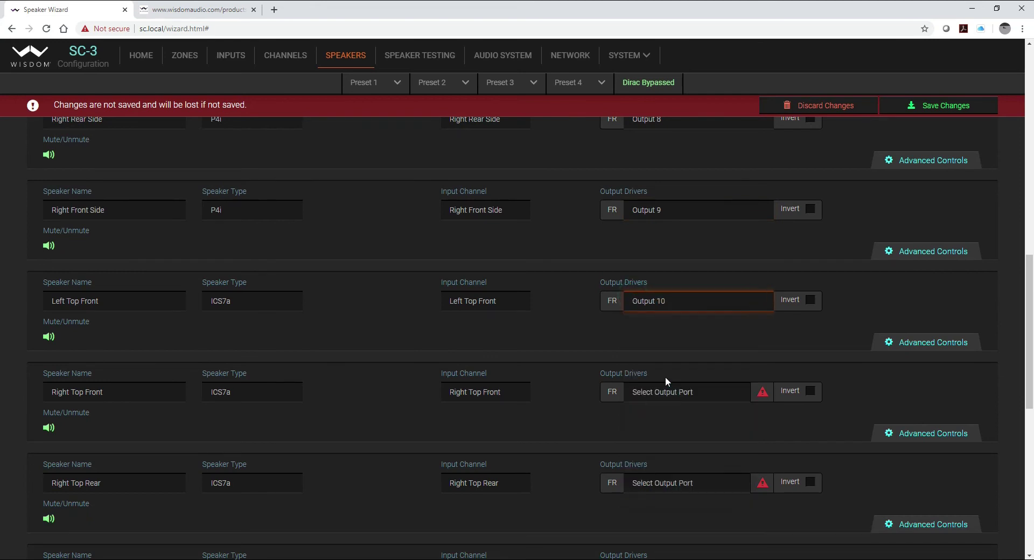
{"action": "scroll", "coordinate": [665, 376], "scroll_direction": "down", "scroll_amount": 2}
{"action": "left_click", "coordinate": [676, 284]}
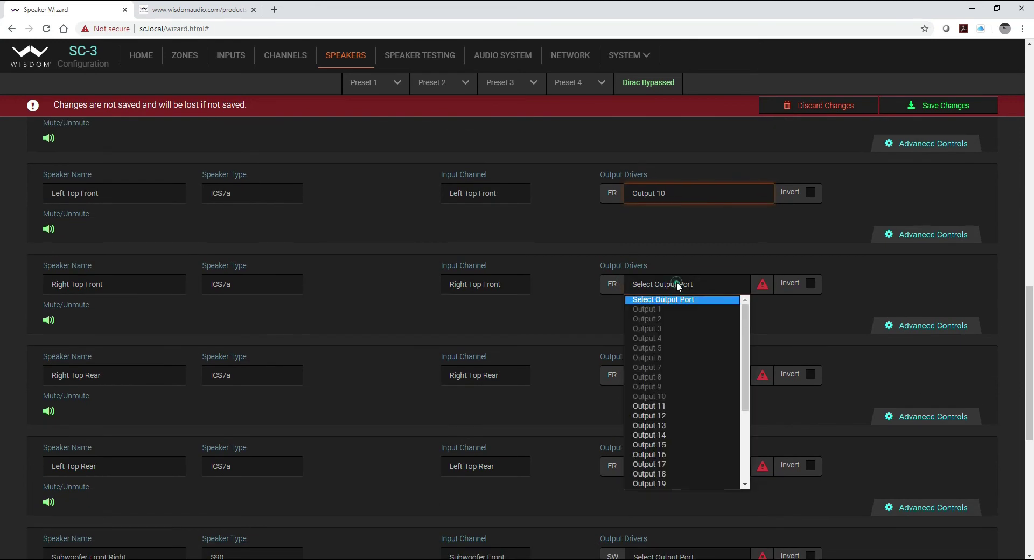
{"action": "left_click", "coordinate": [649, 406]}
Assign Output 12 to the Right Top Rear speaker and Output 13 to the Left Top Rear speaker
{"action": "scroll", "coordinate": [635, 285], "scroll_direction": "down", "scroll_amount": 2}
{"action": "left_click", "coordinate": [637, 269]}
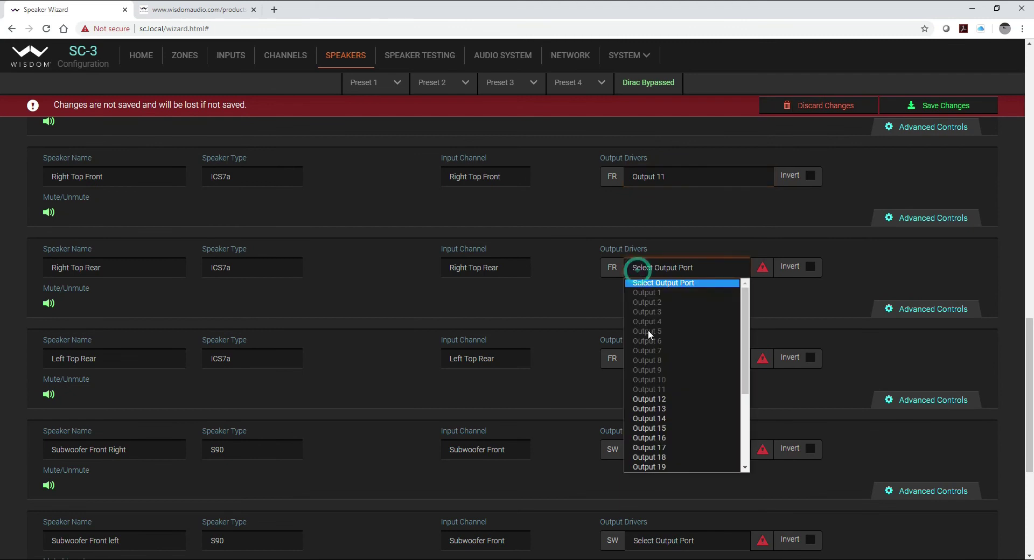
{"action": "left_click", "coordinate": [654, 397]}
{"action": "scroll", "coordinate": [658, 322], "scroll_direction": "down", "scroll_amount": 2}
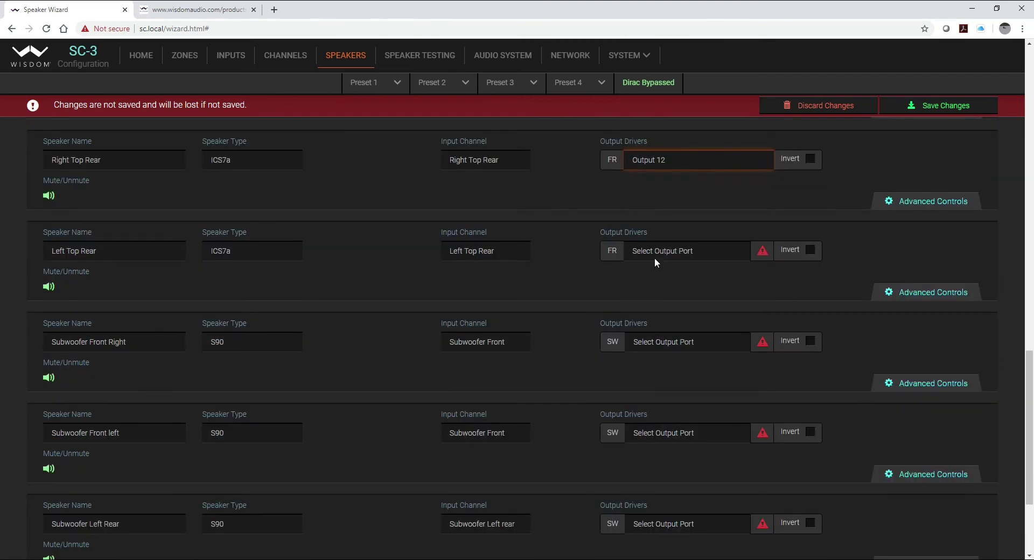
{"action": "left_click", "coordinate": [656, 253]}
{"action": "left_click", "coordinate": [660, 392]}
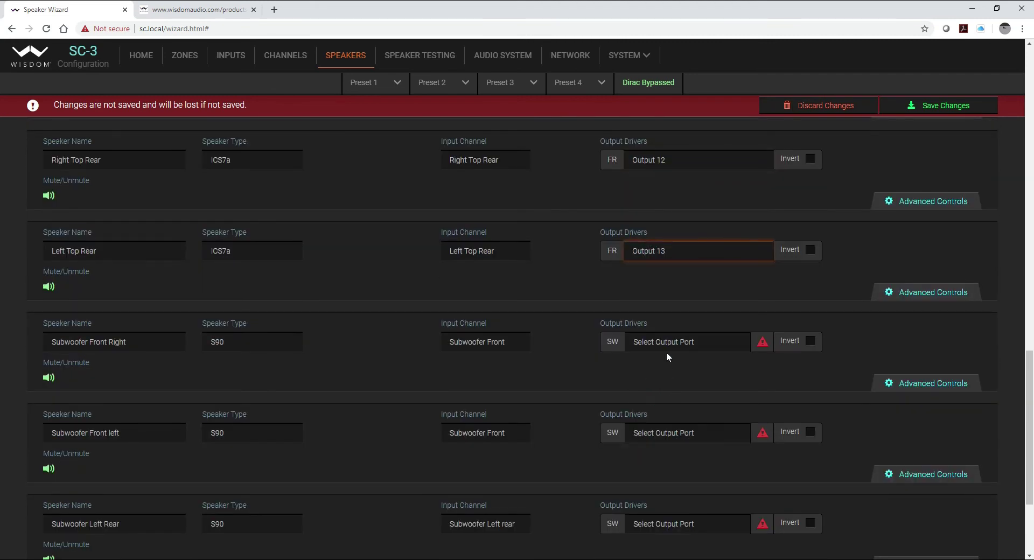
Assign Output 14 to the Subwoofer Front Right and Output 15 to the Subwoofer Front left
{"action": "left_click", "coordinate": [664, 339]}
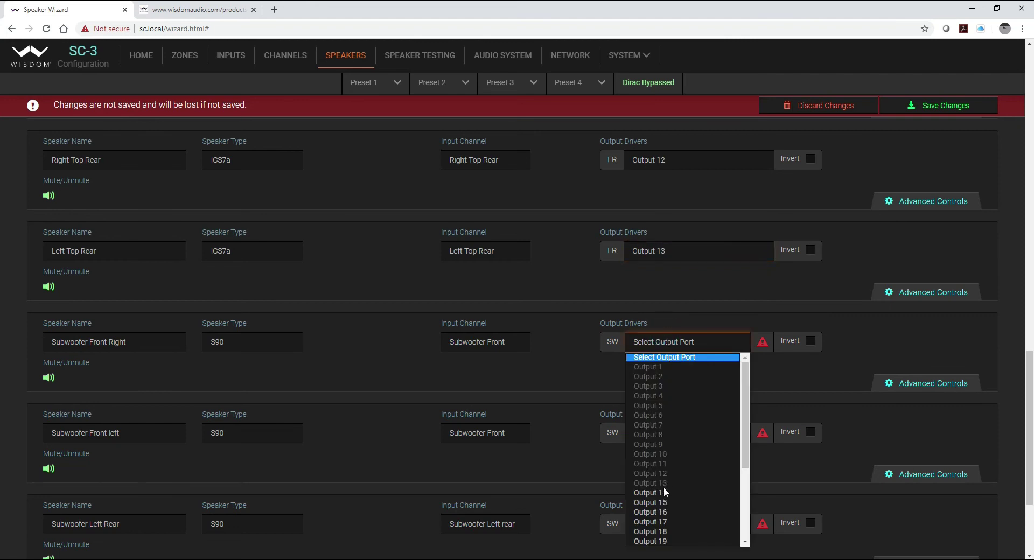
{"action": "left_click", "coordinate": [663, 491]}
{"action": "scroll", "coordinate": [651, 400], "scroll_direction": "down", "scroll_amount": 2}
{"action": "left_click", "coordinate": [648, 324]}
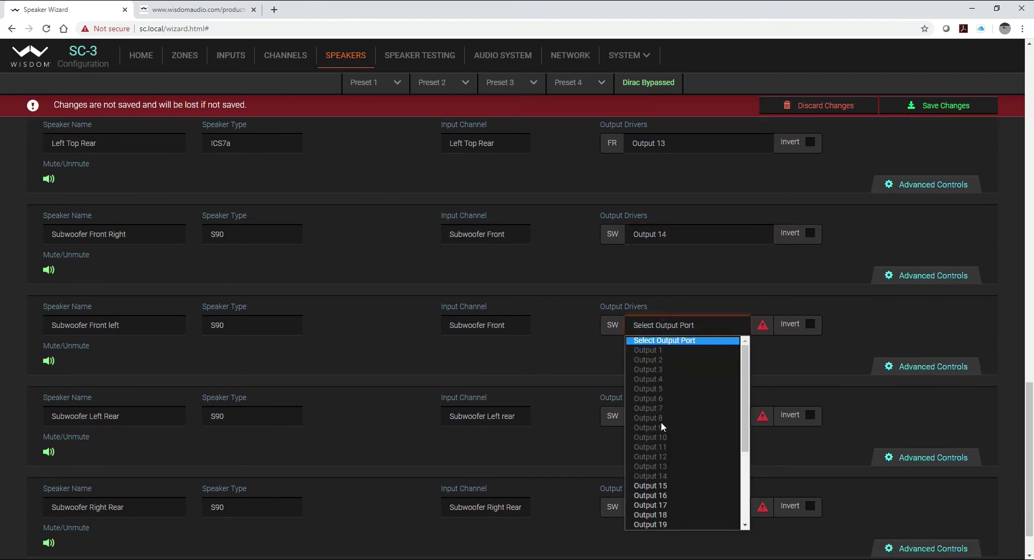
{"action": "left_click", "coordinate": [665, 486]}
Assign Output 16 to the Subwoofer Left Rear and Output 17 to the Subwoofer Right Rear, and save the speaker changes
{"action": "scroll", "coordinate": [659, 339], "scroll_direction": "down", "scroll_amount": 1}
{"action": "left_click", "coordinate": [665, 369]}
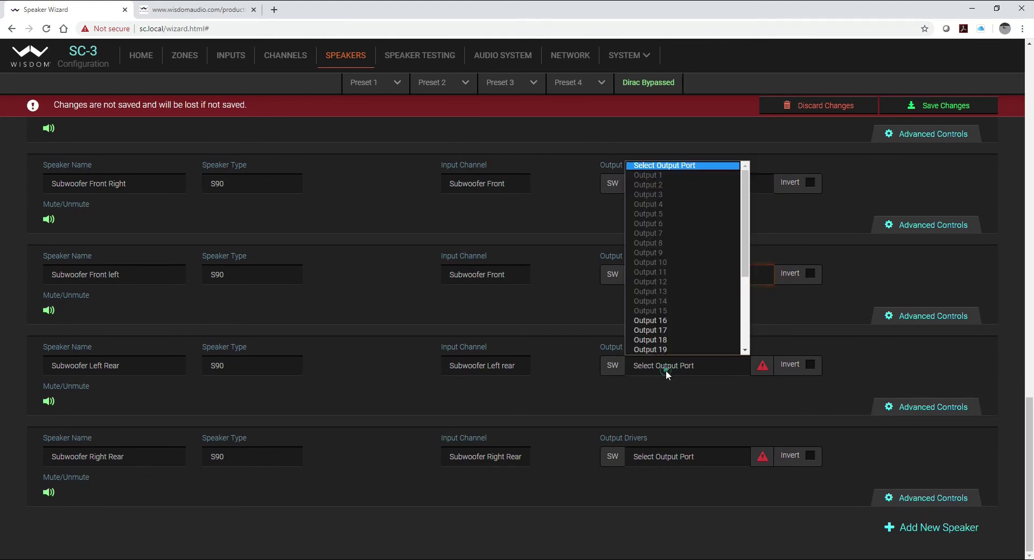
{"action": "scroll", "coordinate": [661, 351], "scroll_direction": "down", "scroll_amount": 1}
{"action": "left_click", "coordinate": [656, 302]}
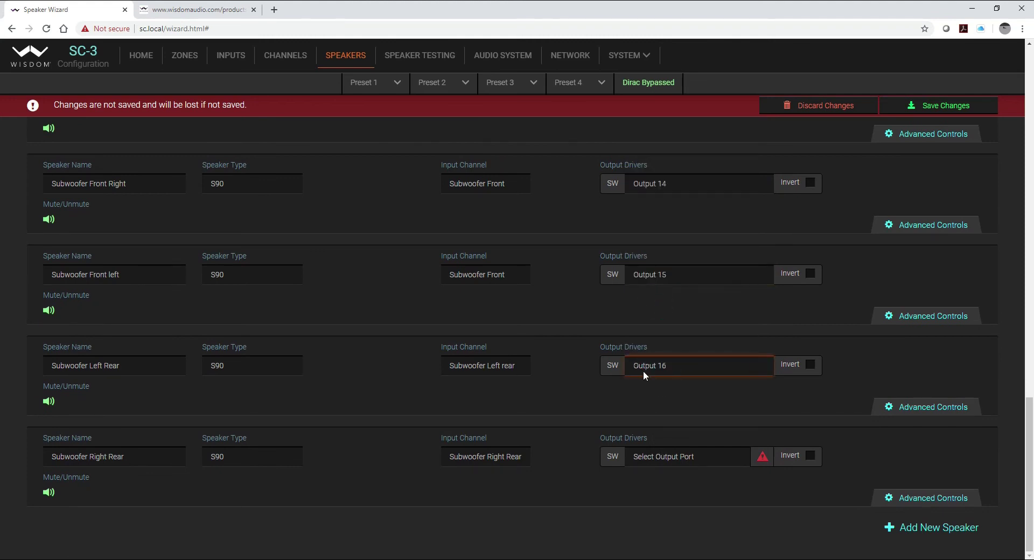
{"action": "left_click", "coordinate": [658, 457]}
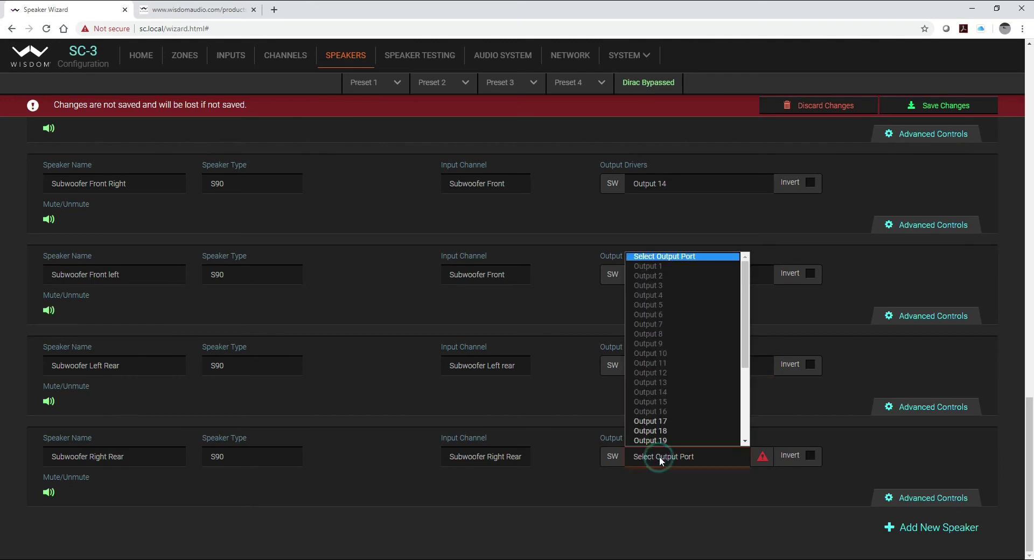
{"action": "left_click", "coordinate": [661, 421]}
{"action": "scroll", "coordinate": [661, 421], "scroll_direction": "up", "scroll_amount": 15}
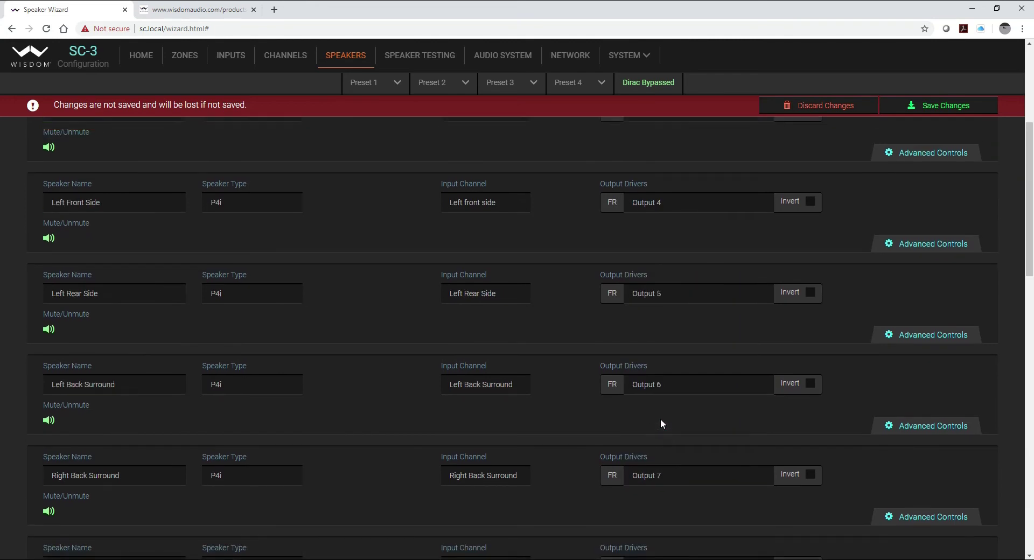
{"action": "left_click", "coordinate": [934, 106]}
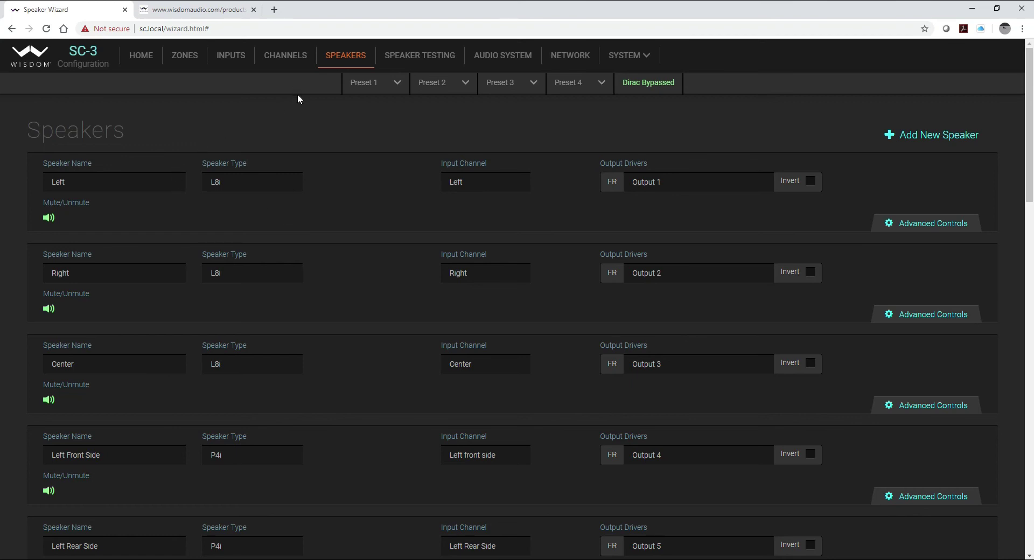
Review the types, input channels and output ports in the saved speaker list, and open the Speaker Testing page
{"action": "scroll", "coordinate": [315, 150], "scroll_direction": "down", "scroll_amount": 16}
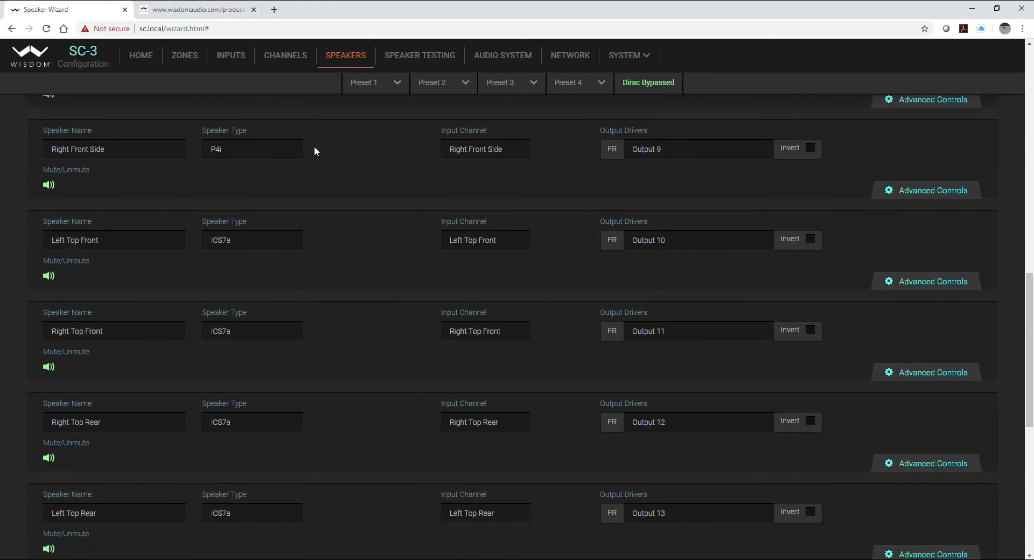
{"action": "scroll", "coordinate": [314, 150], "scroll_direction": "down", "scroll_amount": 4}
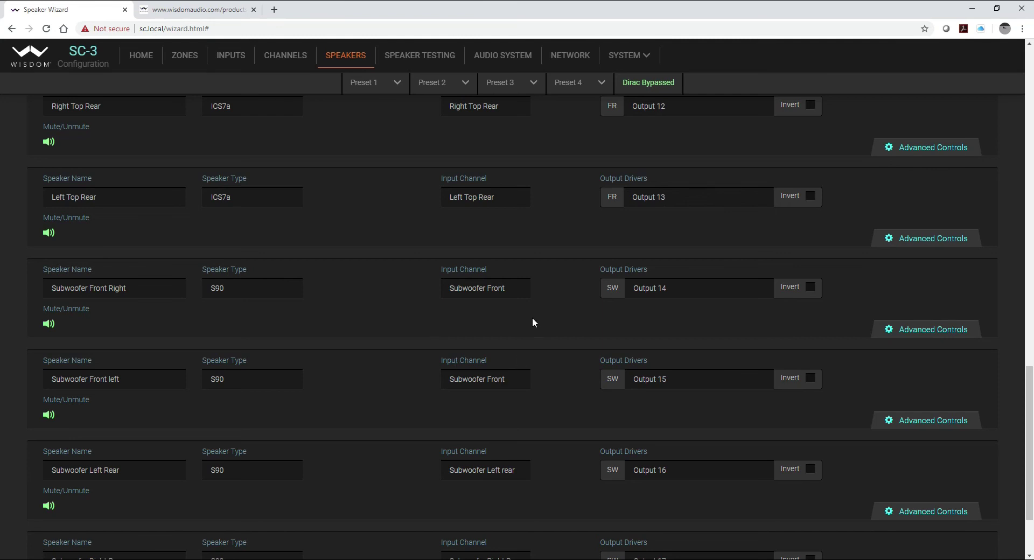
{"action": "scroll", "coordinate": [533, 322], "scroll_direction": "down", "scroll_amount": 2}
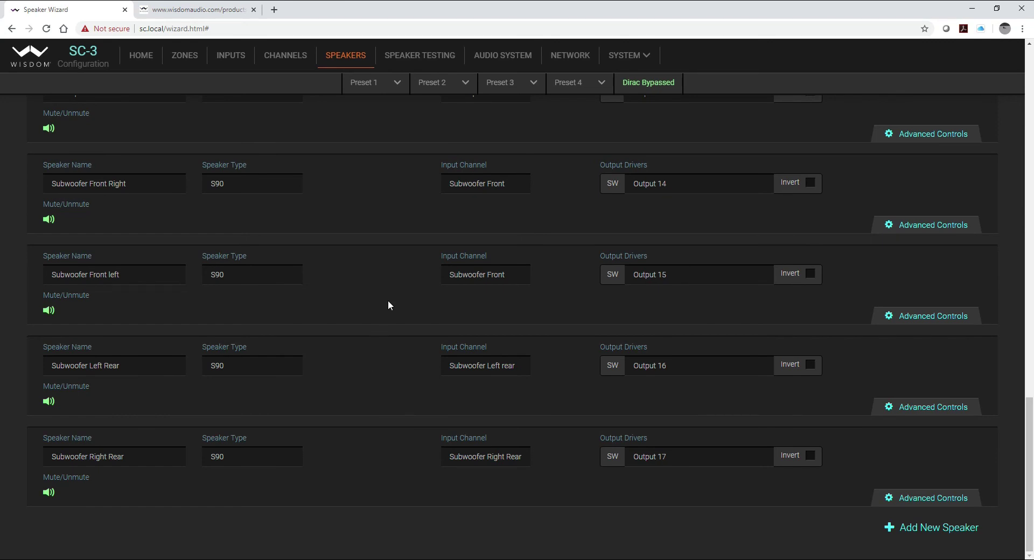
{"action": "scroll", "coordinate": [389, 297], "scroll_direction": "up", "scroll_amount": 1}
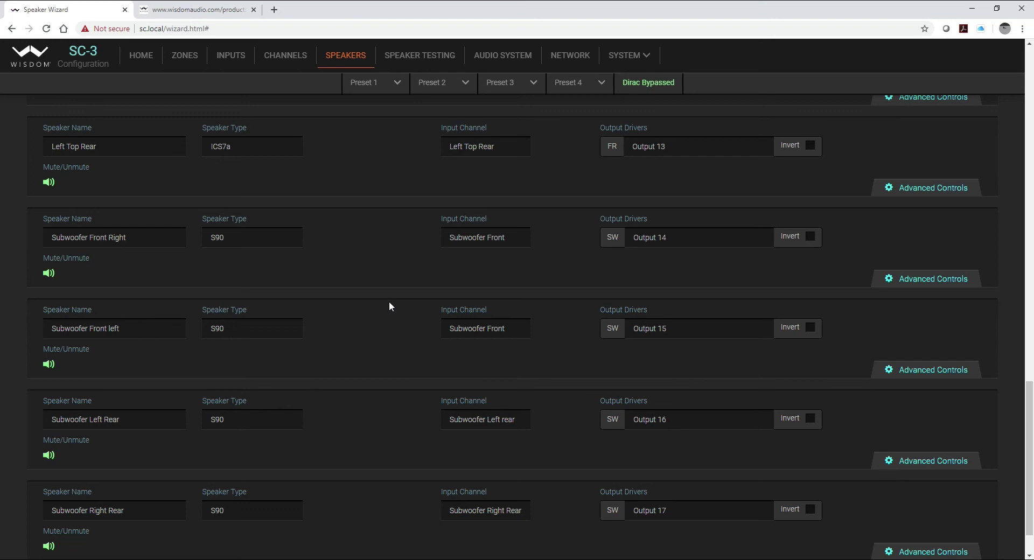
{"action": "scroll", "coordinate": [390, 306], "scroll_direction": "up", "scroll_amount": 20}
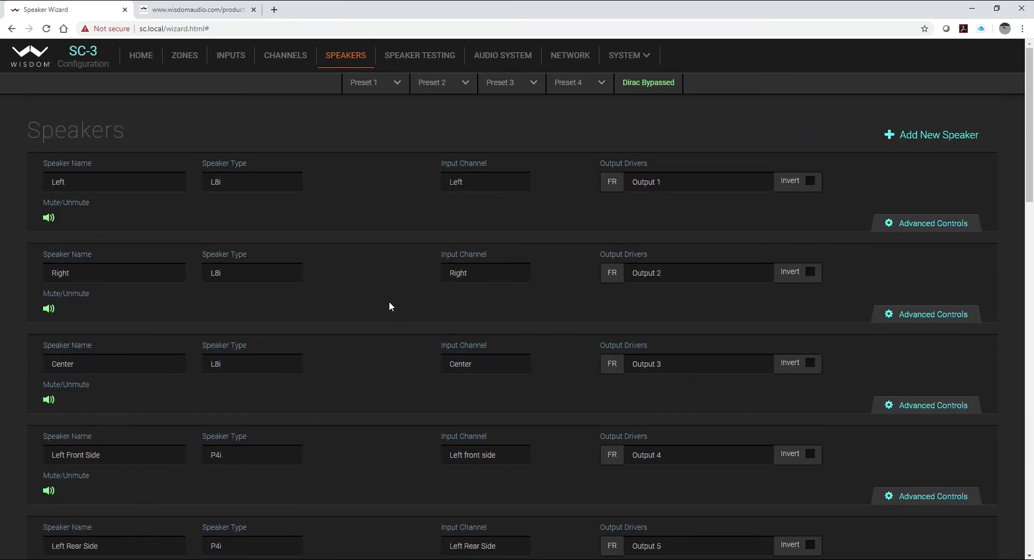
{"action": "left_click", "coordinate": [425, 60]}
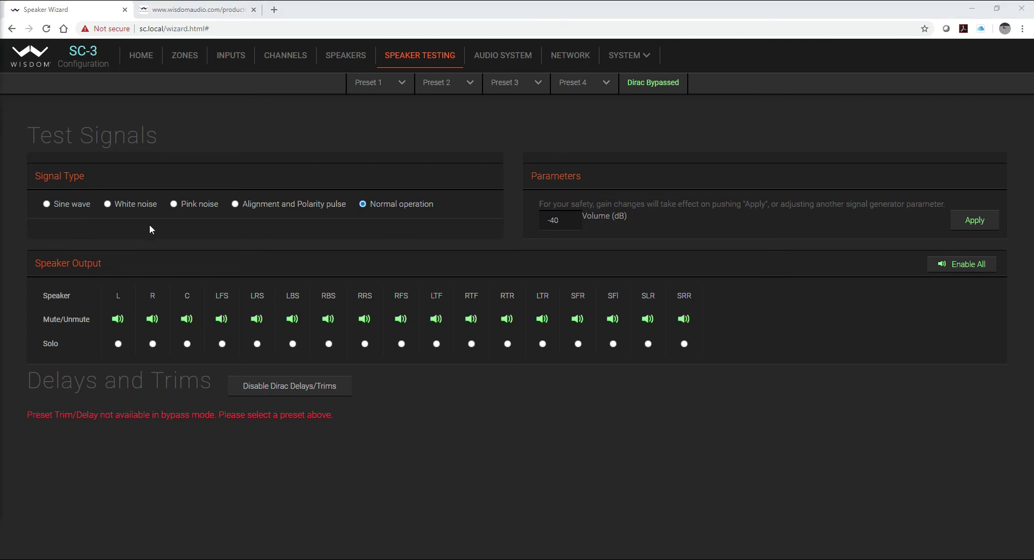
Try out the solo, enable-all and mute controls on the L, R and C speaker outputs
{"action": "left_click", "coordinate": [118, 344]}
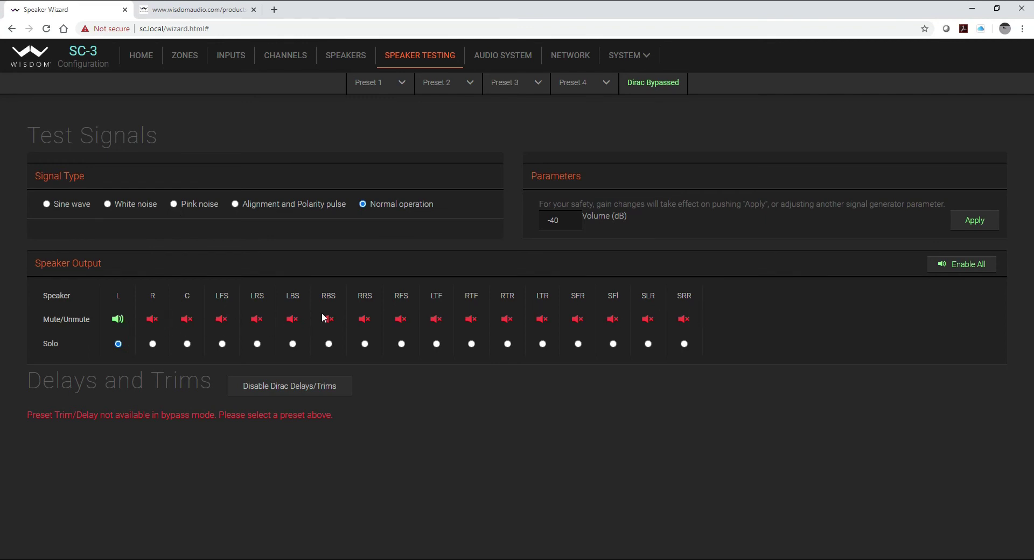
{"action": "left_click", "coordinate": [965, 269]}
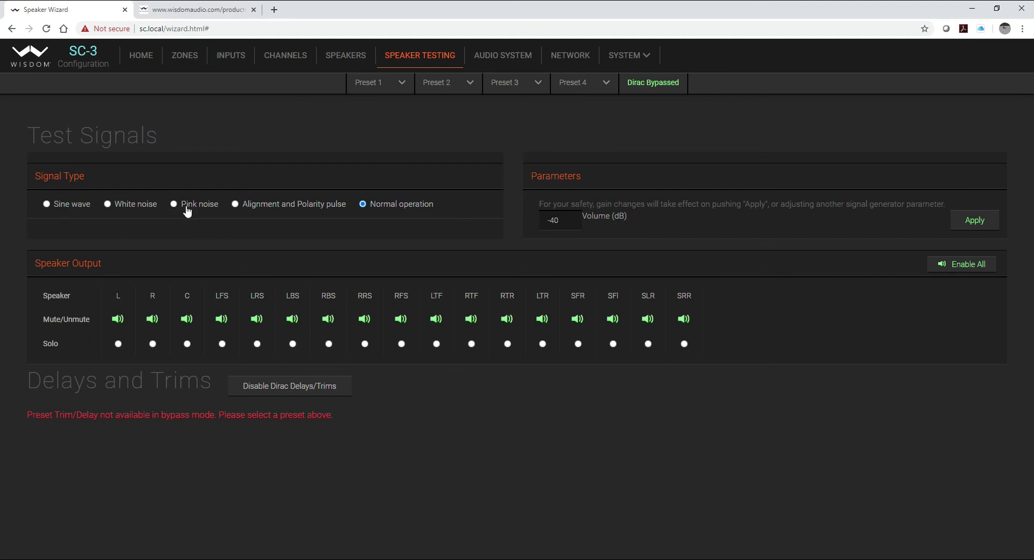
{"action": "left_click", "coordinate": [116, 319]}
{"action": "left_click", "coordinate": [114, 319]}
{"action": "left_click", "coordinate": [154, 319]}
{"action": "left_click", "coordinate": [188, 319]}
{"action": "left_click", "coordinate": [152, 322]}
Test the speakers with pink noise by soloing L and C, then LFS through LTF one by one, and re-enable all outputs
{"action": "left_click", "coordinate": [118, 344]}
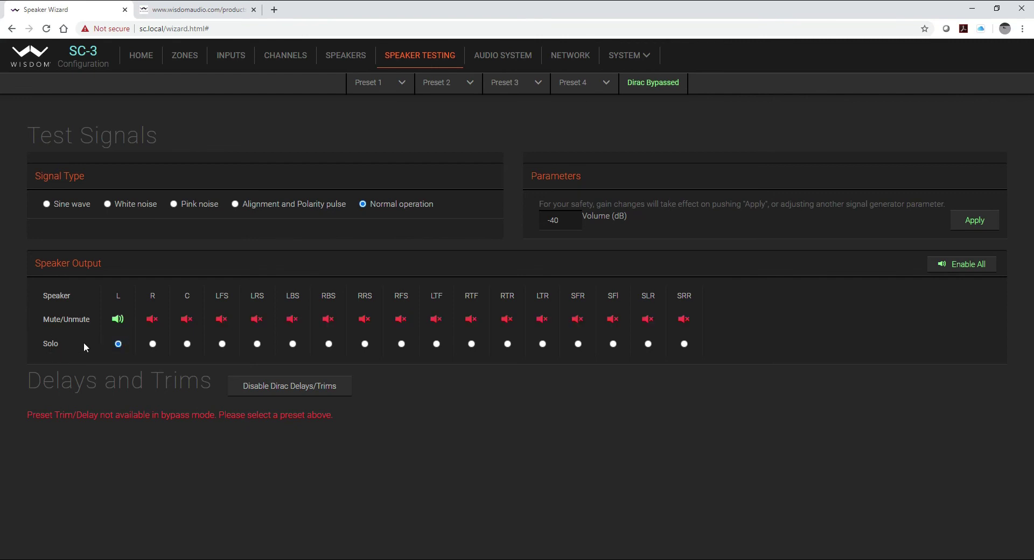
{"action": "left_click", "coordinate": [174, 204]}
{"action": "left_click", "coordinate": [188, 344]}
{"action": "left_click", "coordinate": [216, 343]}
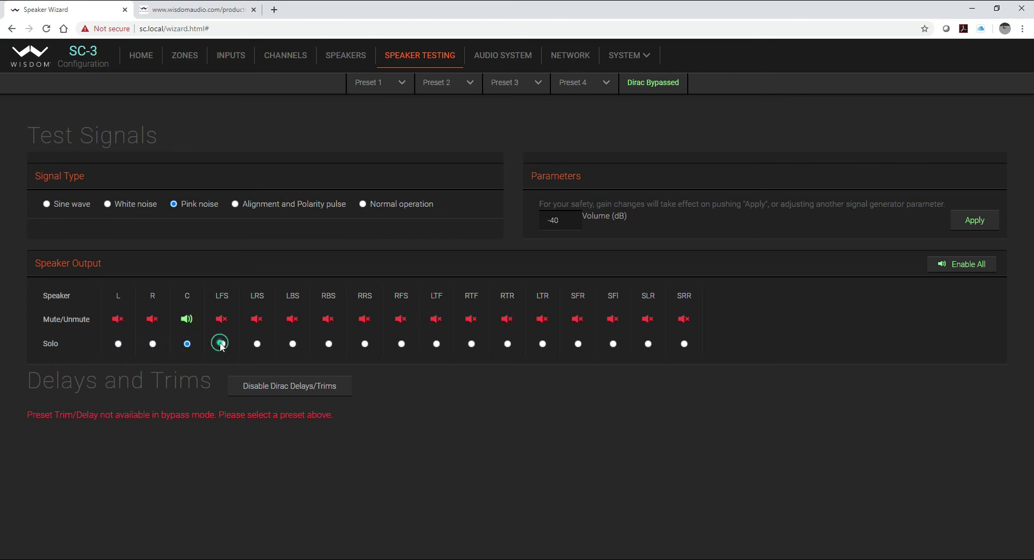
{"action": "left_click", "coordinate": [253, 343]}
{"action": "left_click", "coordinate": [292, 344]}
{"action": "left_click", "coordinate": [326, 344]}
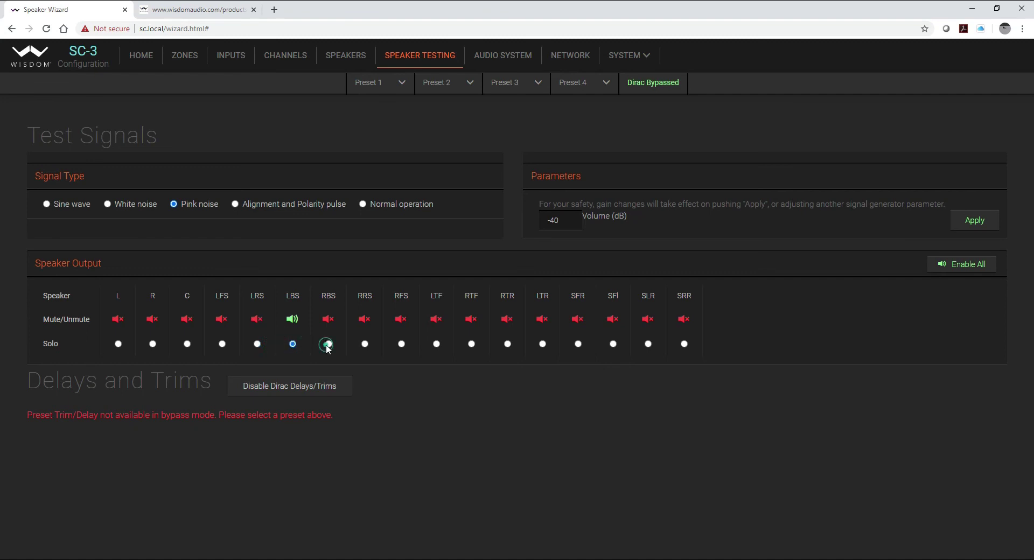
{"action": "left_click", "coordinate": [364, 345]}
{"action": "left_click", "coordinate": [402, 345]}
{"action": "left_click", "coordinate": [437, 345]}
{"action": "left_click", "coordinate": [965, 270]}
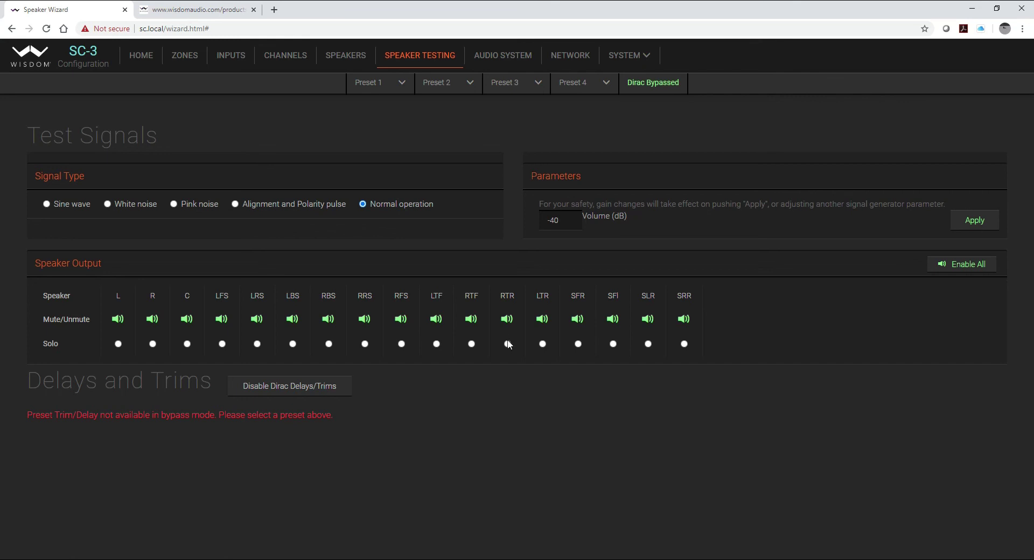
Examine the advanced controls of the Subwoofer Front Right and Subwoofer Front left speakers, including trim, delay, EQ filters, frequency response and crossover
{"action": "left_click", "coordinate": [338, 64]}
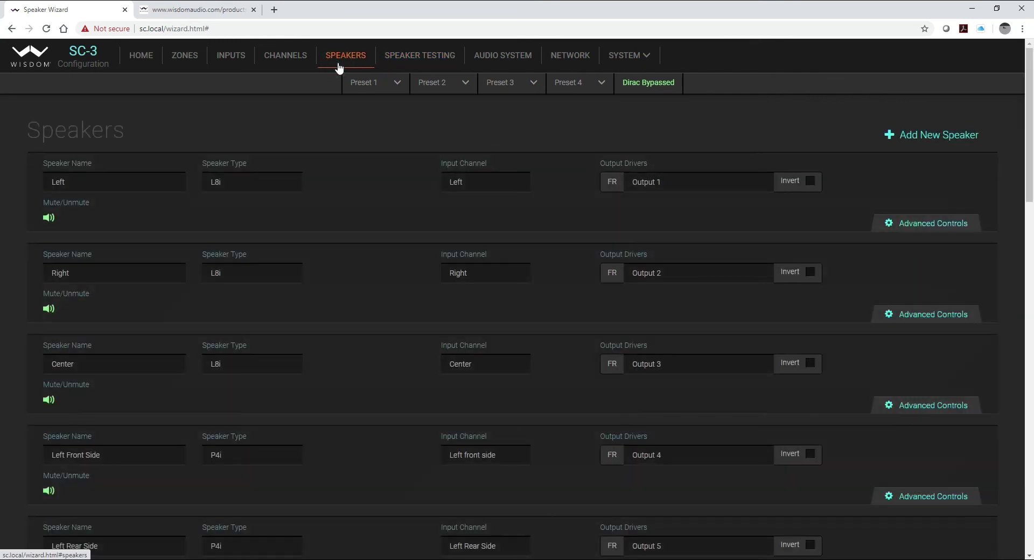
{"action": "scroll", "coordinate": [328, 214], "scroll_direction": "down", "scroll_amount": 10}
{"action": "scroll", "coordinate": [329, 219], "scroll_direction": "down", "scroll_amount": 12}
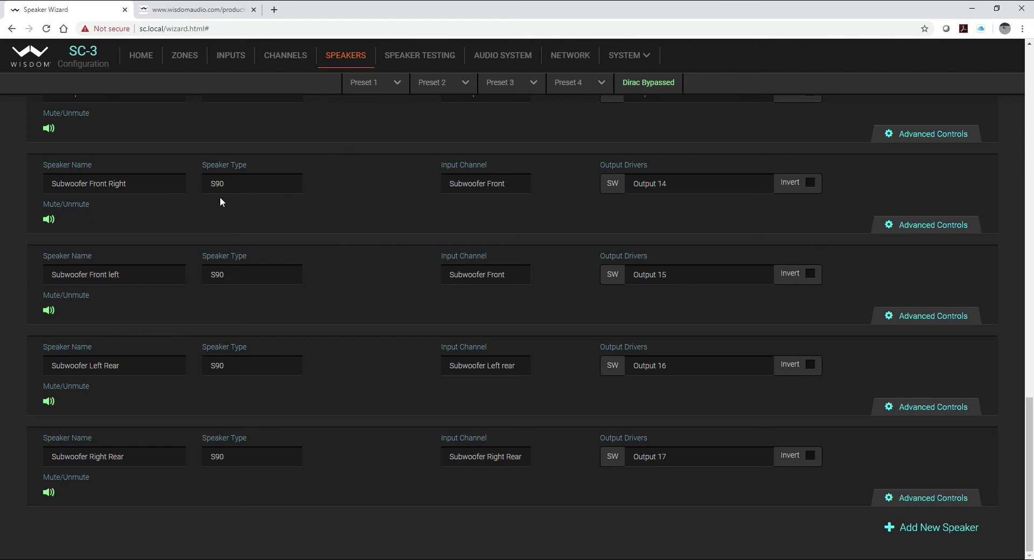
{"action": "left_click", "coordinate": [918, 226]}
{"action": "scroll", "coordinate": [918, 228], "scroll_direction": "down", "scroll_amount": 9}
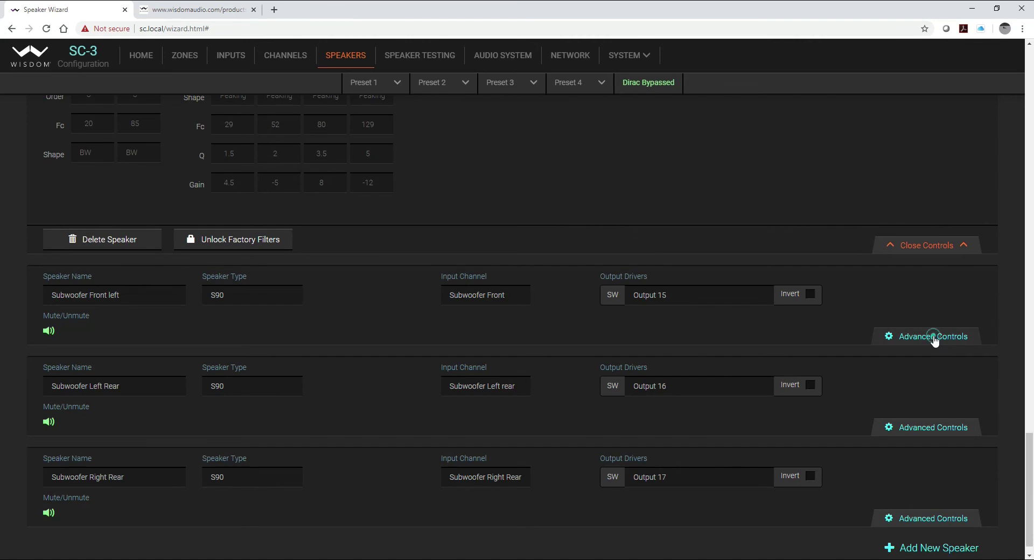
{"action": "left_click", "coordinate": [932, 337]}
{"action": "scroll", "coordinate": [511, 317], "scroll_direction": "up", "scroll_amount": 2}
{"action": "scroll", "coordinate": [511, 318], "scroll_direction": "up", "scroll_amount": 3}
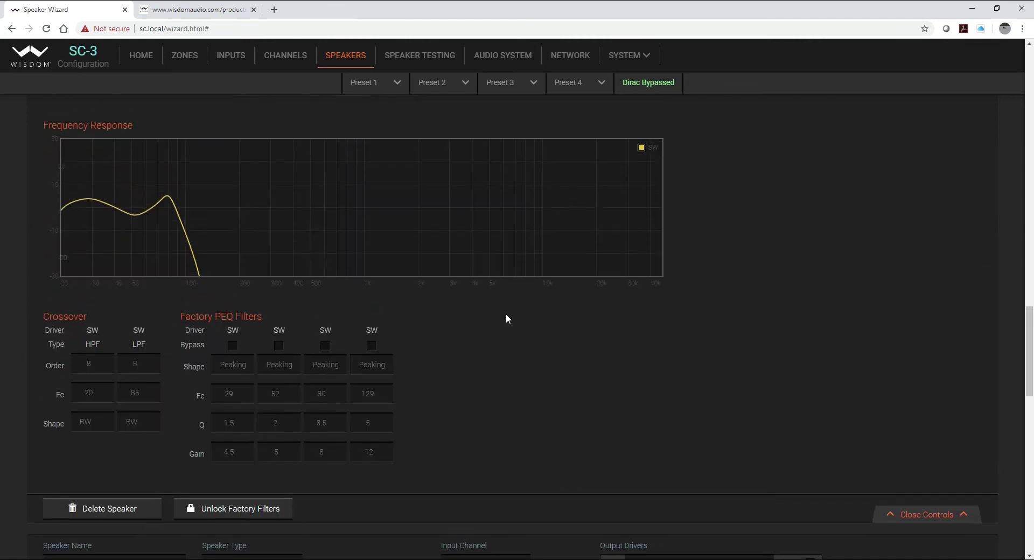
{"action": "scroll", "coordinate": [172, 344], "scroll_direction": "up", "scroll_amount": 4}
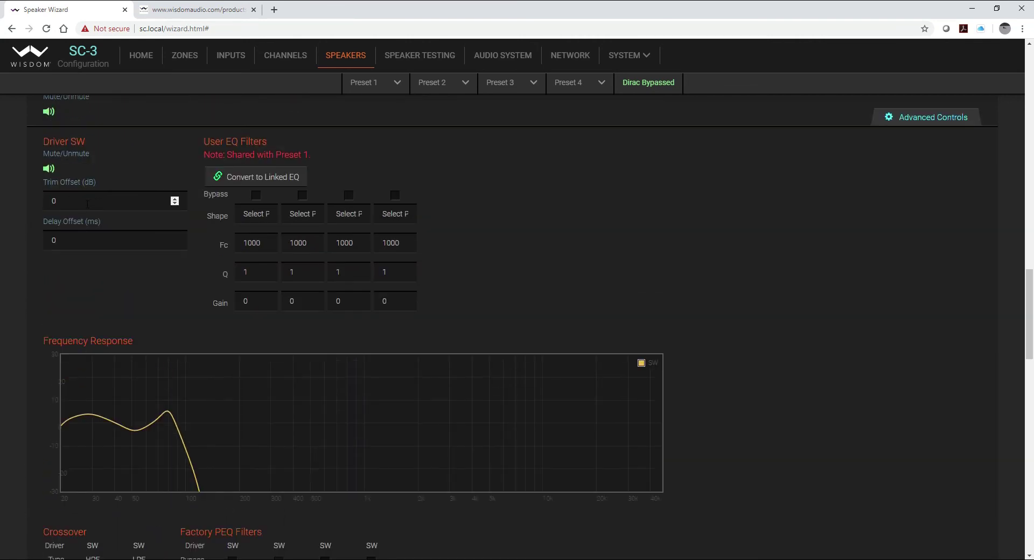
{"action": "scroll", "coordinate": [151, 266], "scroll_direction": "up", "scroll_amount": 1}
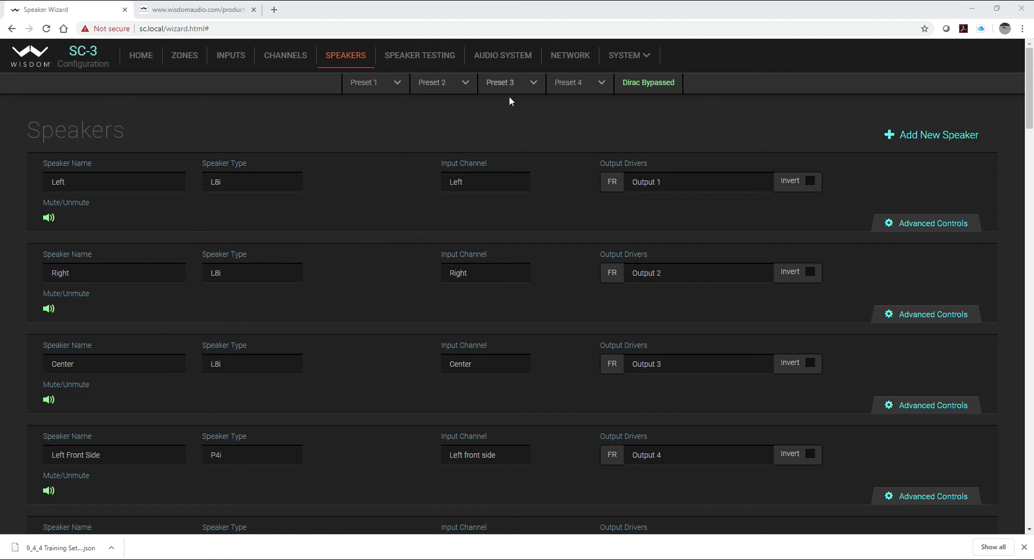
Start exporting the configuration to a chosen location and create a folder named "Training folder" inside Documents > calibrations as the destination
{"action": "left_click", "coordinate": [624, 57]}
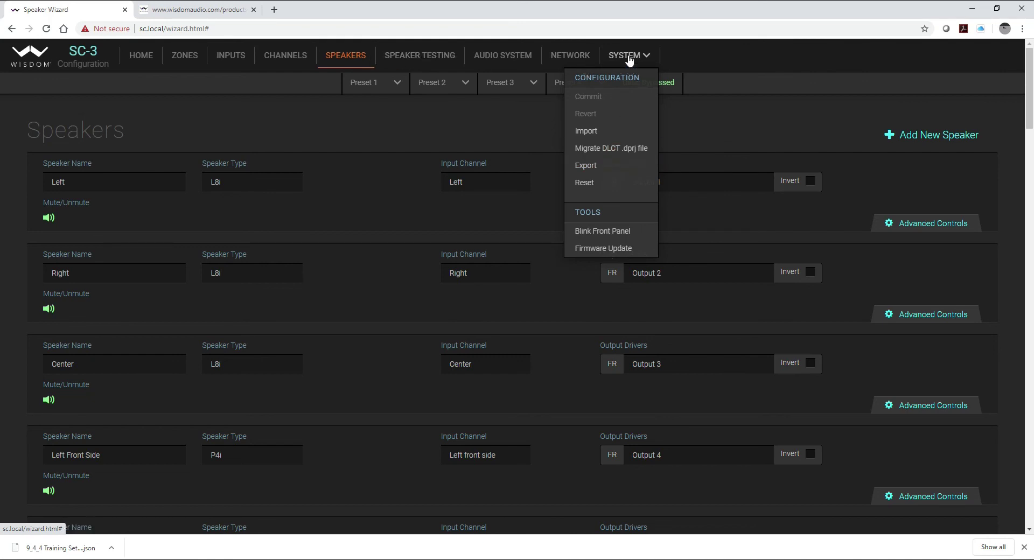
{"action": "left_click", "coordinate": [587, 170]}
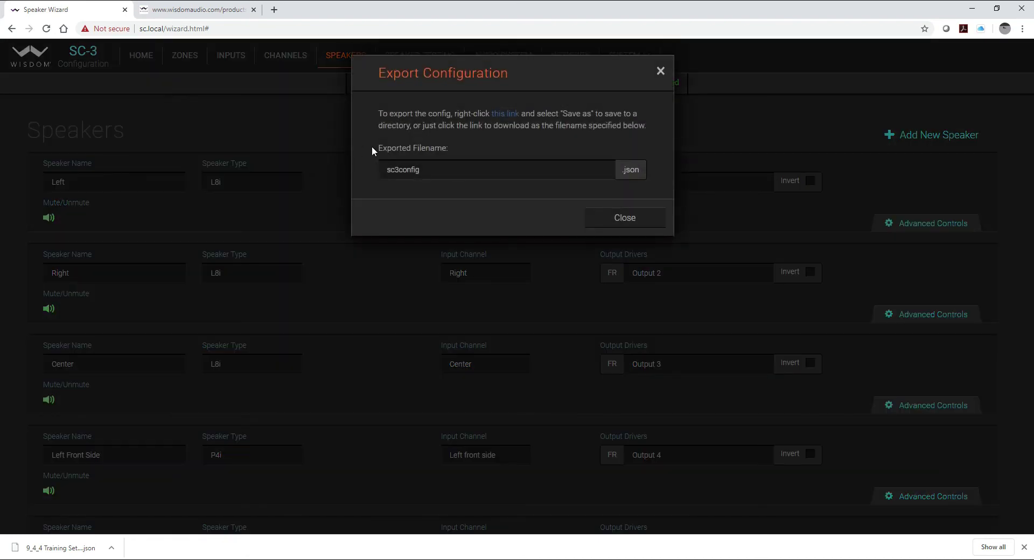
{"action": "right_click", "coordinate": [500, 121]}
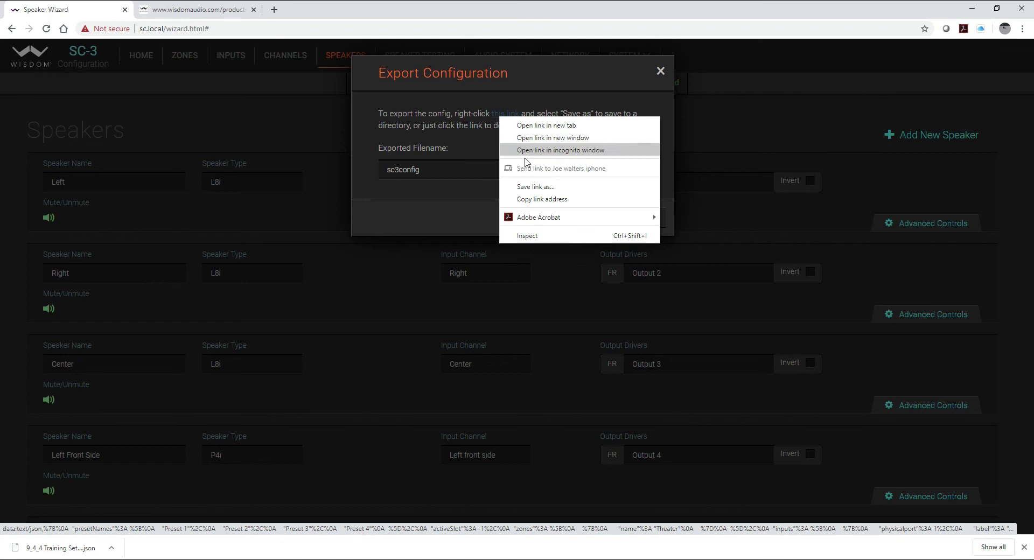
{"action": "left_click", "coordinate": [534, 186]}
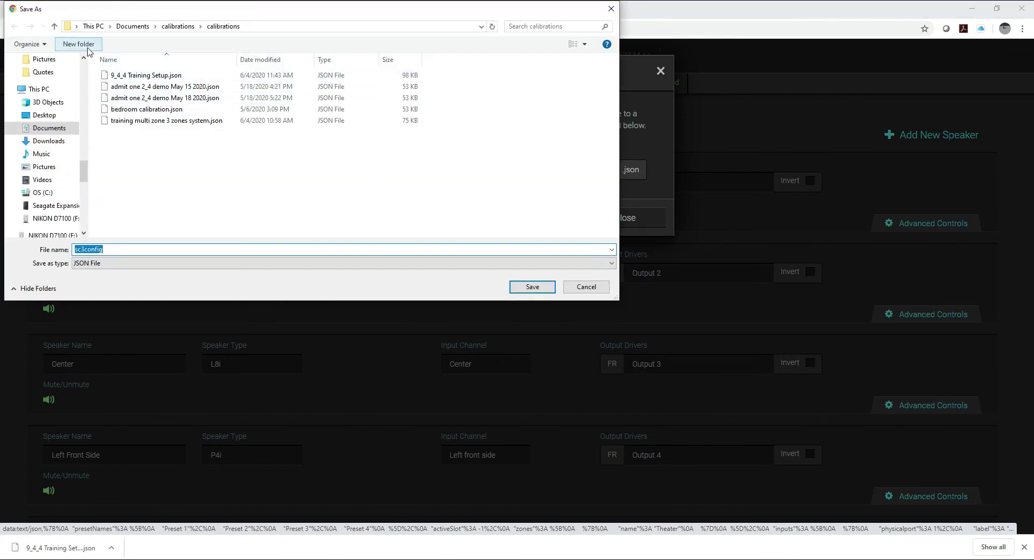
{"action": "left_click", "coordinate": [53, 25]}
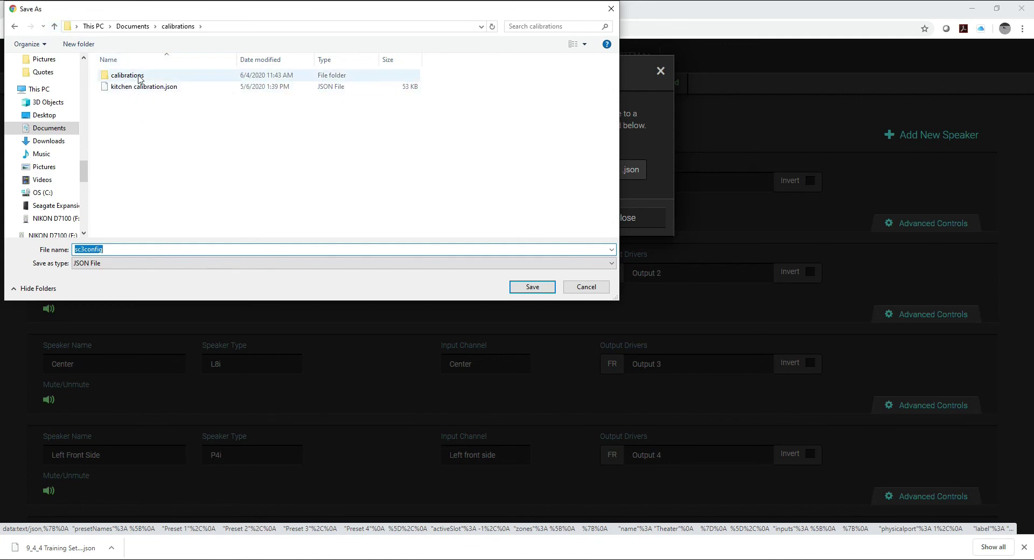
{"action": "left_click", "coordinate": [80, 45]}
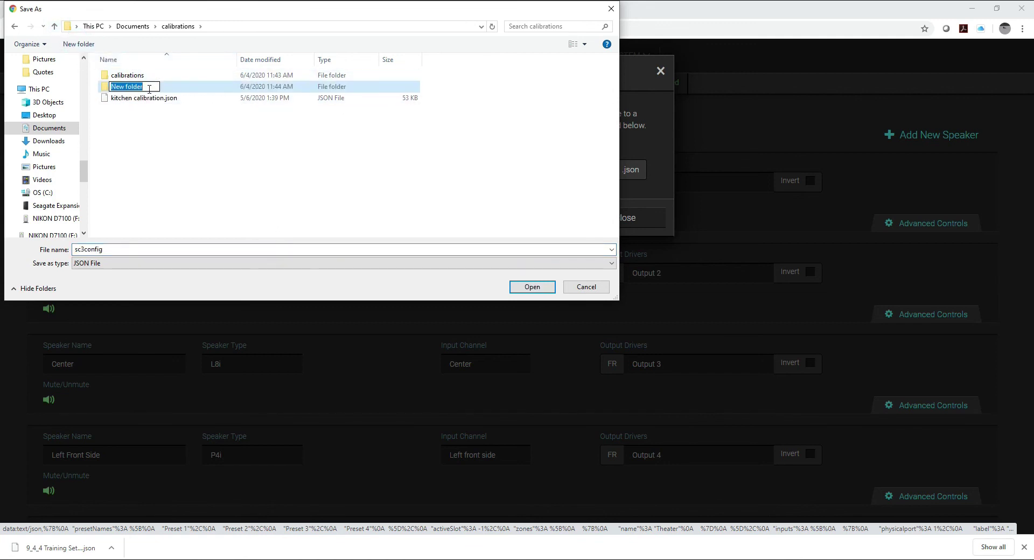
{"action": "type", "text": "Training folder"}
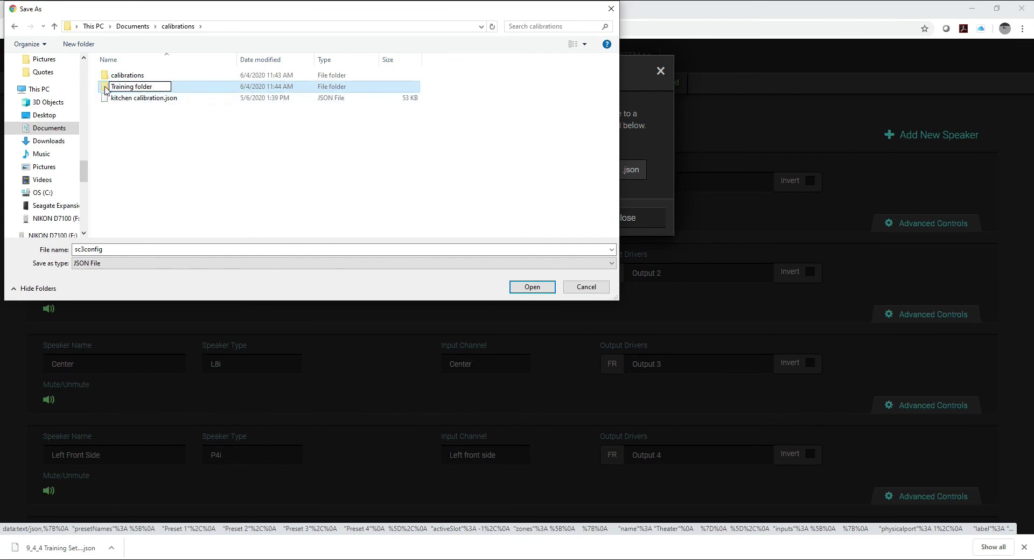
{"action": "key", "text": "Return"}
{"action": "double_click", "coordinate": [105, 90]}
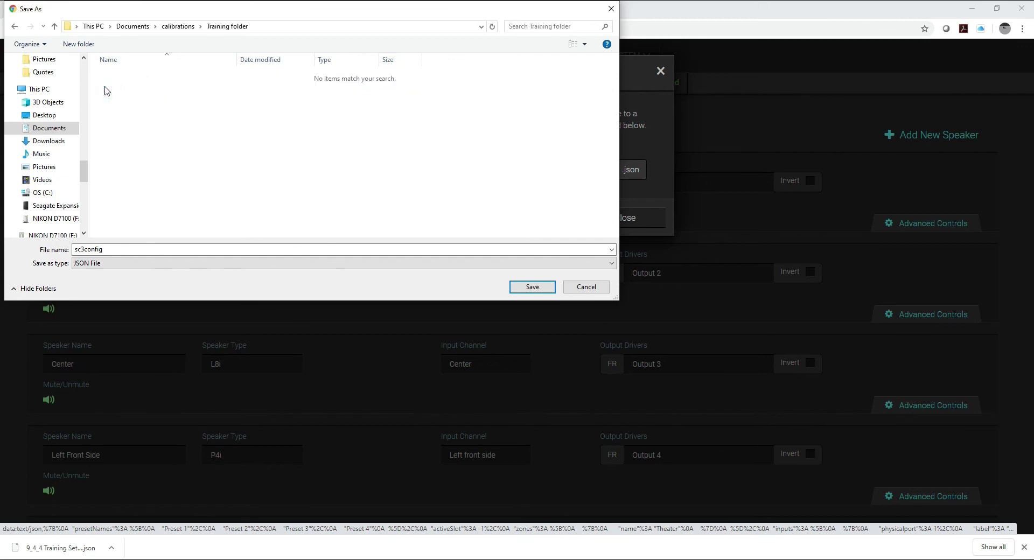
Save the exported configuration as "9_4_4 training Setup" in the Training folder and close the export dialog
{"action": "double_click", "coordinate": [108, 249]}
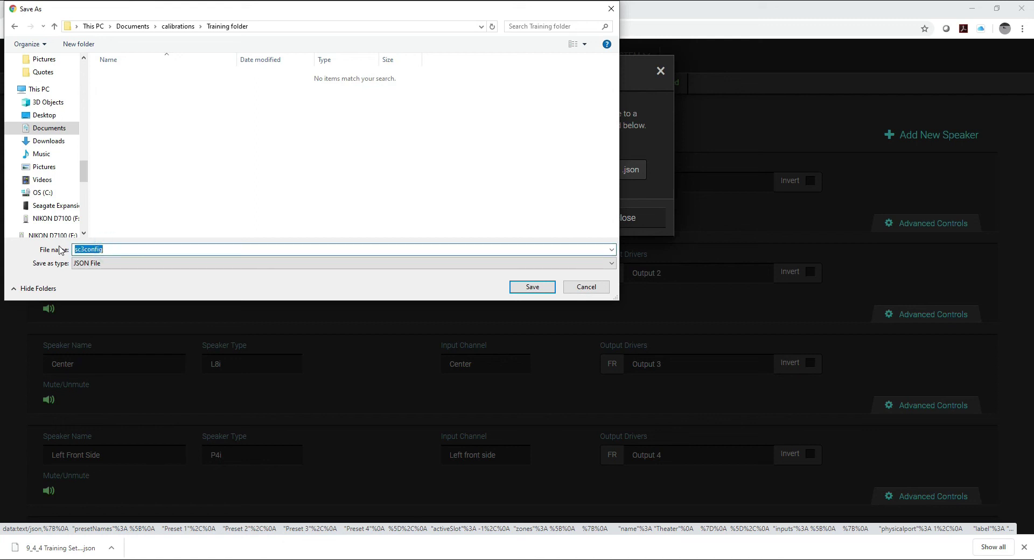
{"action": "type", "text": "9_4_4 training Setup"}
{"action": "left_click", "coordinate": [532, 287]}
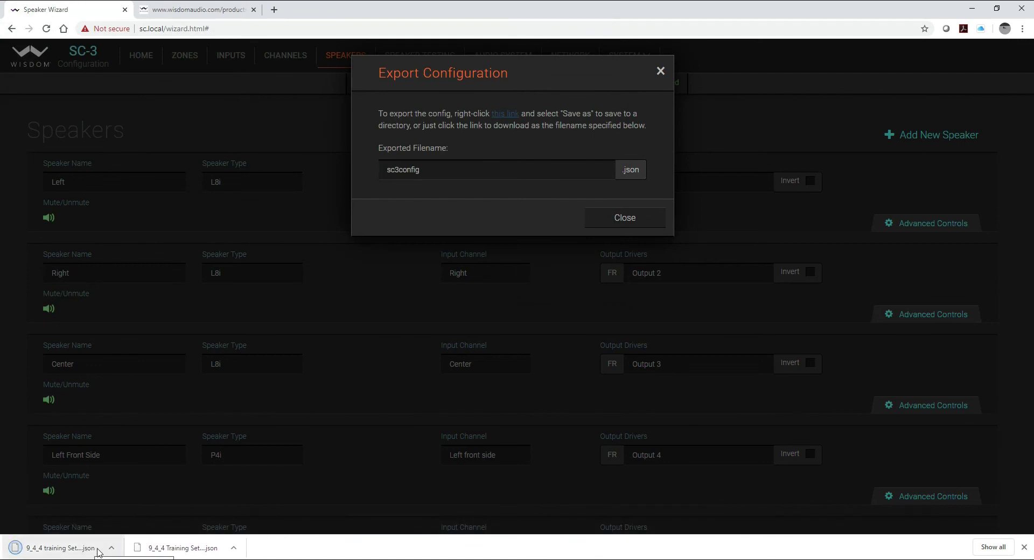
{"action": "left_click", "coordinate": [623, 226]}
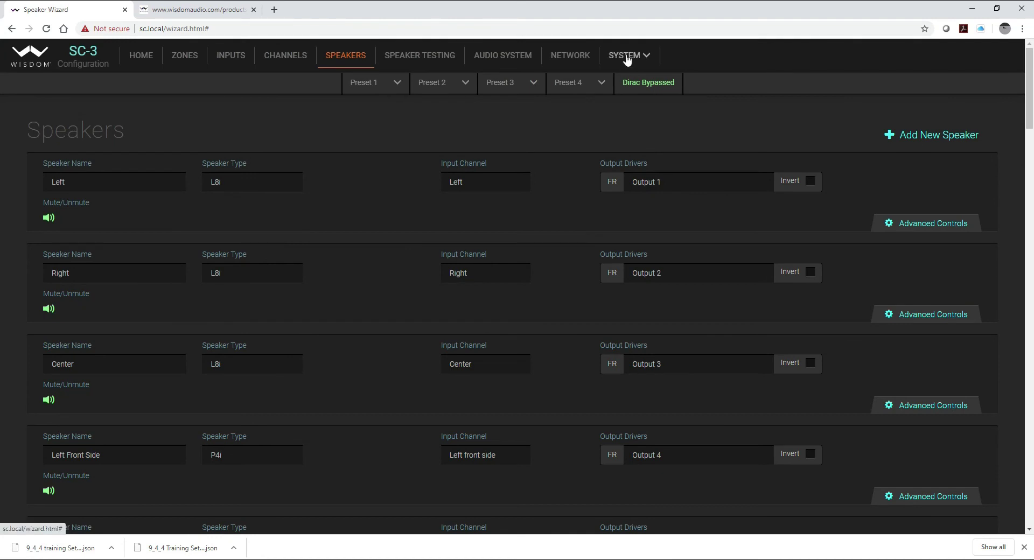
Factory reset the unit, acknowledging the warning, to clear all settings and Dirac calibrations
{"action": "left_click", "coordinate": [626, 56]}
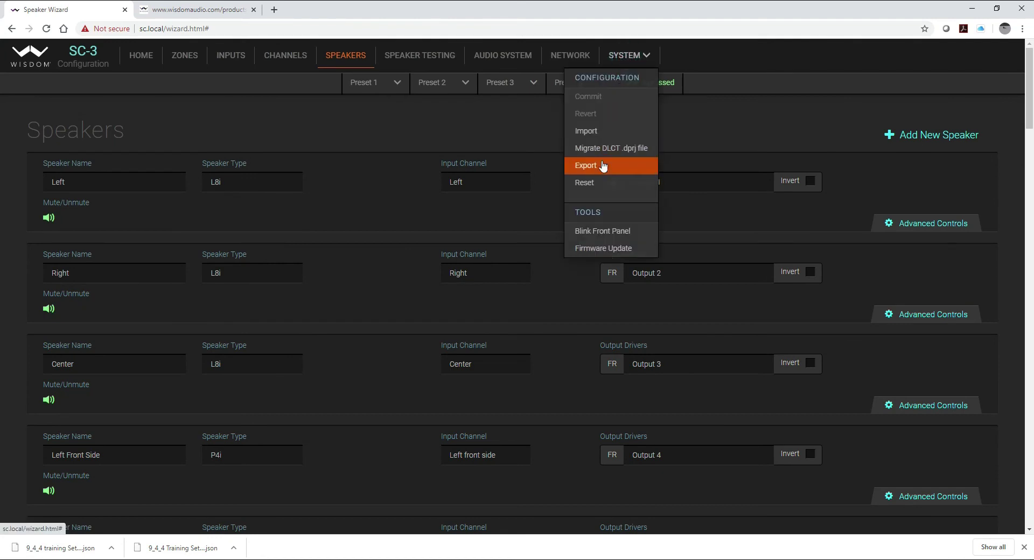
{"action": "left_click", "coordinate": [592, 184]}
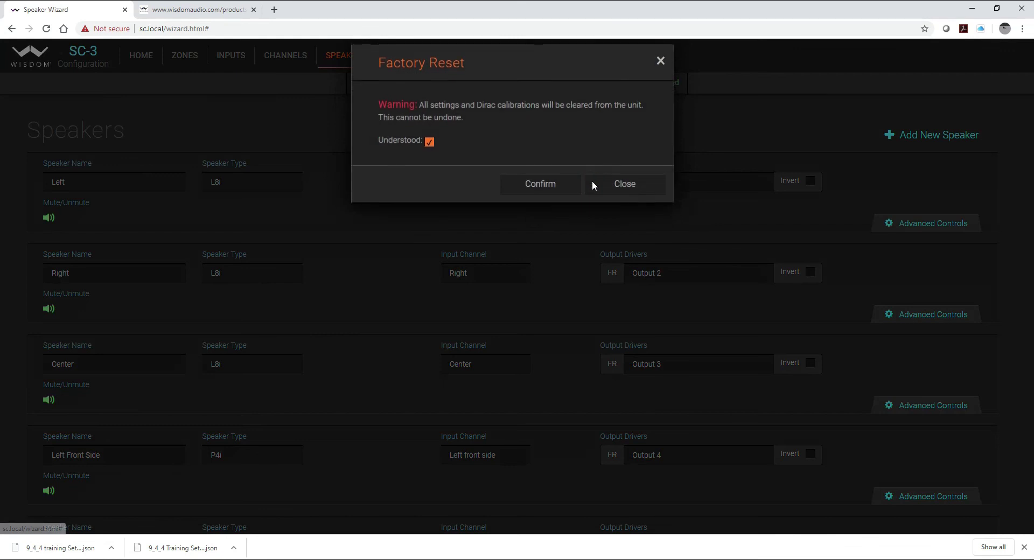
{"action": "left_click", "coordinate": [532, 194]}
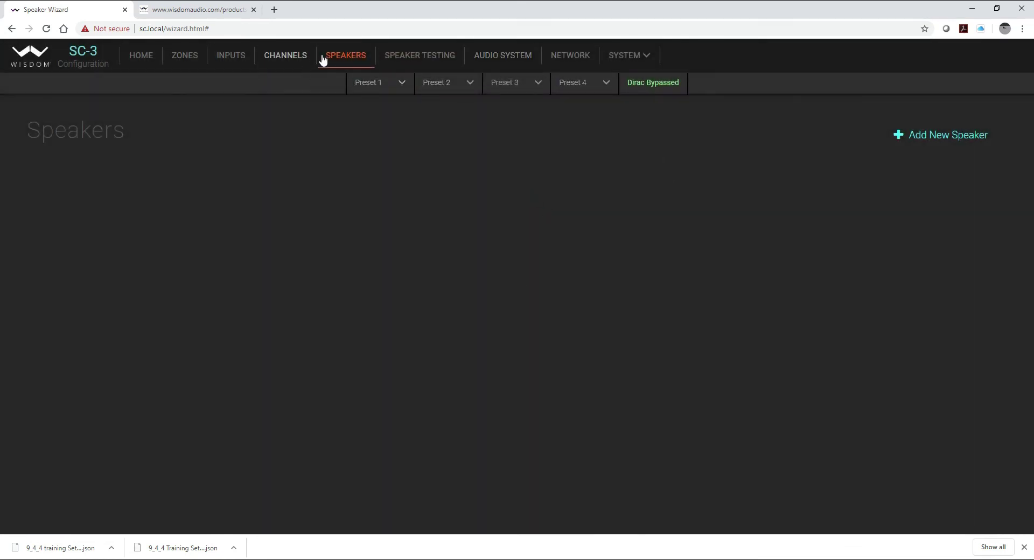
Check the Channels, Inputs and Zones pages and the Home routing matrix for remaining configuration
{"action": "left_click", "coordinate": [293, 56]}
{"action": "left_click", "coordinate": [240, 58]}
{"action": "left_click", "coordinate": [181, 58]}
{"action": "left_click", "coordinate": [154, 58]}
{"action": "left_click_drag", "start_coordinate": [279, 99], "coordinate": [580, 102]}
{"action": "left_click", "coordinate": [579, 102]}
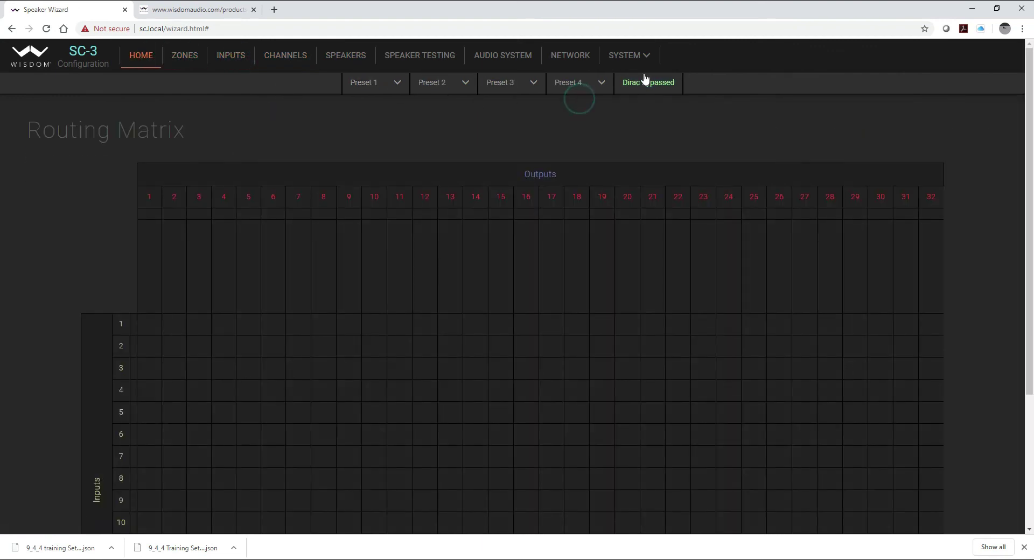
Import the configuration file "9_4_4 training Setup.json" from Documents > calibrations > Training folder
{"action": "left_click", "coordinate": [633, 56]}
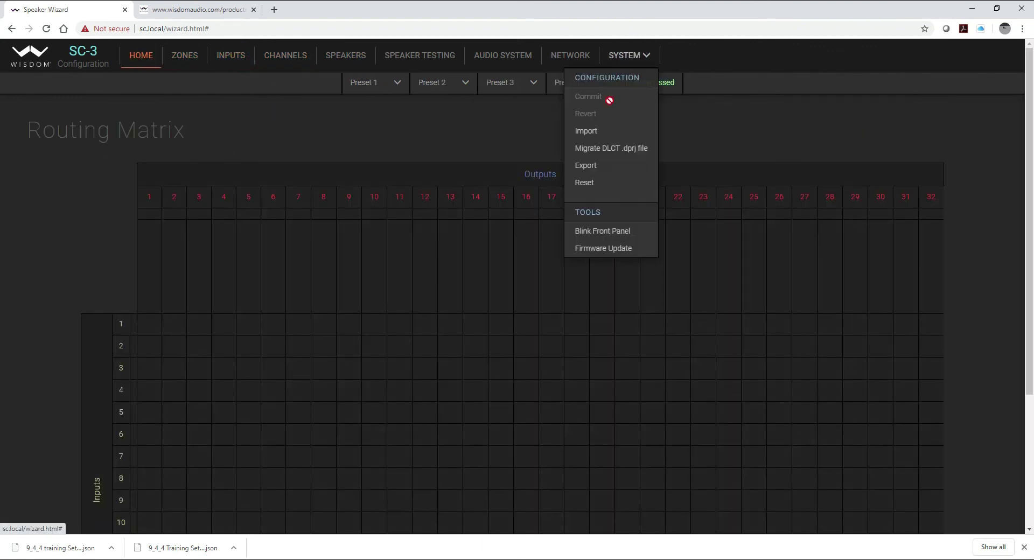
{"action": "left_click", "coordinate": [599, 133]}
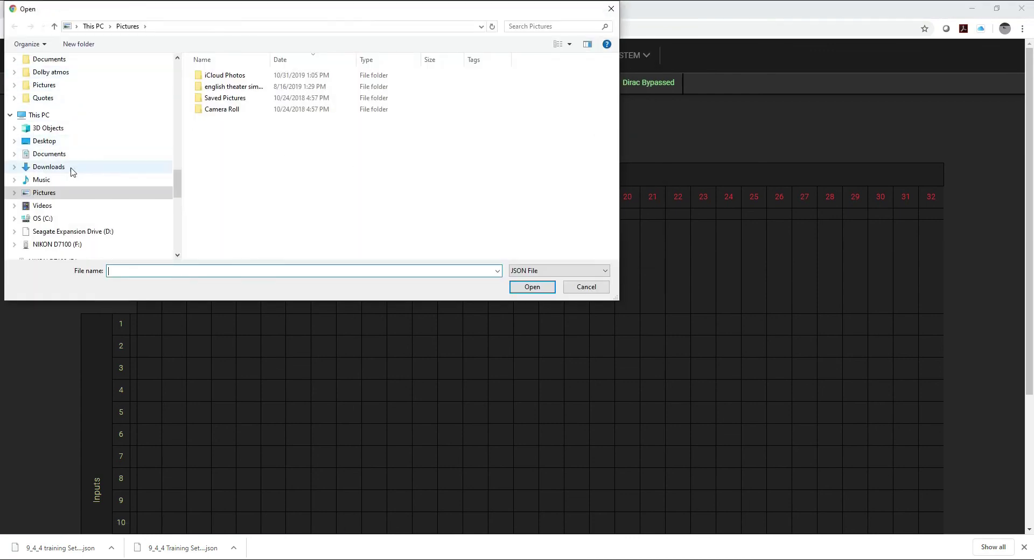
{"action": "left_click", "coordinate": [98, 155]}
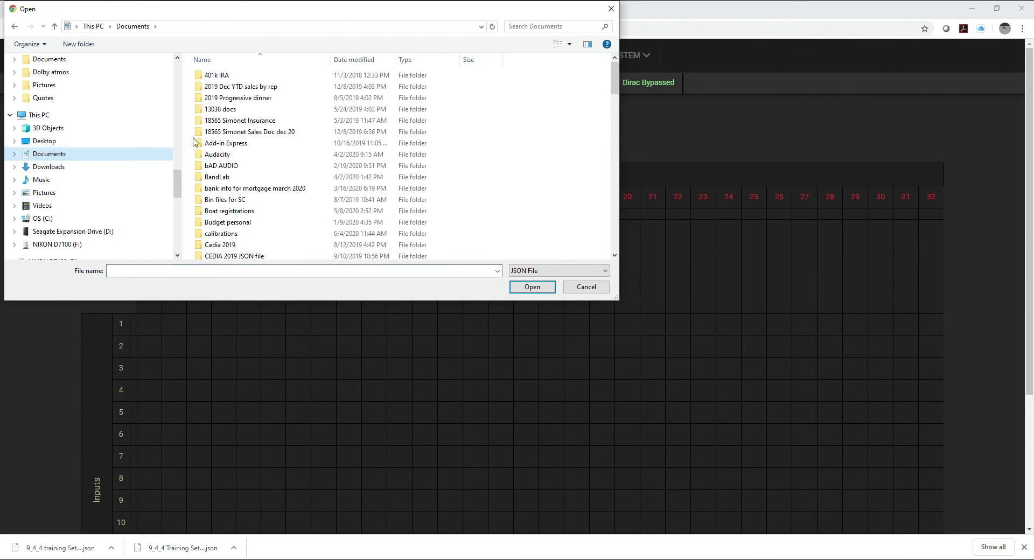
{"action": "scroll", "coordinate": [218, 181], "scroll_direction": "down", "scroll_amount": 2}
{"action": "double_click", "coordinate": [218, 175]}
{"action": "double_click", "coordinate": [219, 87]}
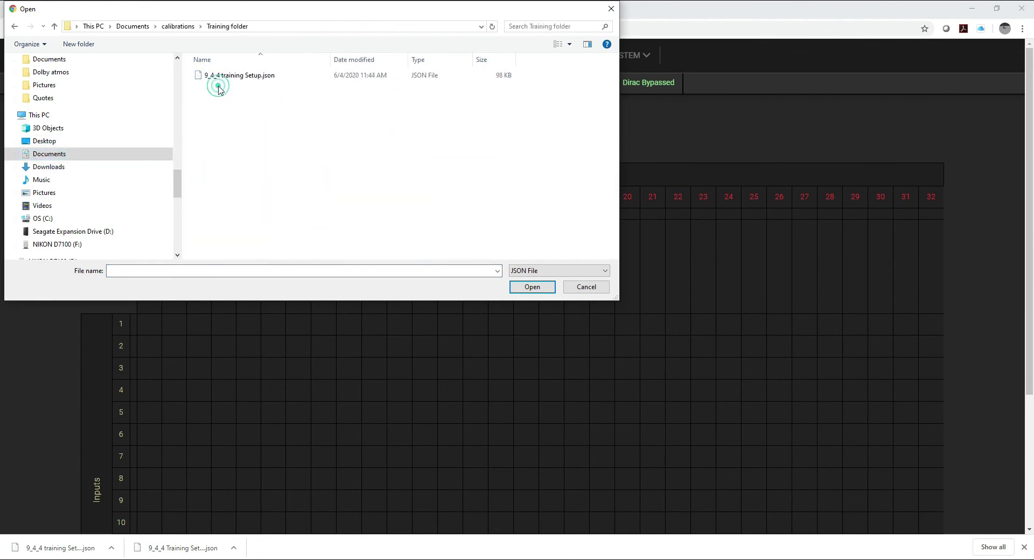
{"action": "double_click", "coordinate": [223, 76]}
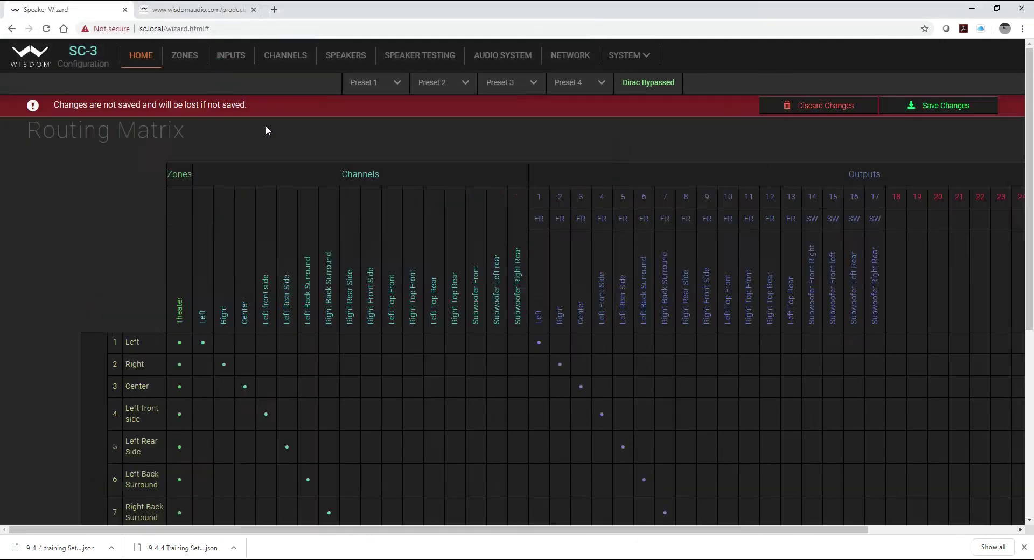
Save the imported configuration and review the routing matrix's zone, channel and output assignments
{"action": "scroll", "coordinate": [364, 310], "scroll_direction": "down", "scroll_amount": 6}
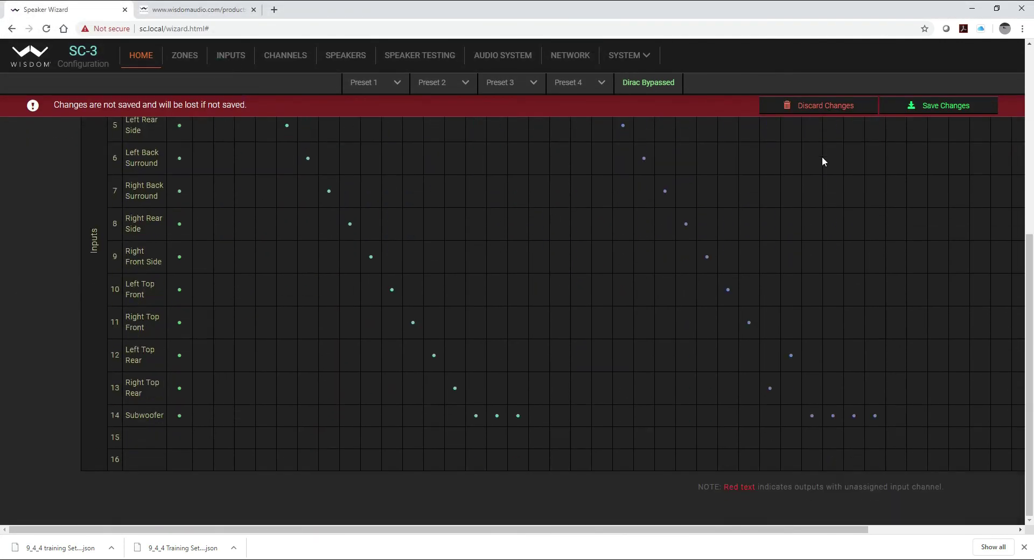
{"action": "left_click", "coordinate": [916, 106]}
{"action": "scroll", "coordinate": [325, 237], "scroll_direction": "down", "scroll_amount": 6}
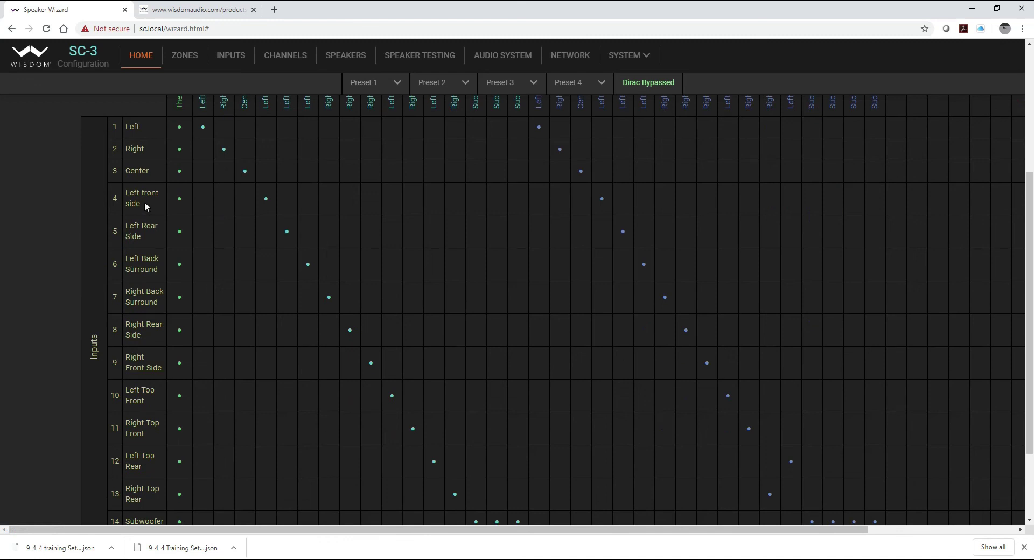
{"action": "scroll", "coordinate": [321, 230], "scroll_direction": "up", "scroll_amount": 6}
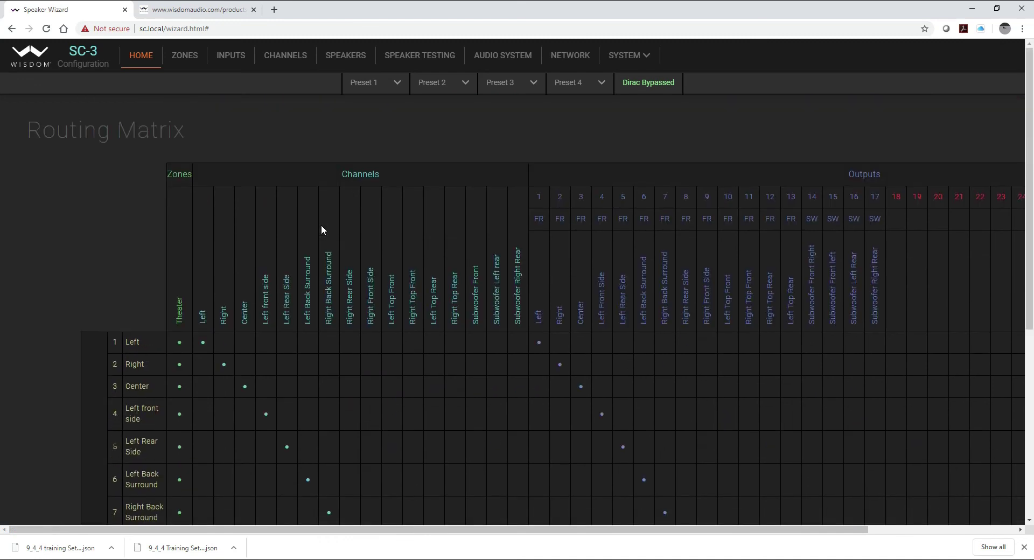